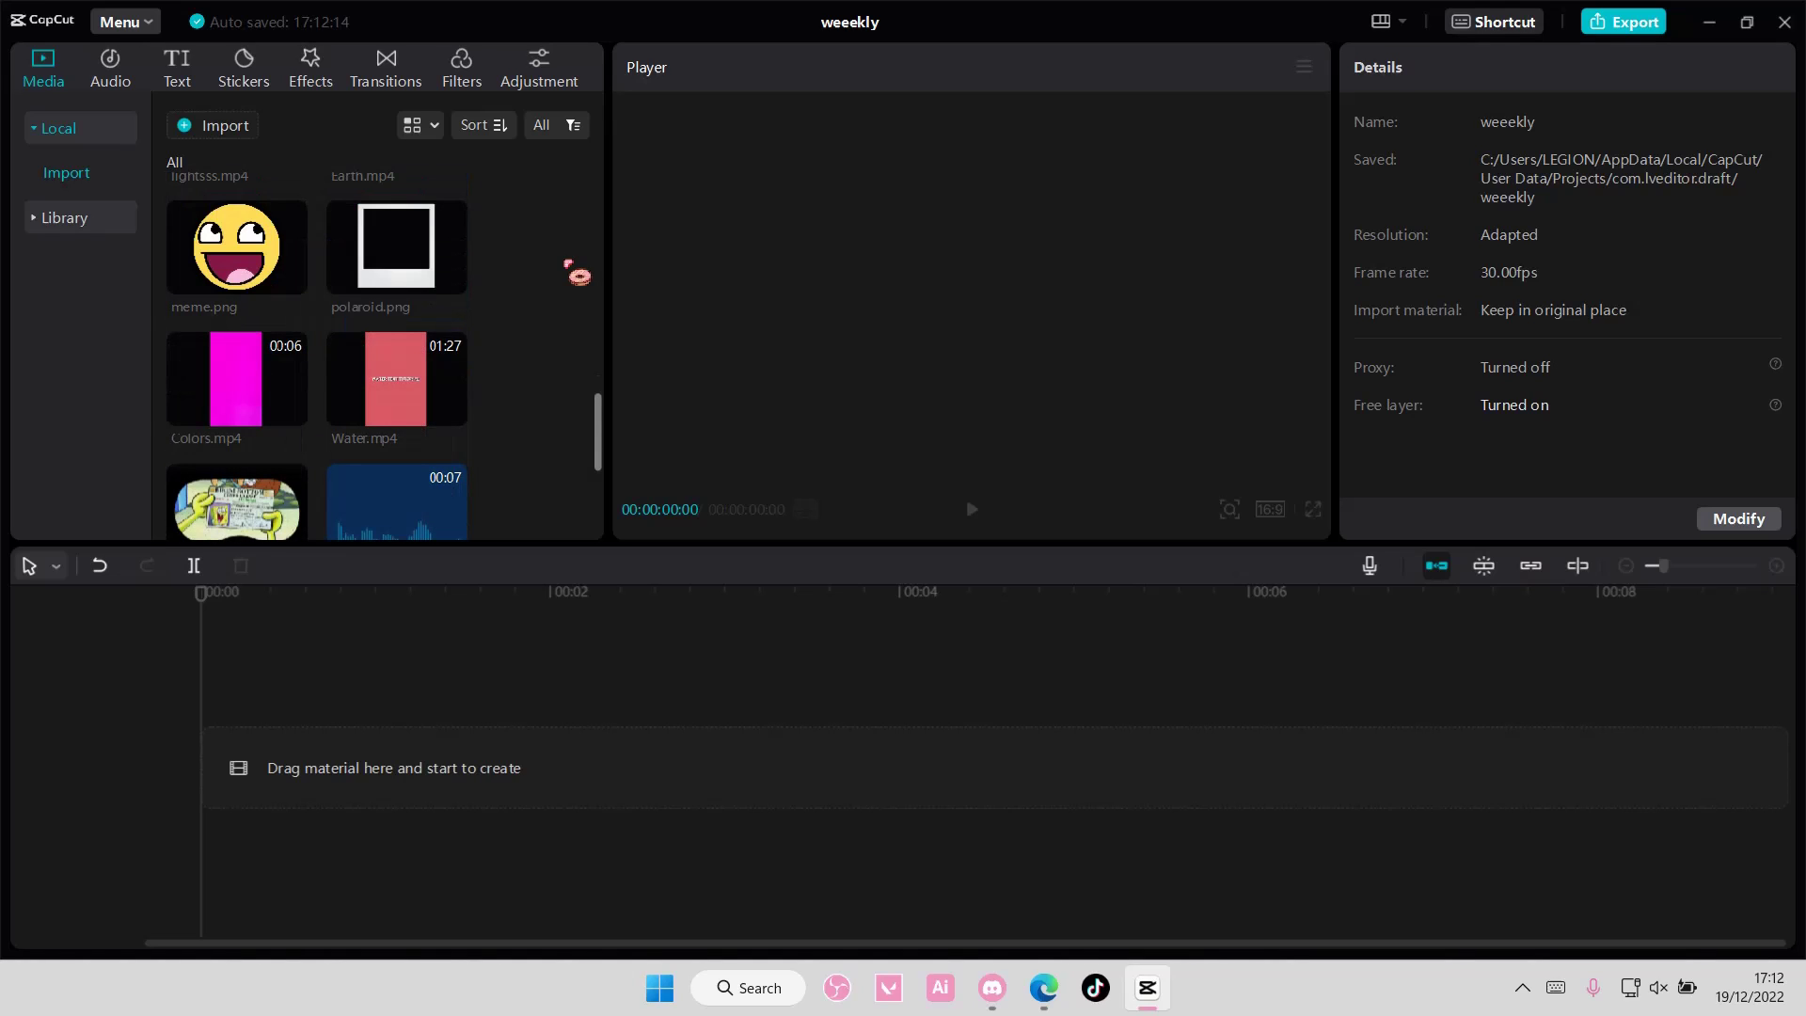
scroll(577, 271, down, 3)
scroll(577, 273, down, 2)
scroll(577, 272, up, 2)
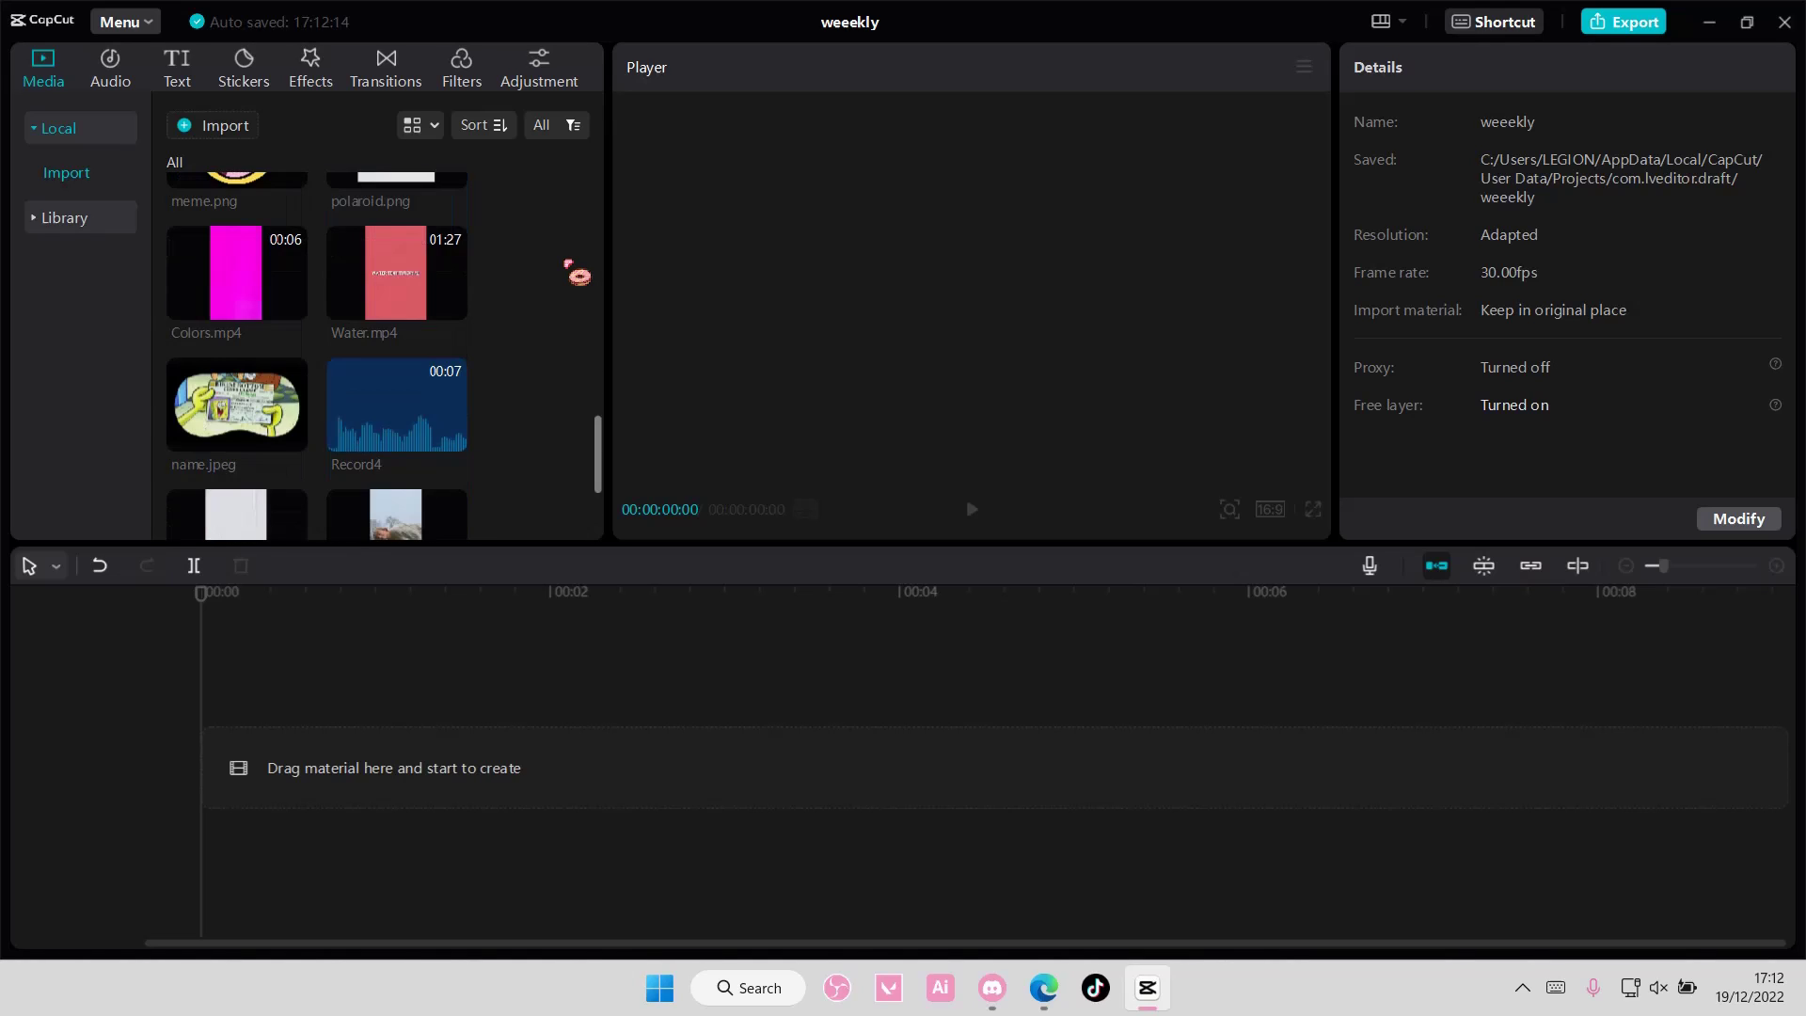
scroll(577, 273, up, 3)
scroll(576, 273, up, 3)
scroll(577, 272, up, 2)
scroll(577, 273, up, 3)
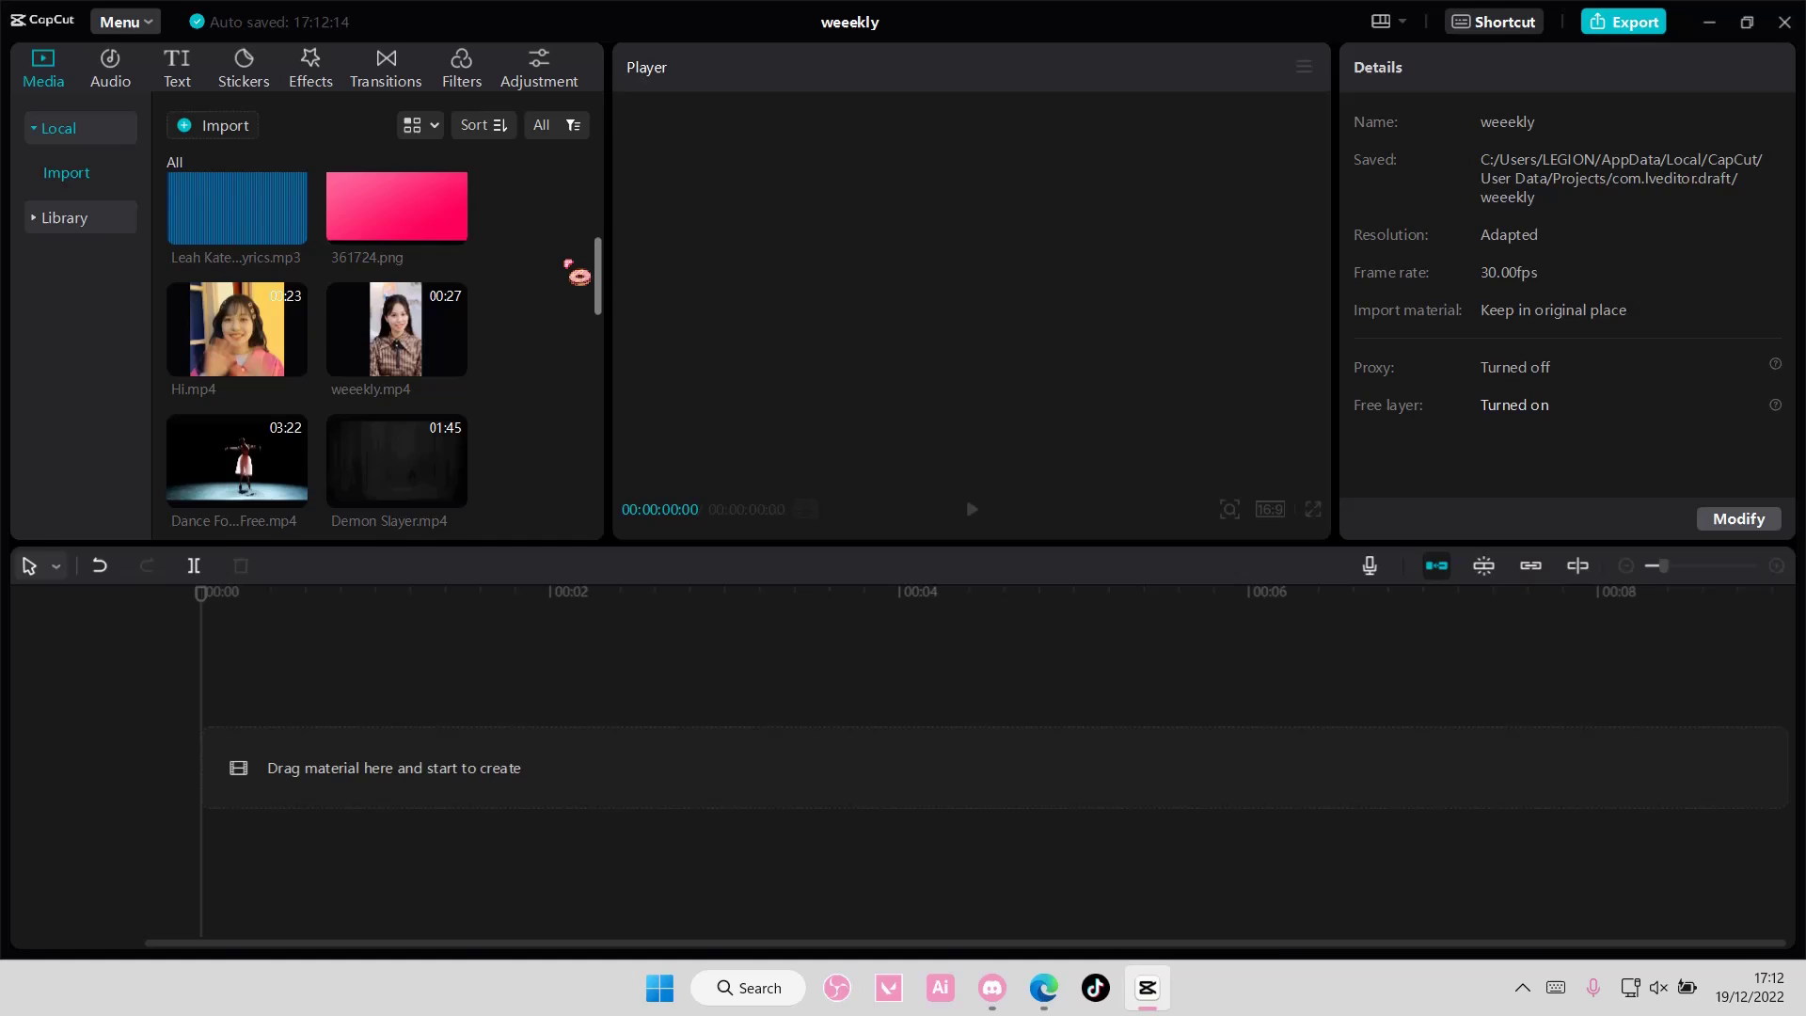
scroll(587, 288, up, 2)
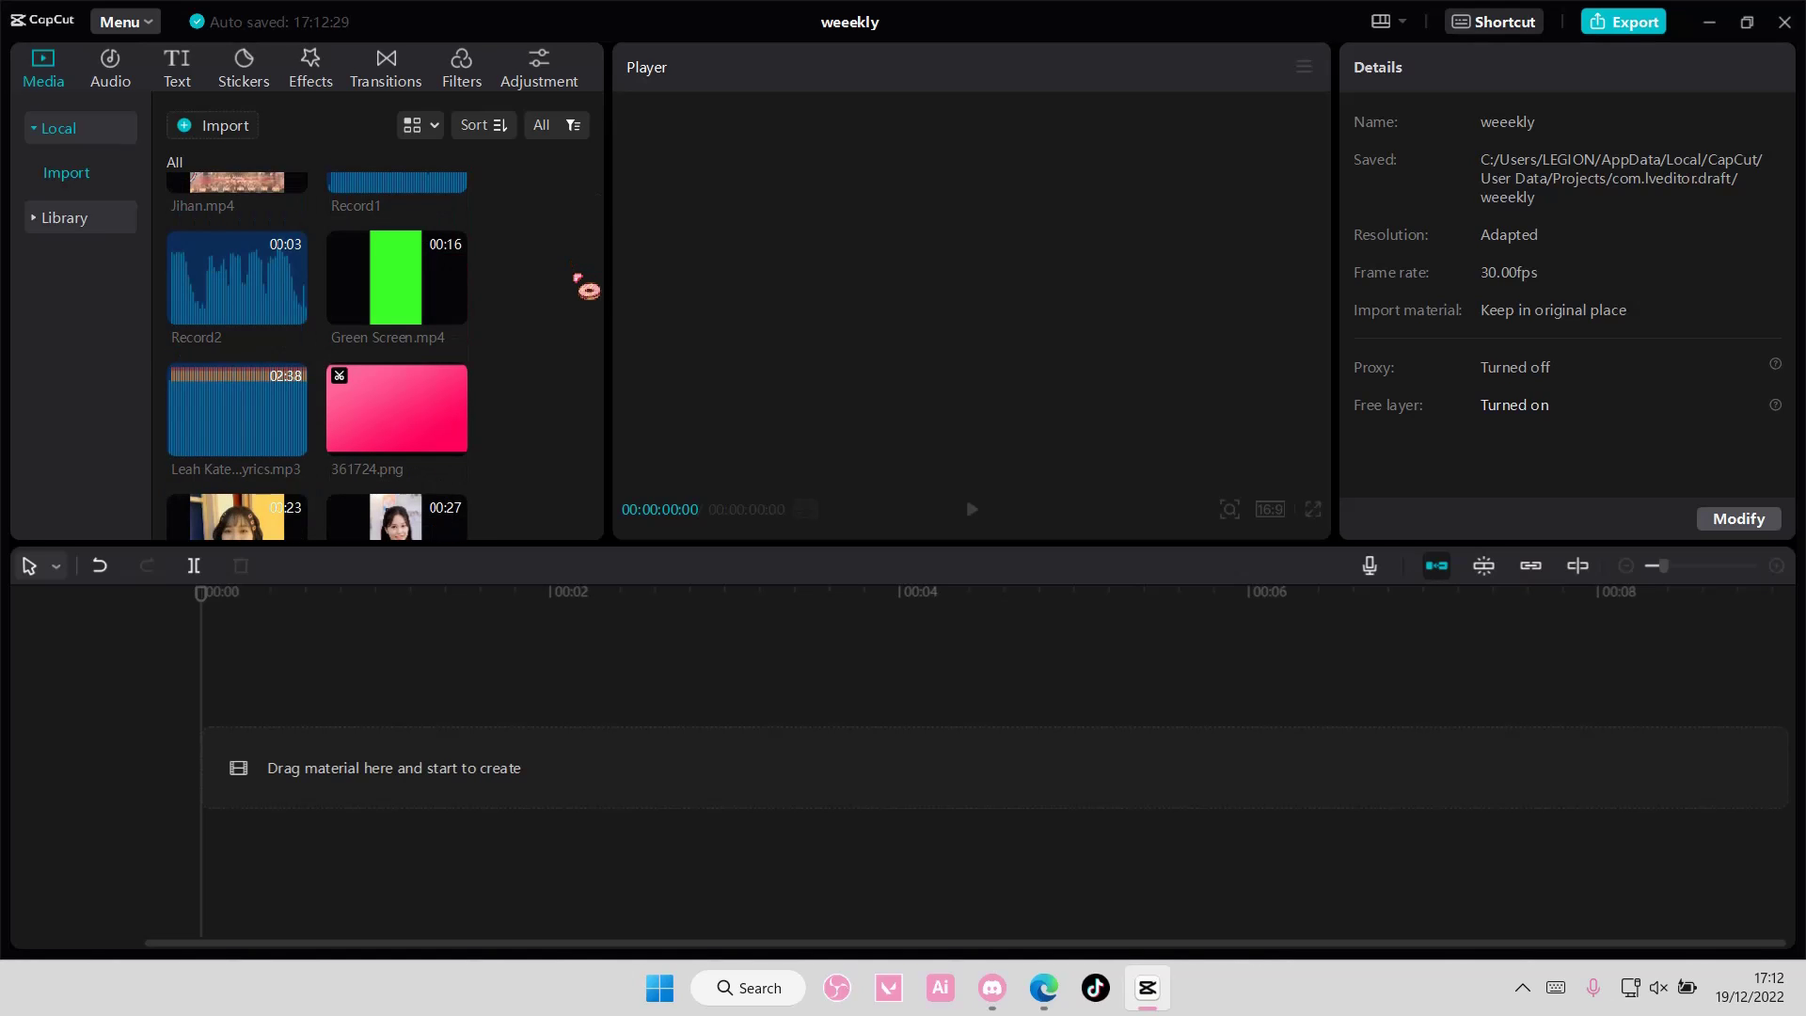
scroll(583, 301, down, 1)
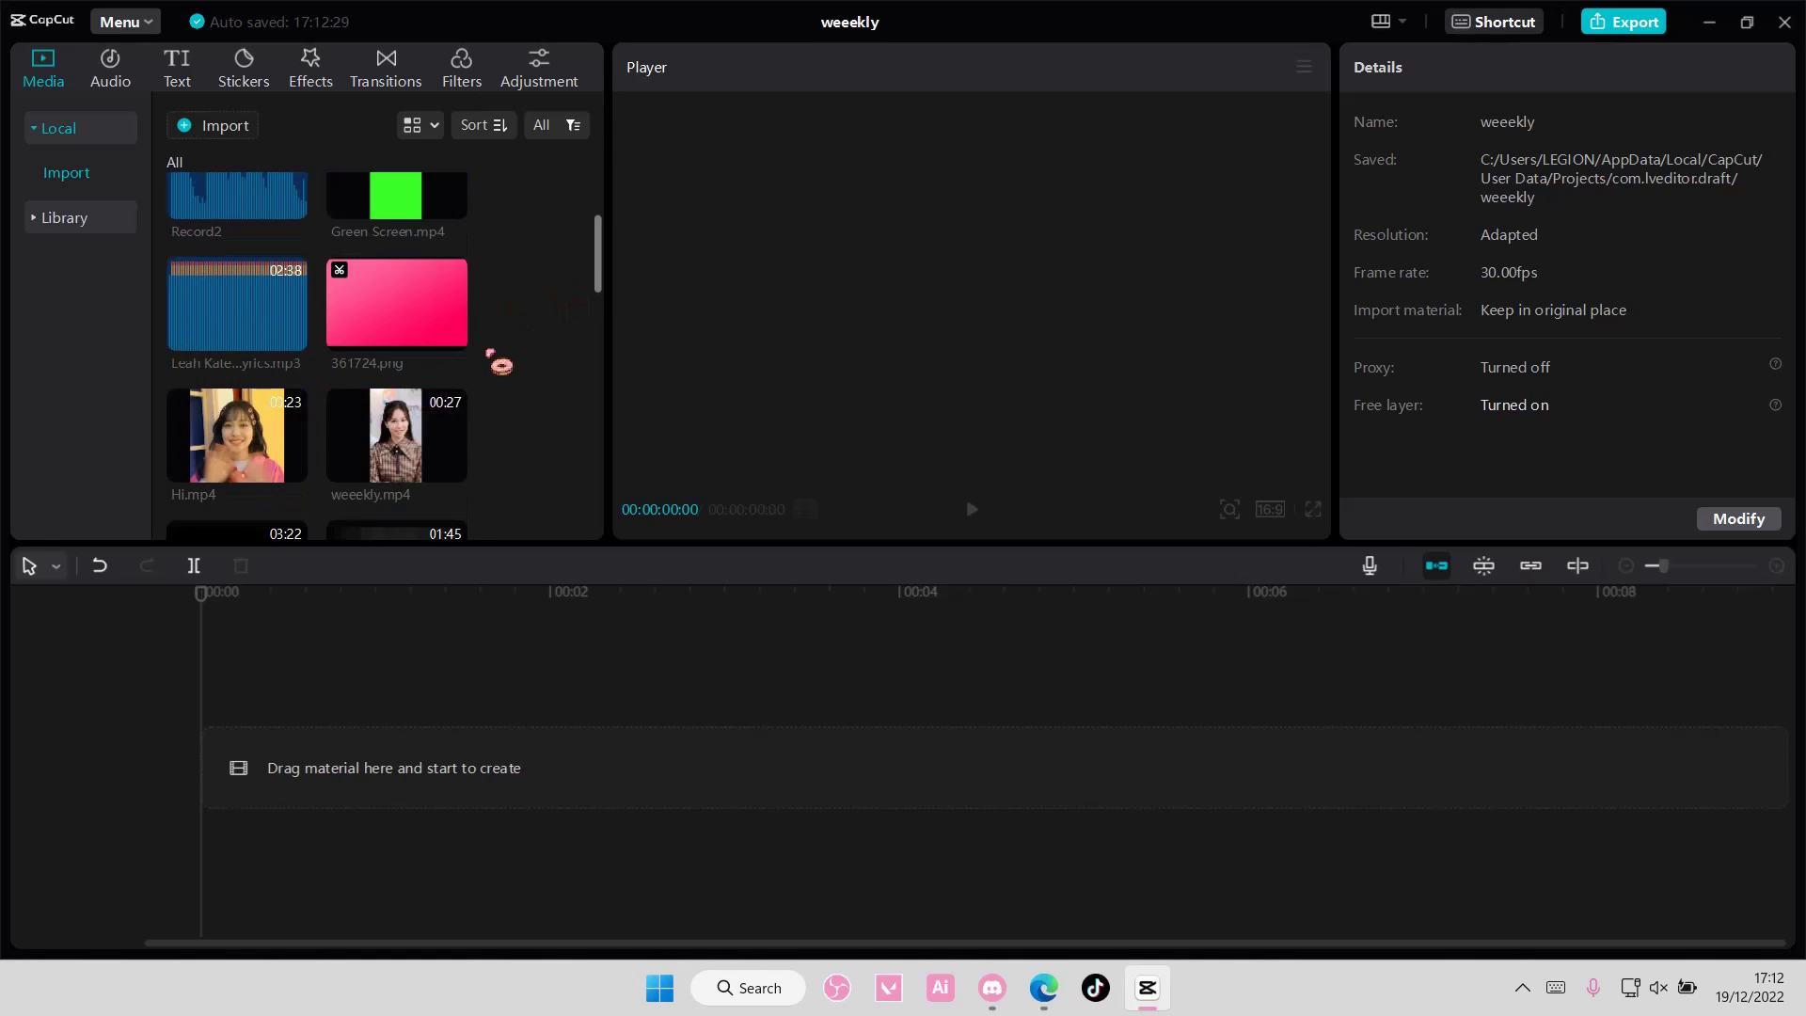
- Stack memories follow me-01.jpg above the pink 361724.png, trying 1:1 before undoing to 16:9
click(455, 337)
drag(1260, 461, 1304, 496)
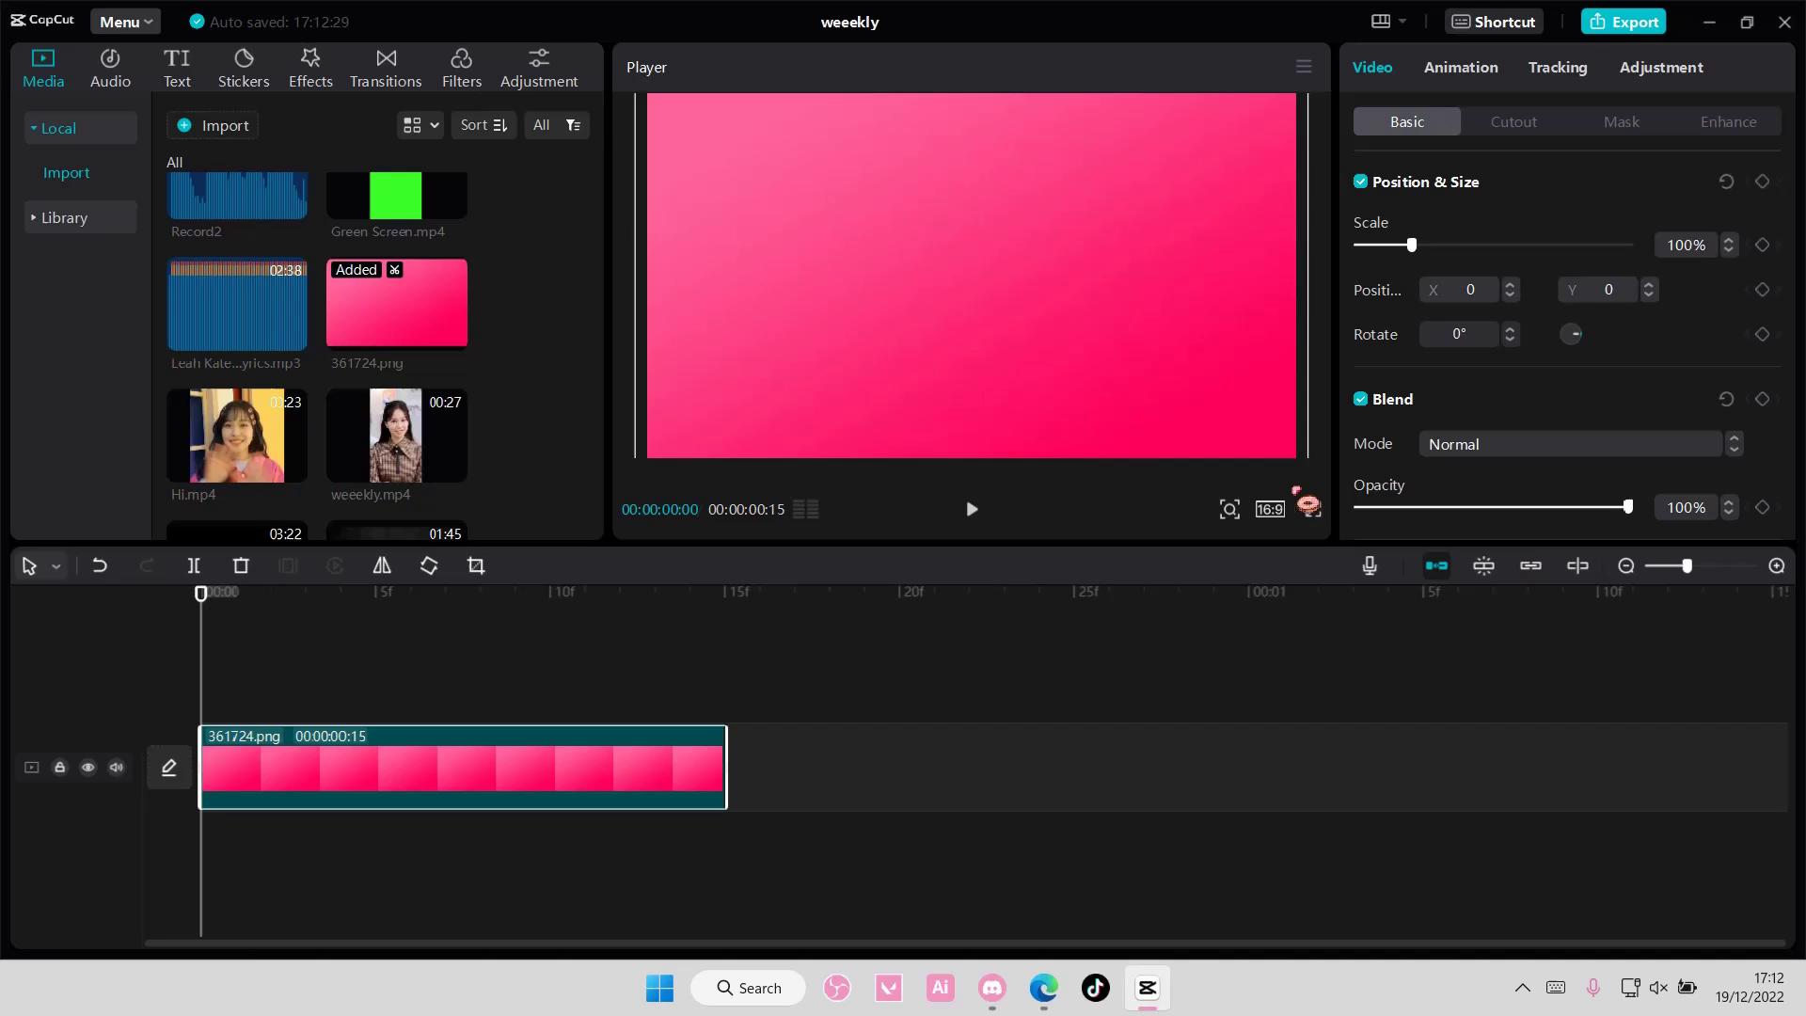
scroll(480, 406, down, 2)
scroll(481, 406, down, 2)
scroll(480, 407, down, 2)
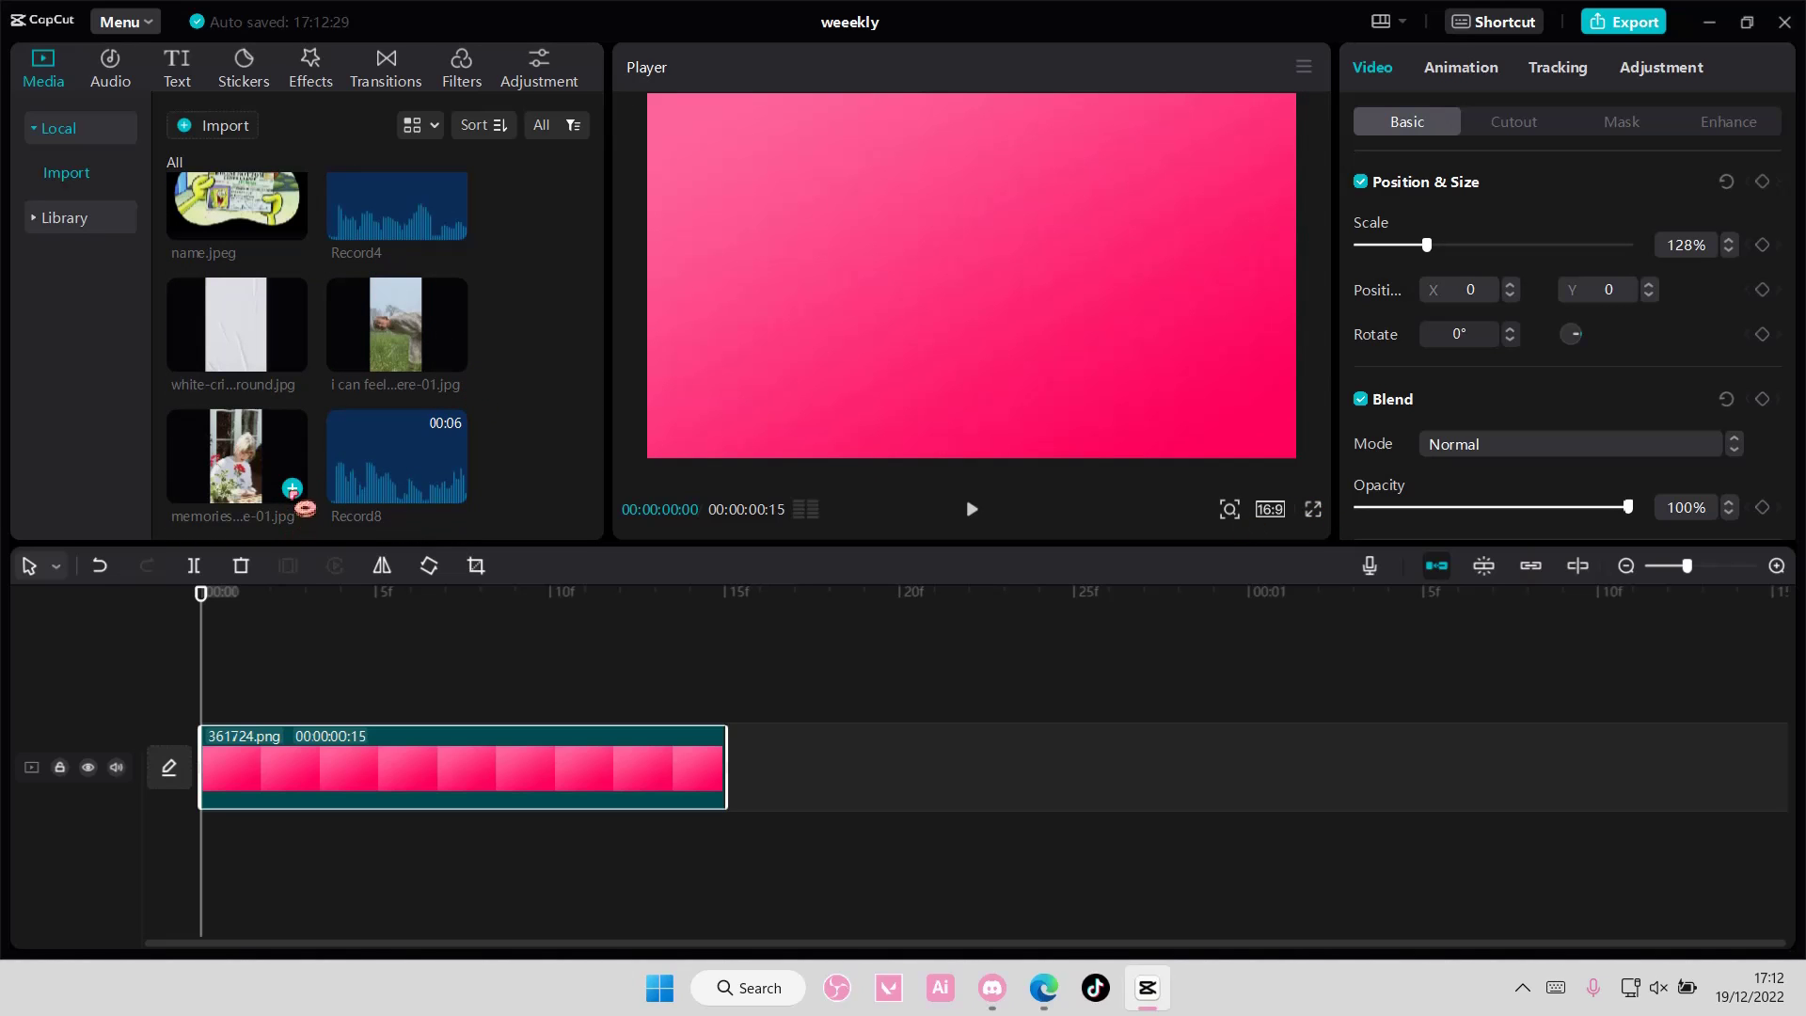
drag(290, 494, 551, 709)
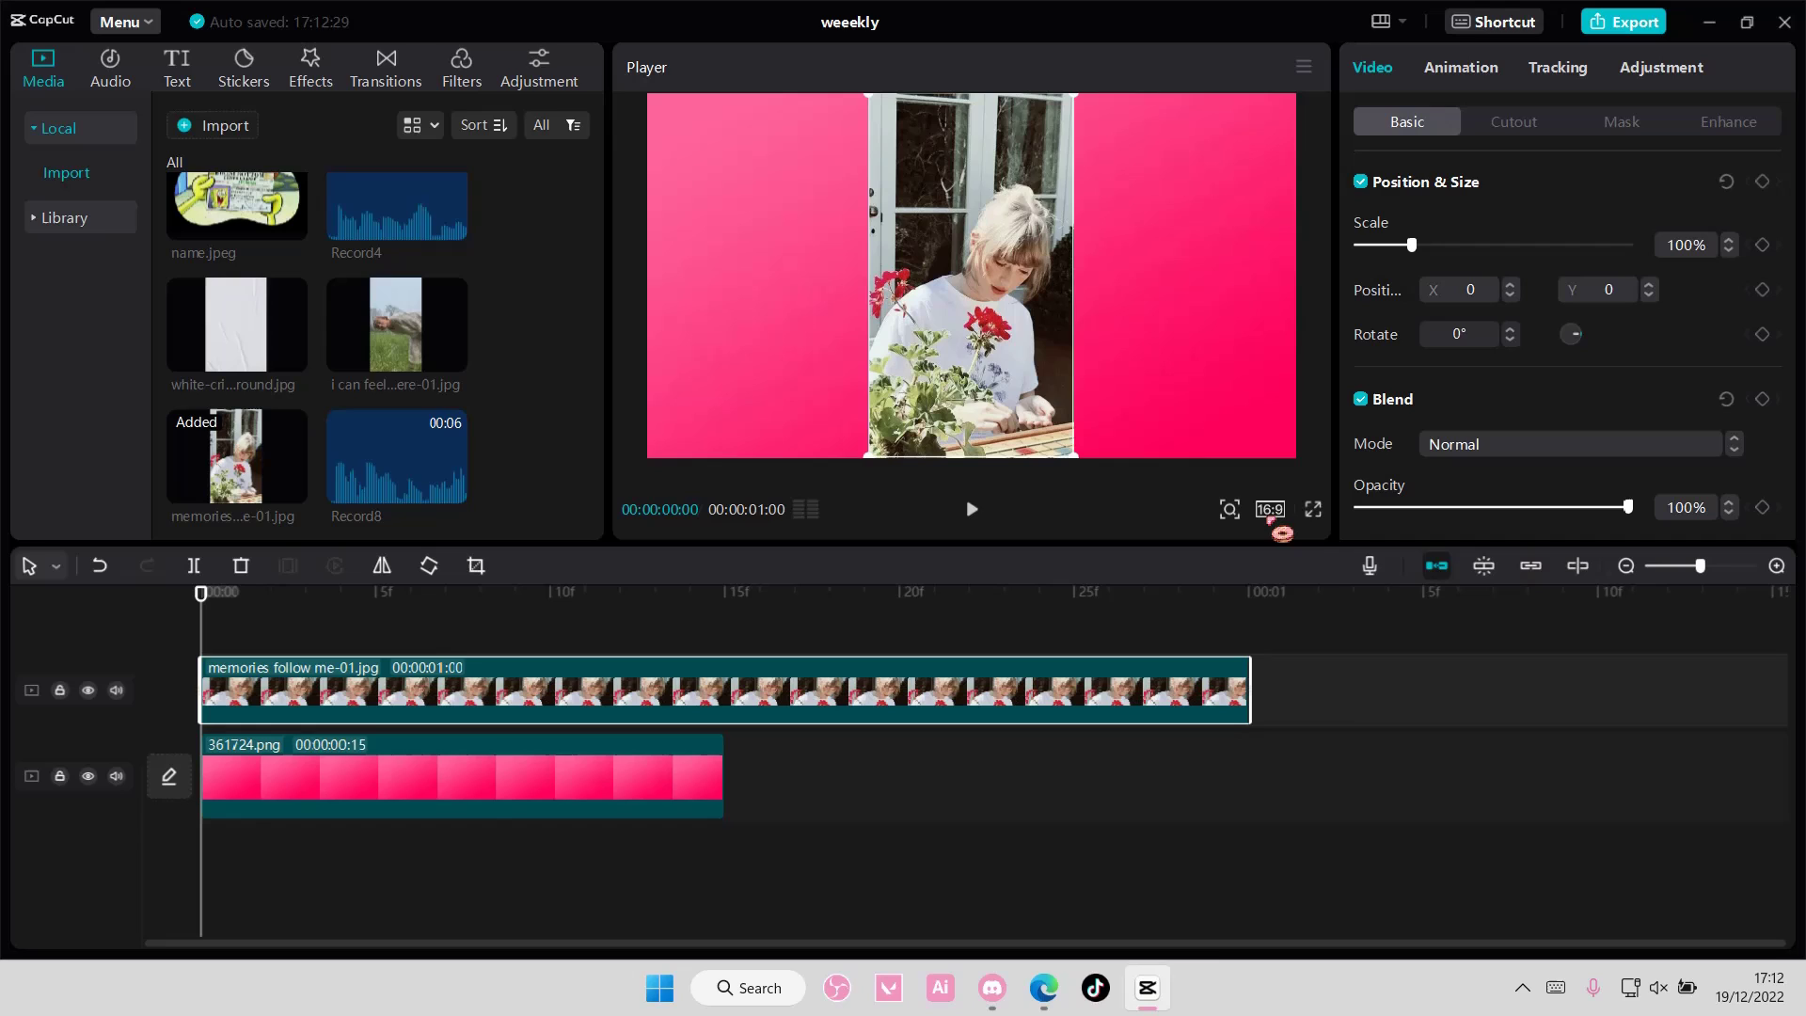
click(1271, 510)
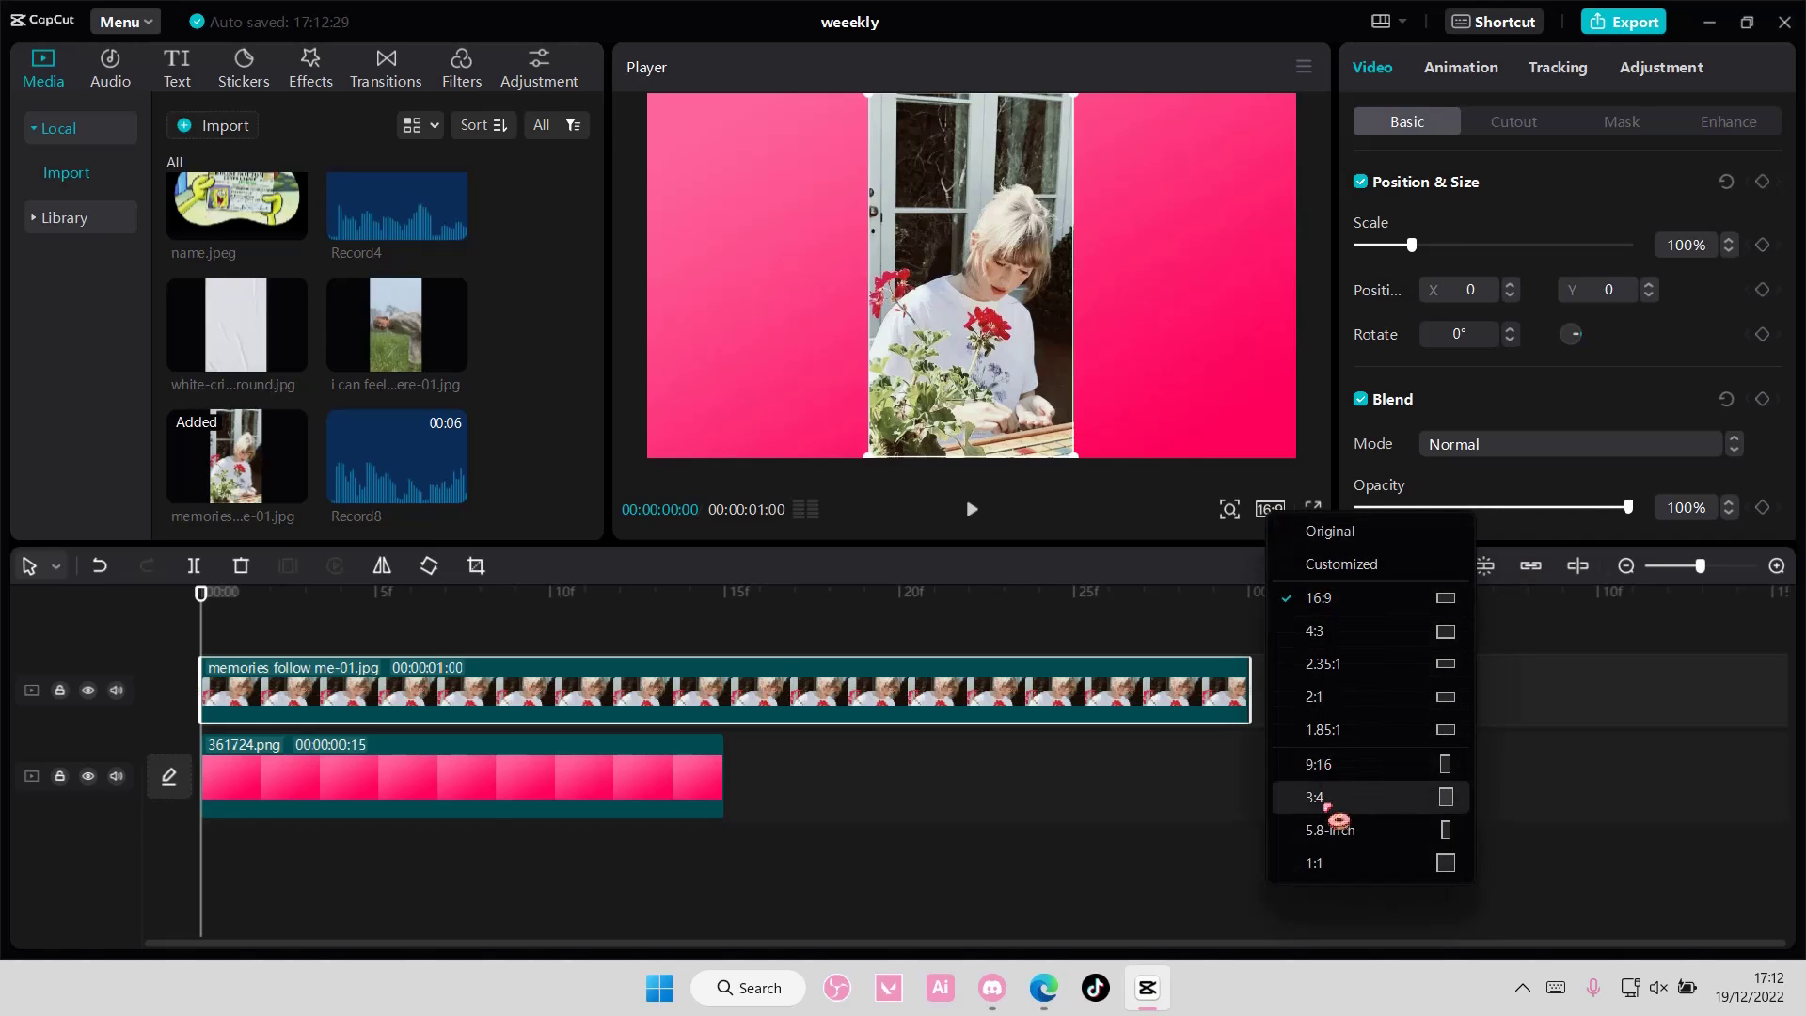
click(1340, 871)
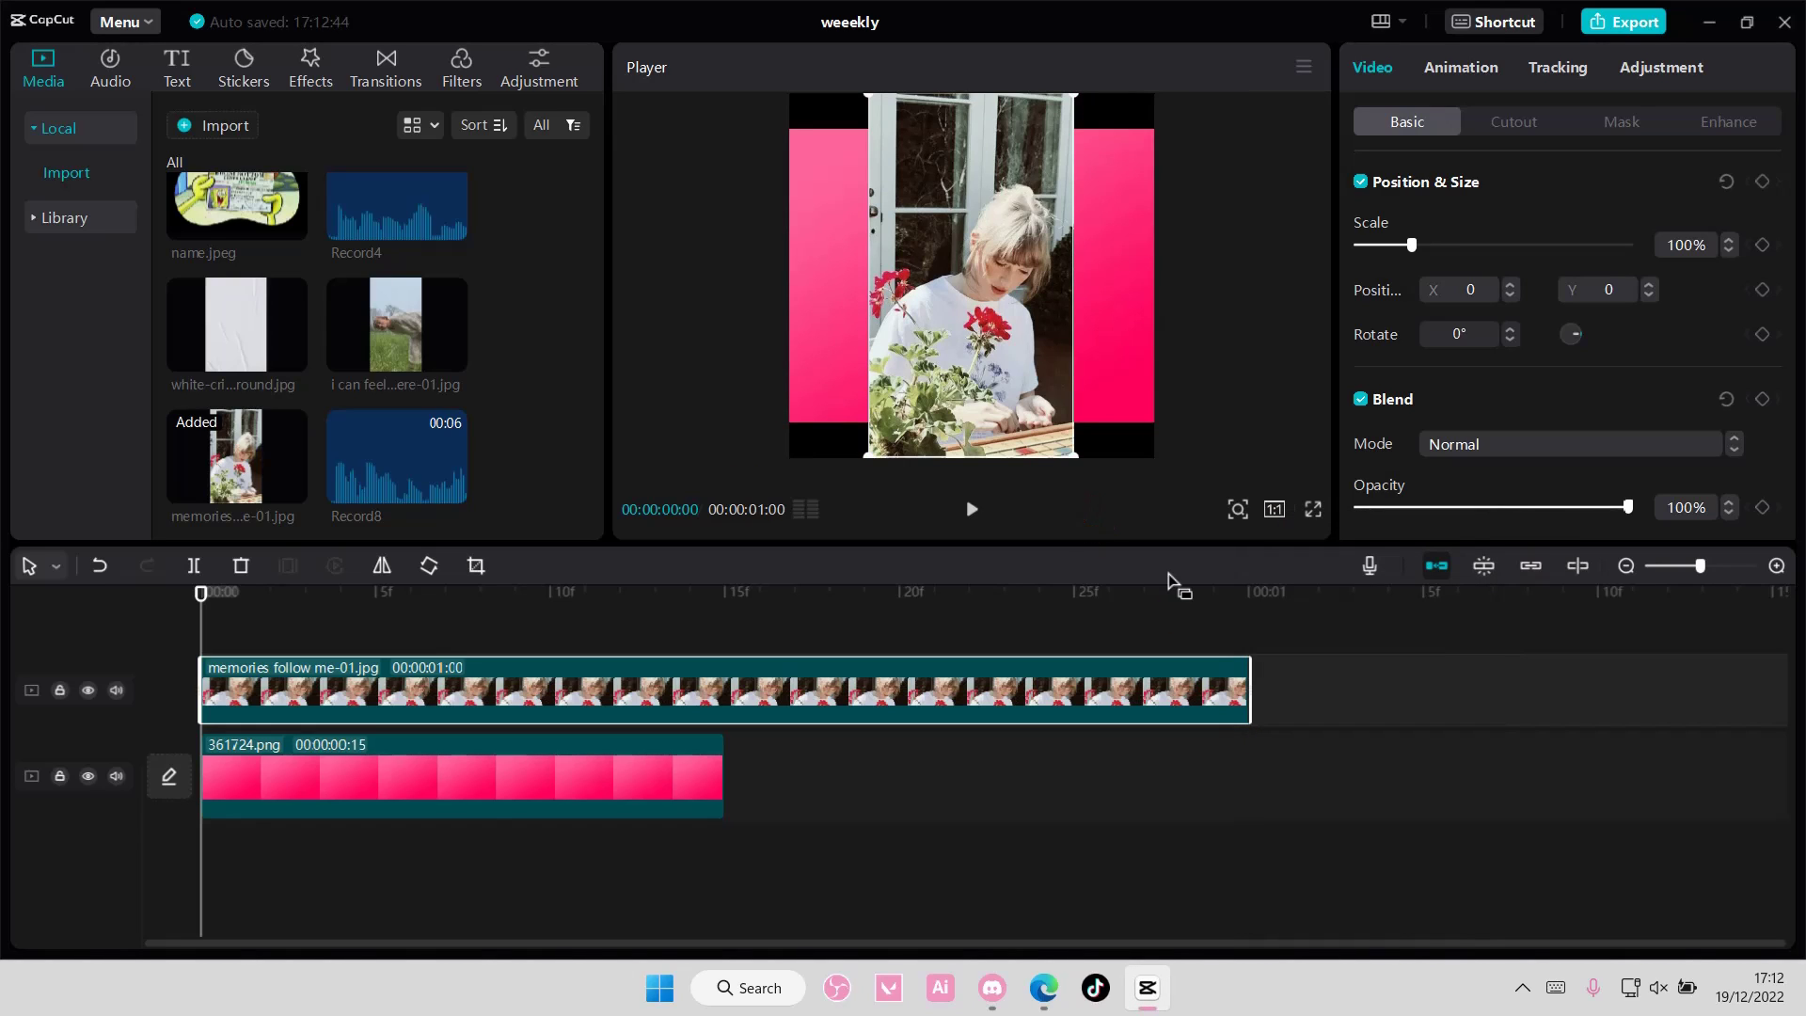
key(ctrl+z)
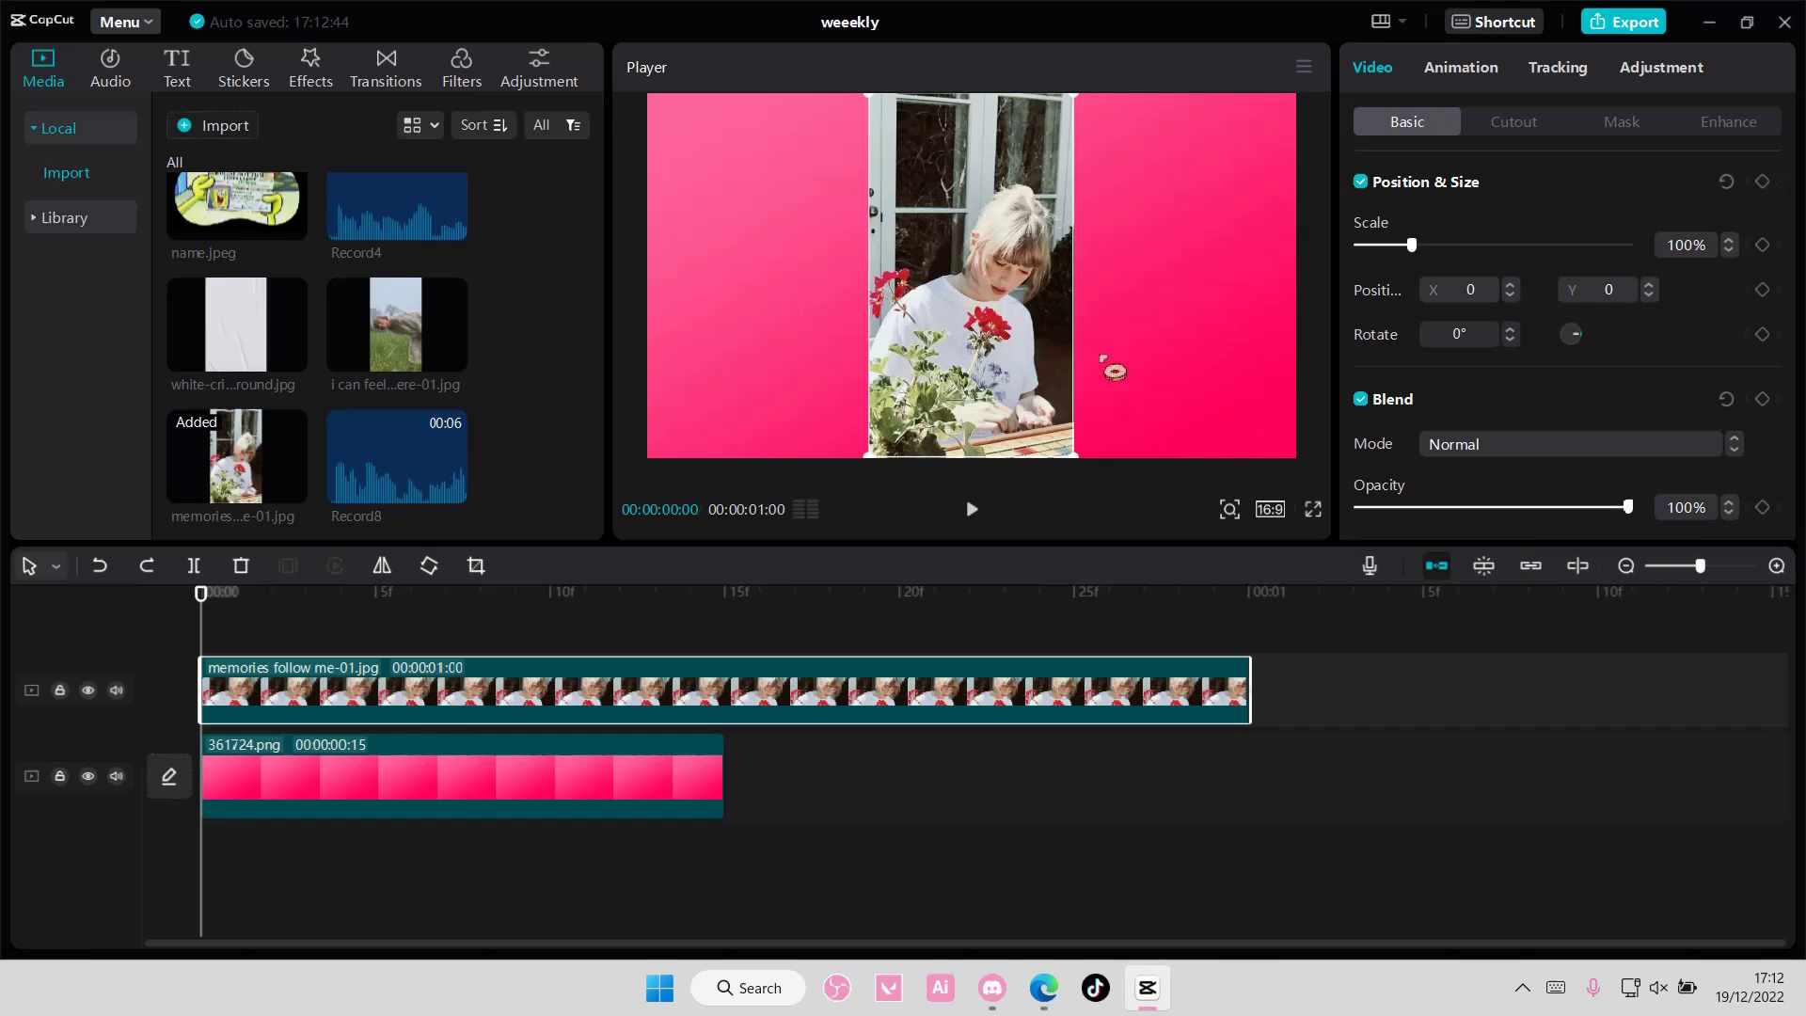
scroll(449, 373, up, 3)
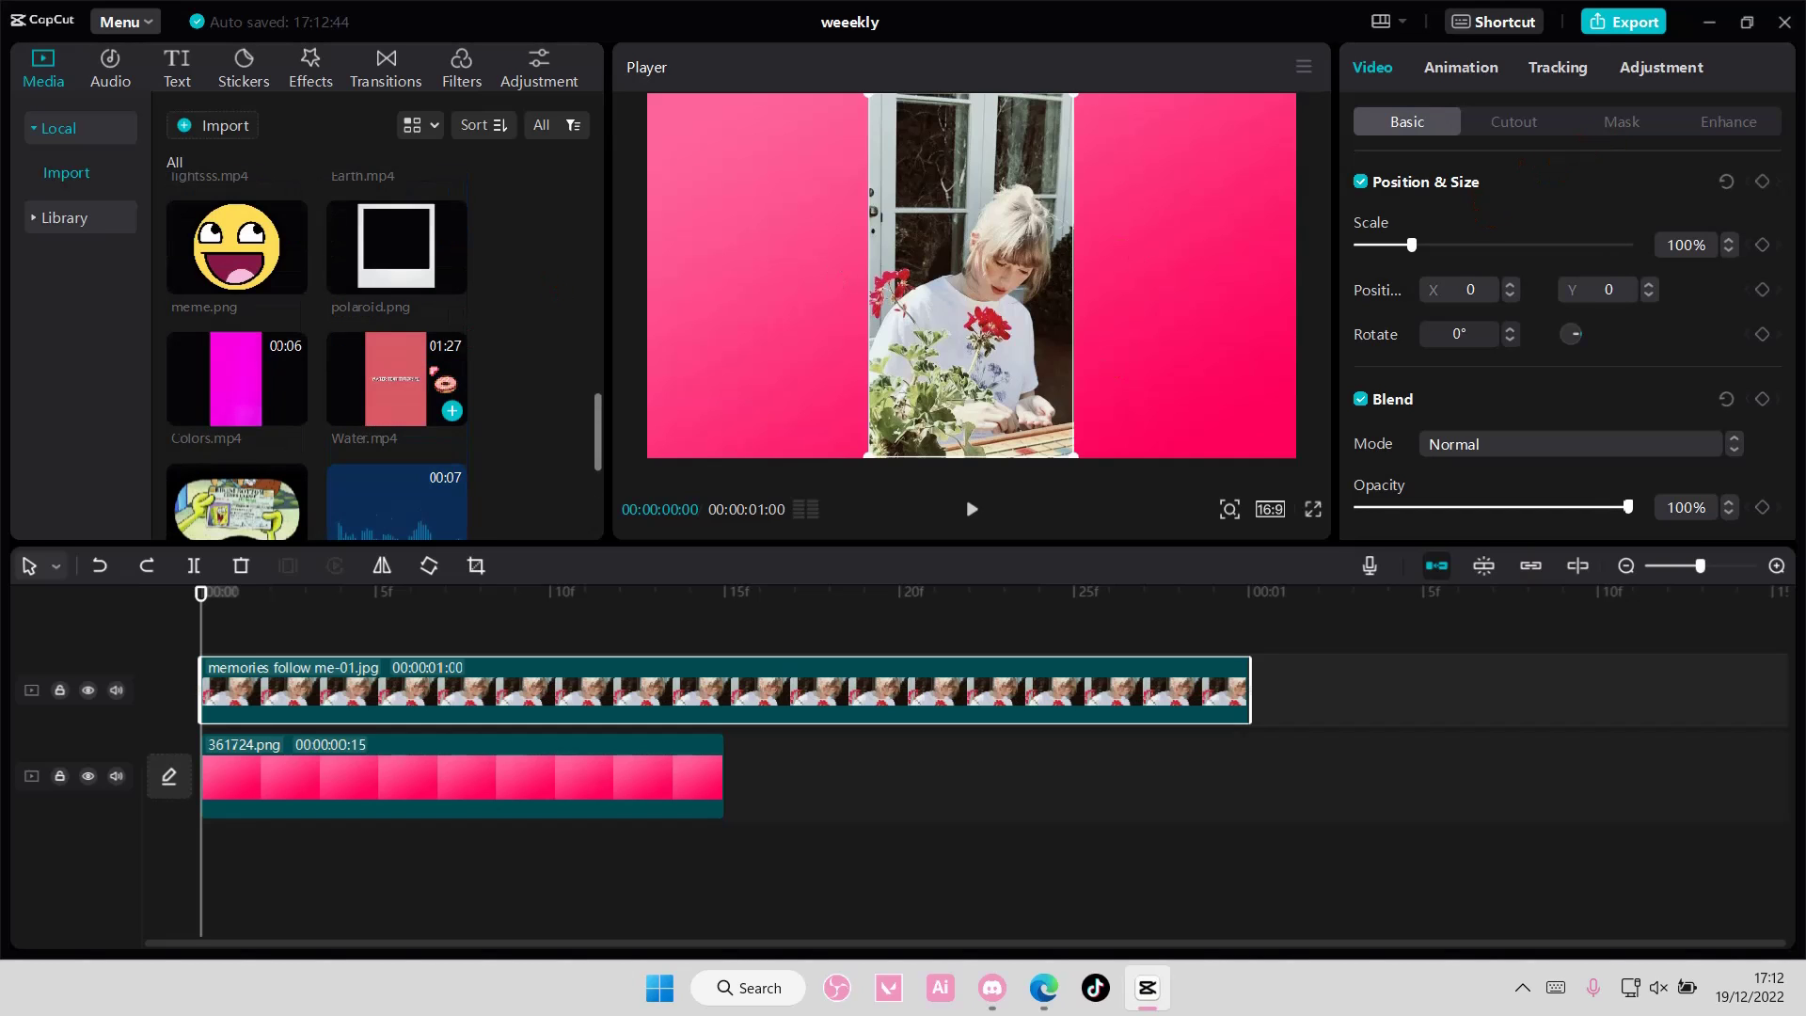
- Add polaroid.png on its own track and enlarge the memories photo to 133%
click(453, 279)
drag(544, 782, 459, 628)
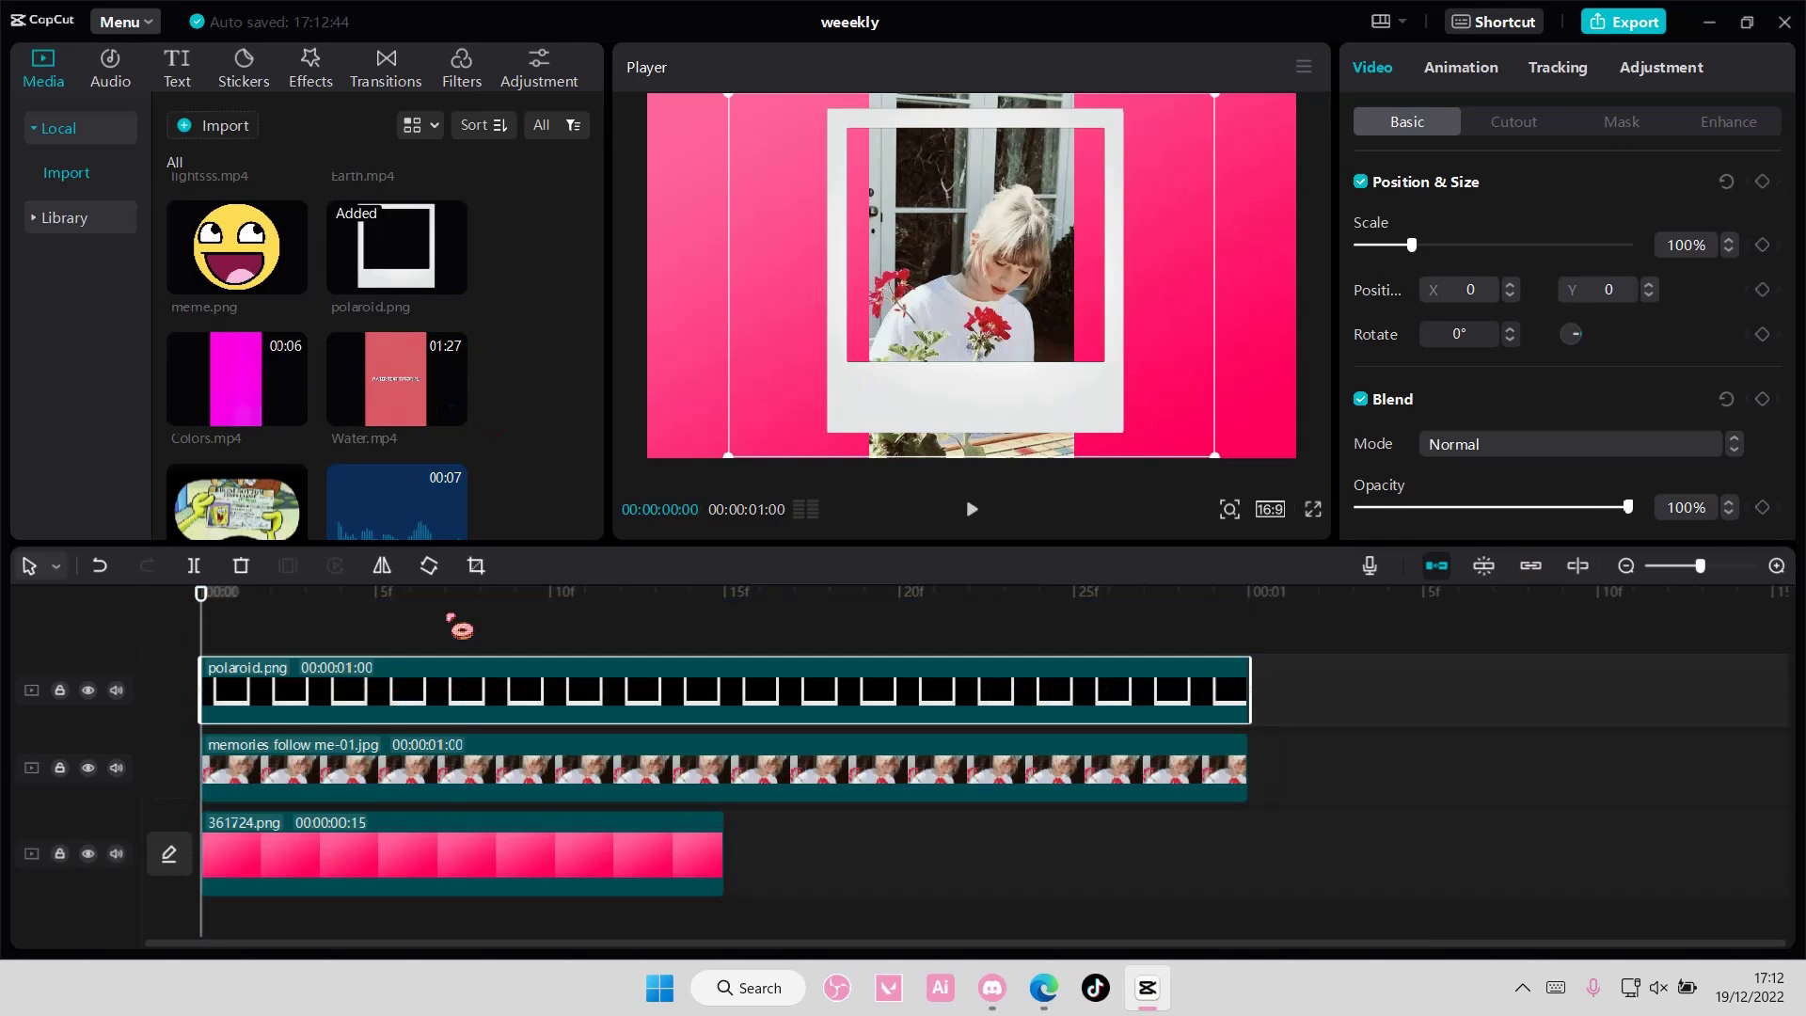
click(929, 741)
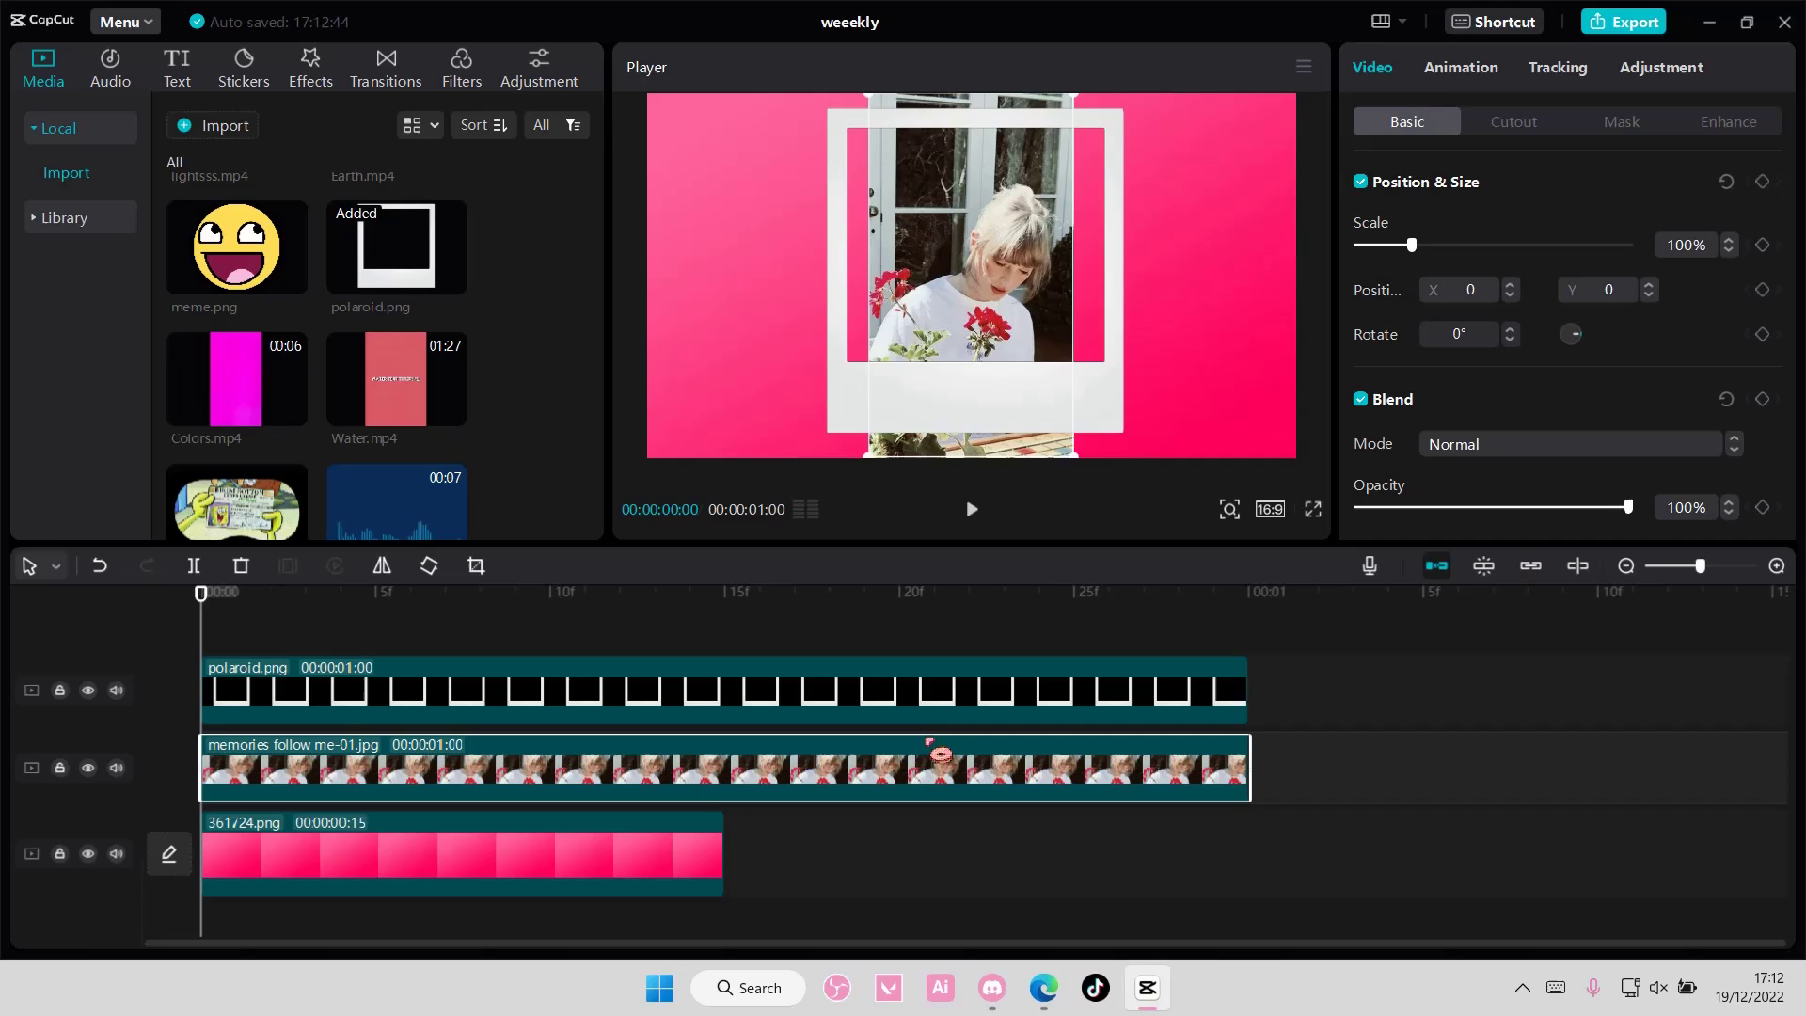
drag(1091, 471, 1125, 511)
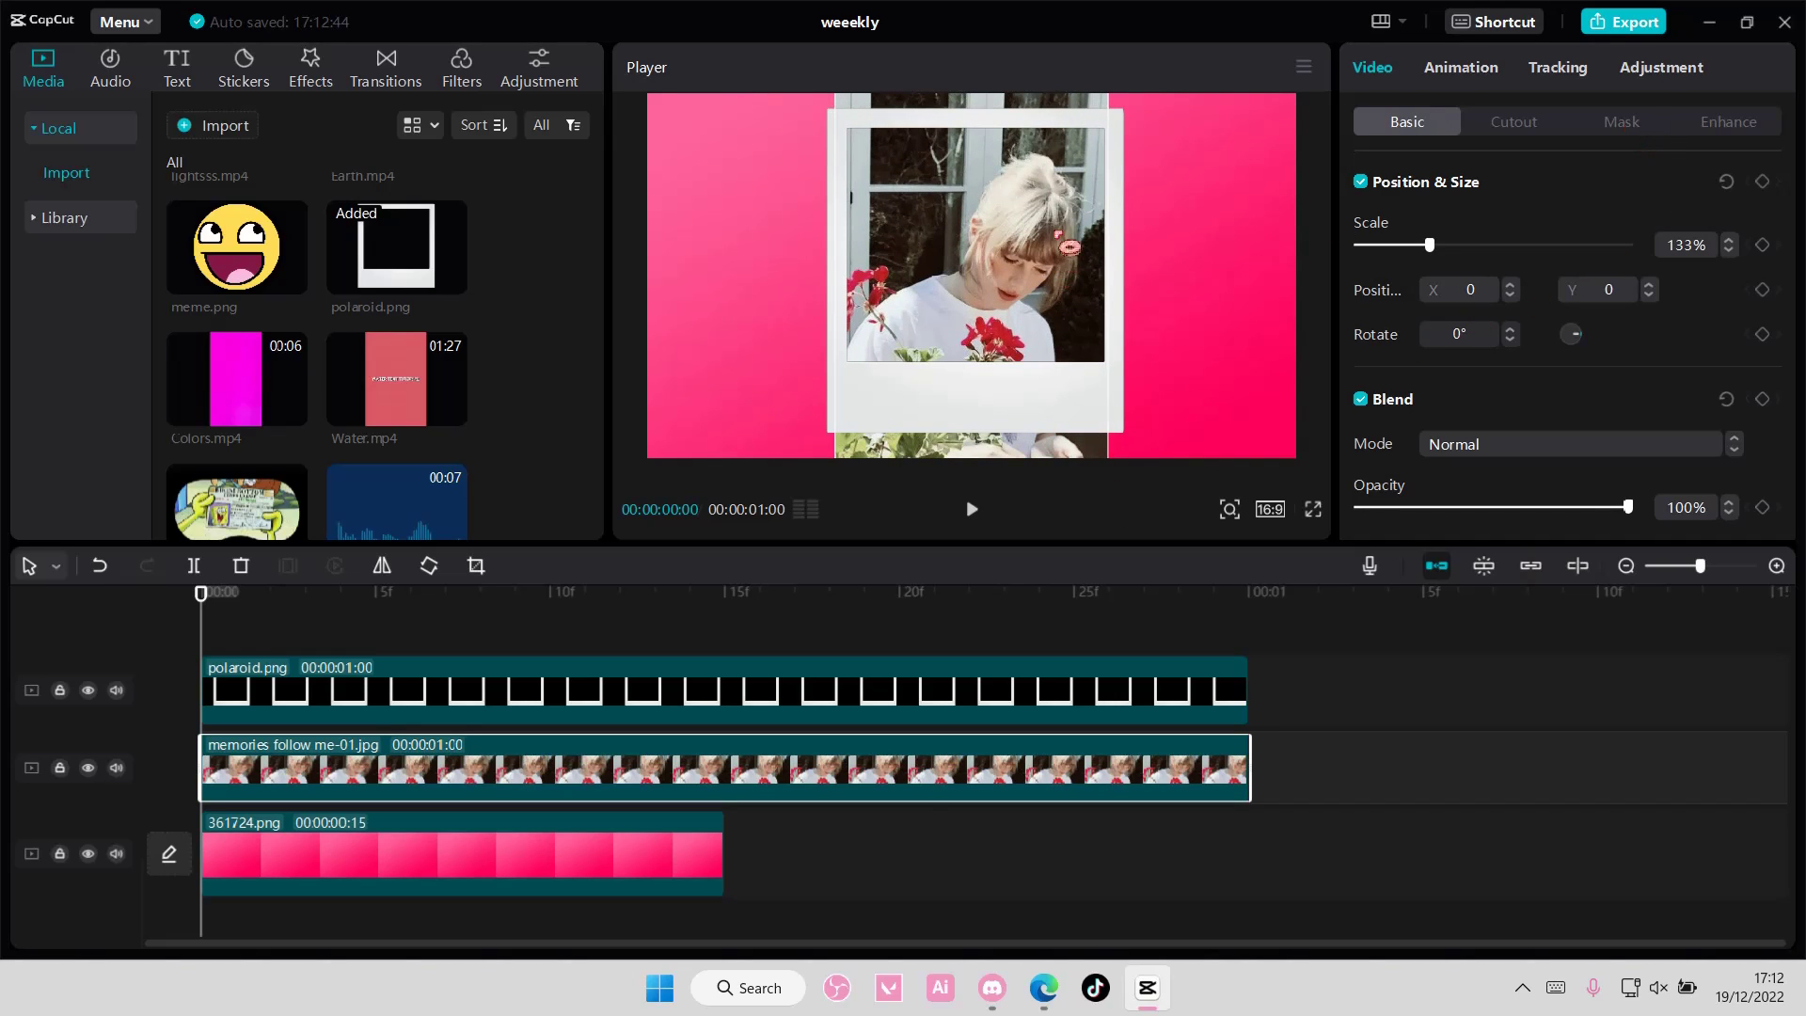
- Lock the polaroid frame's track and move the photo up inside the frame
click(1039, 257)
key(ctrl+z)
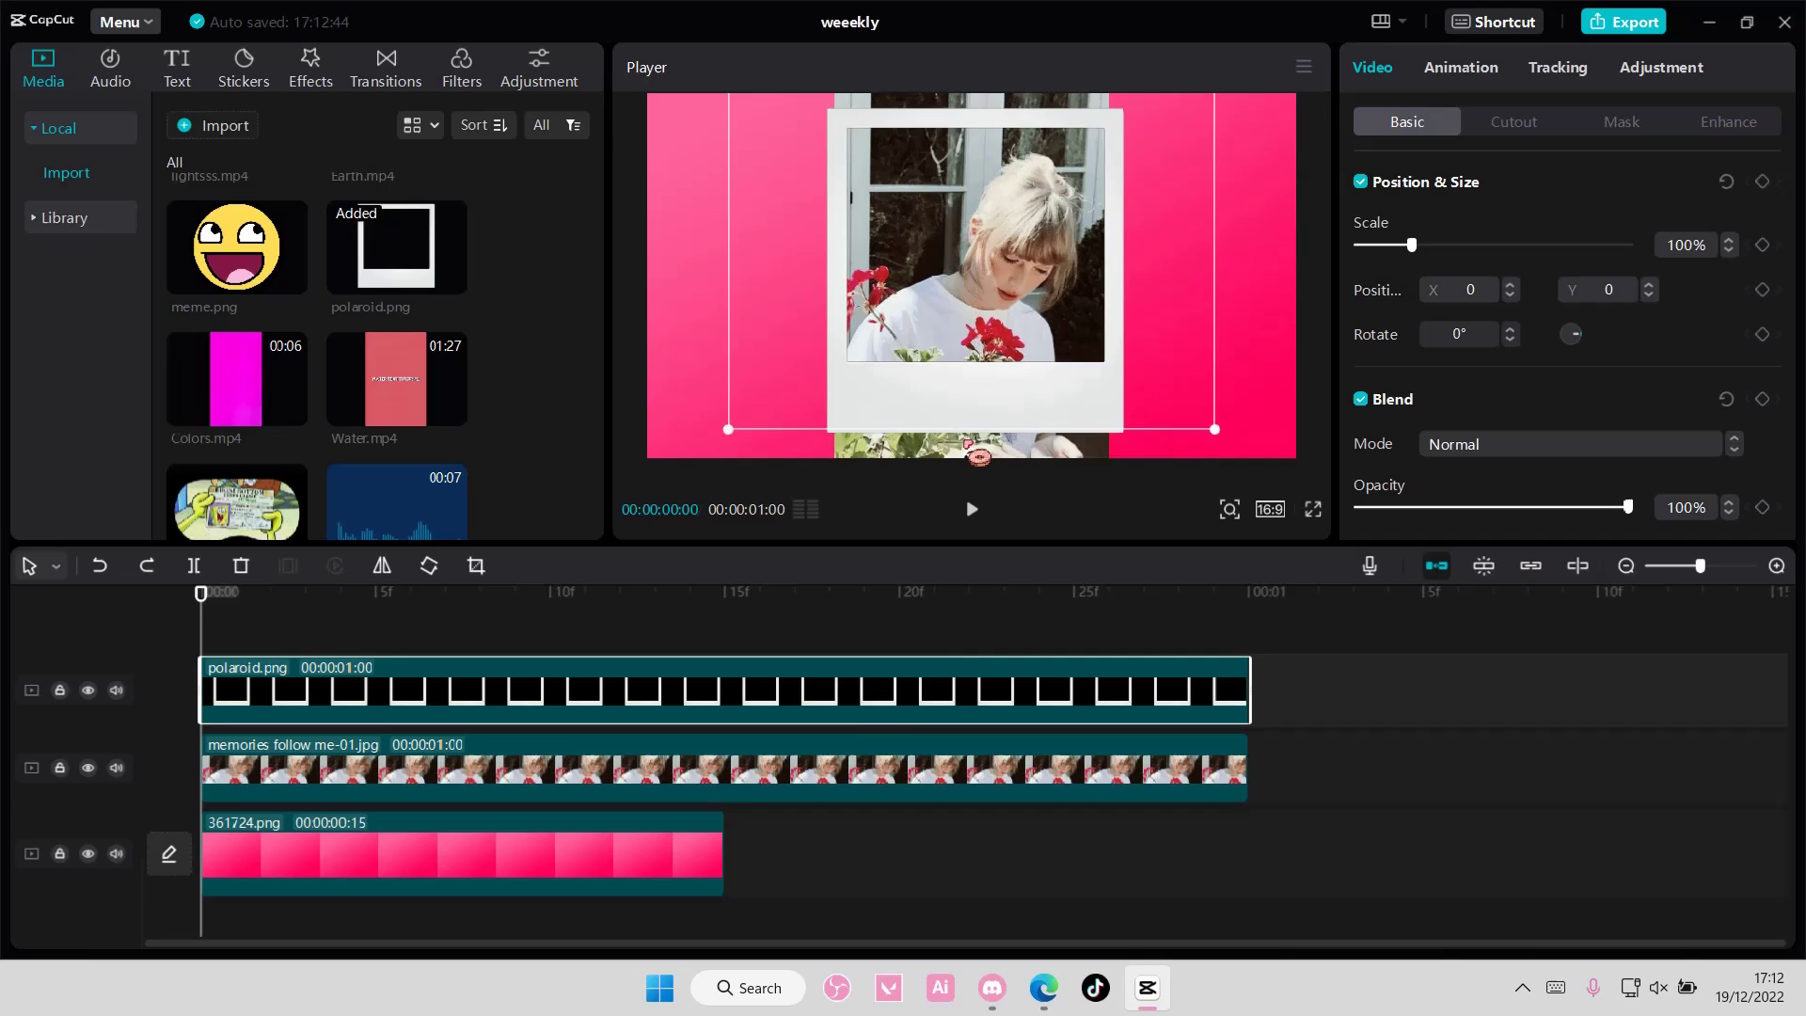
click(876, 746)
click(401, 686)
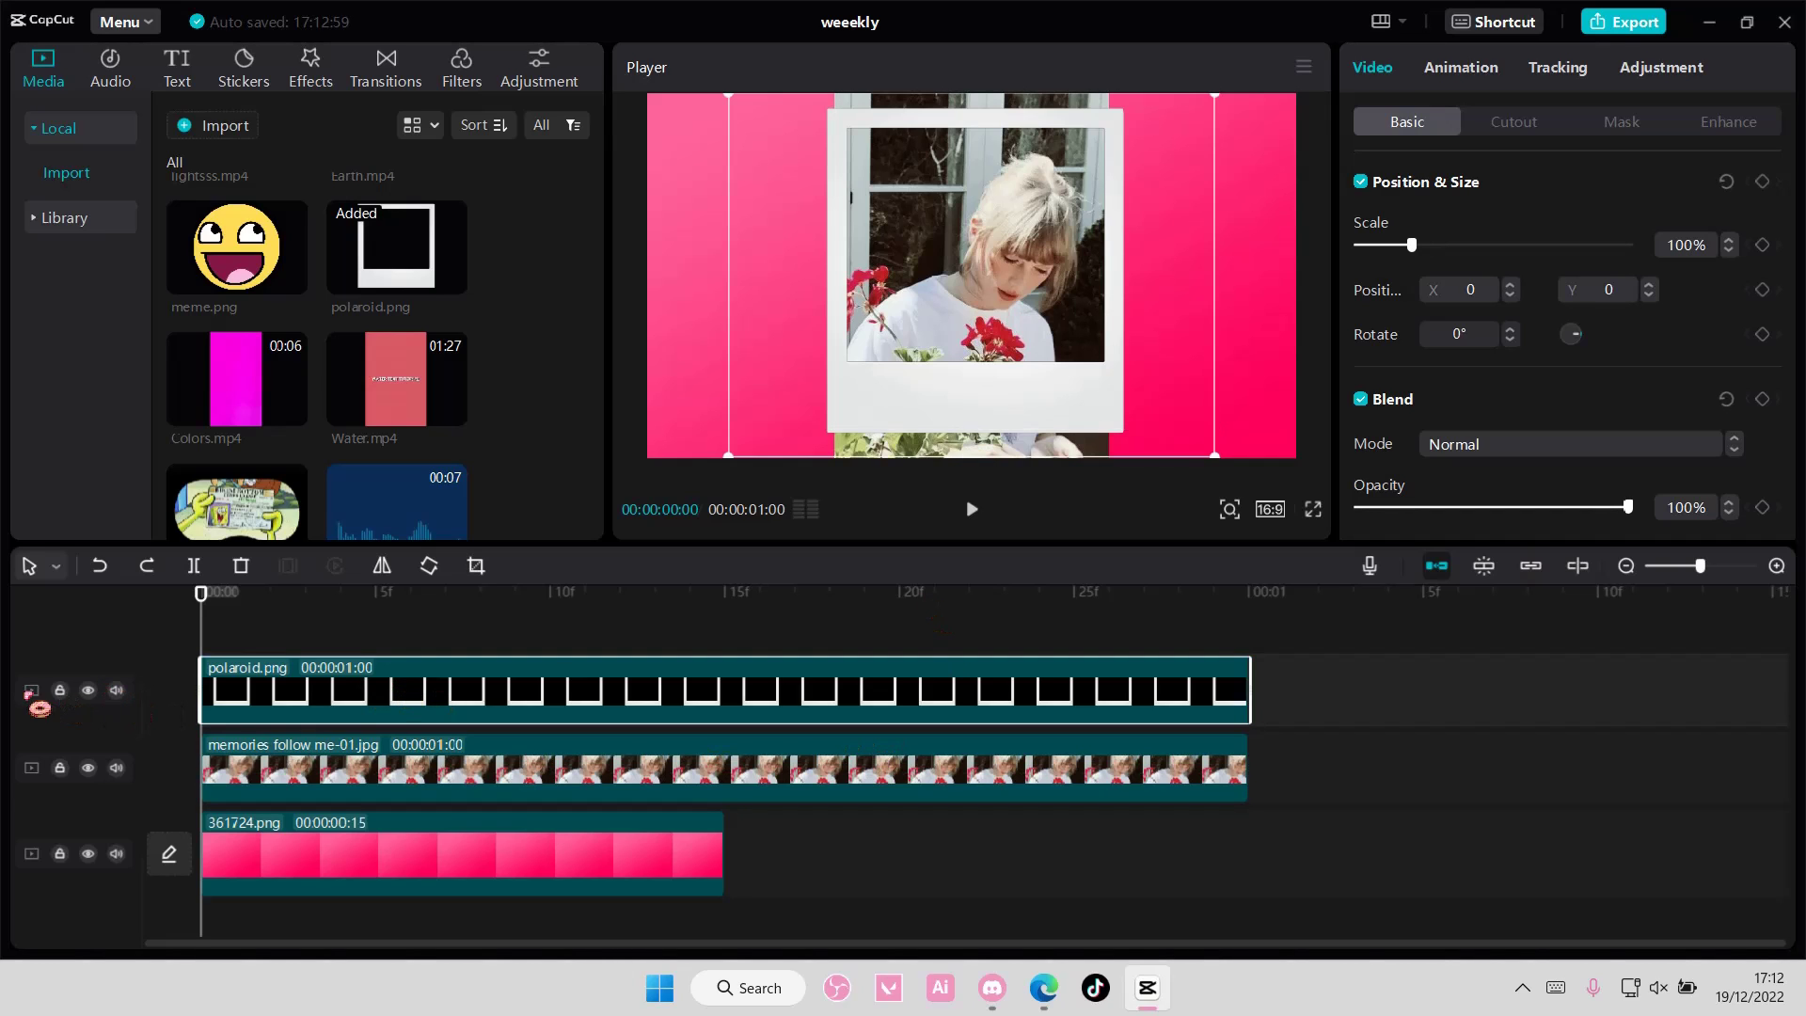
click(59, 691)
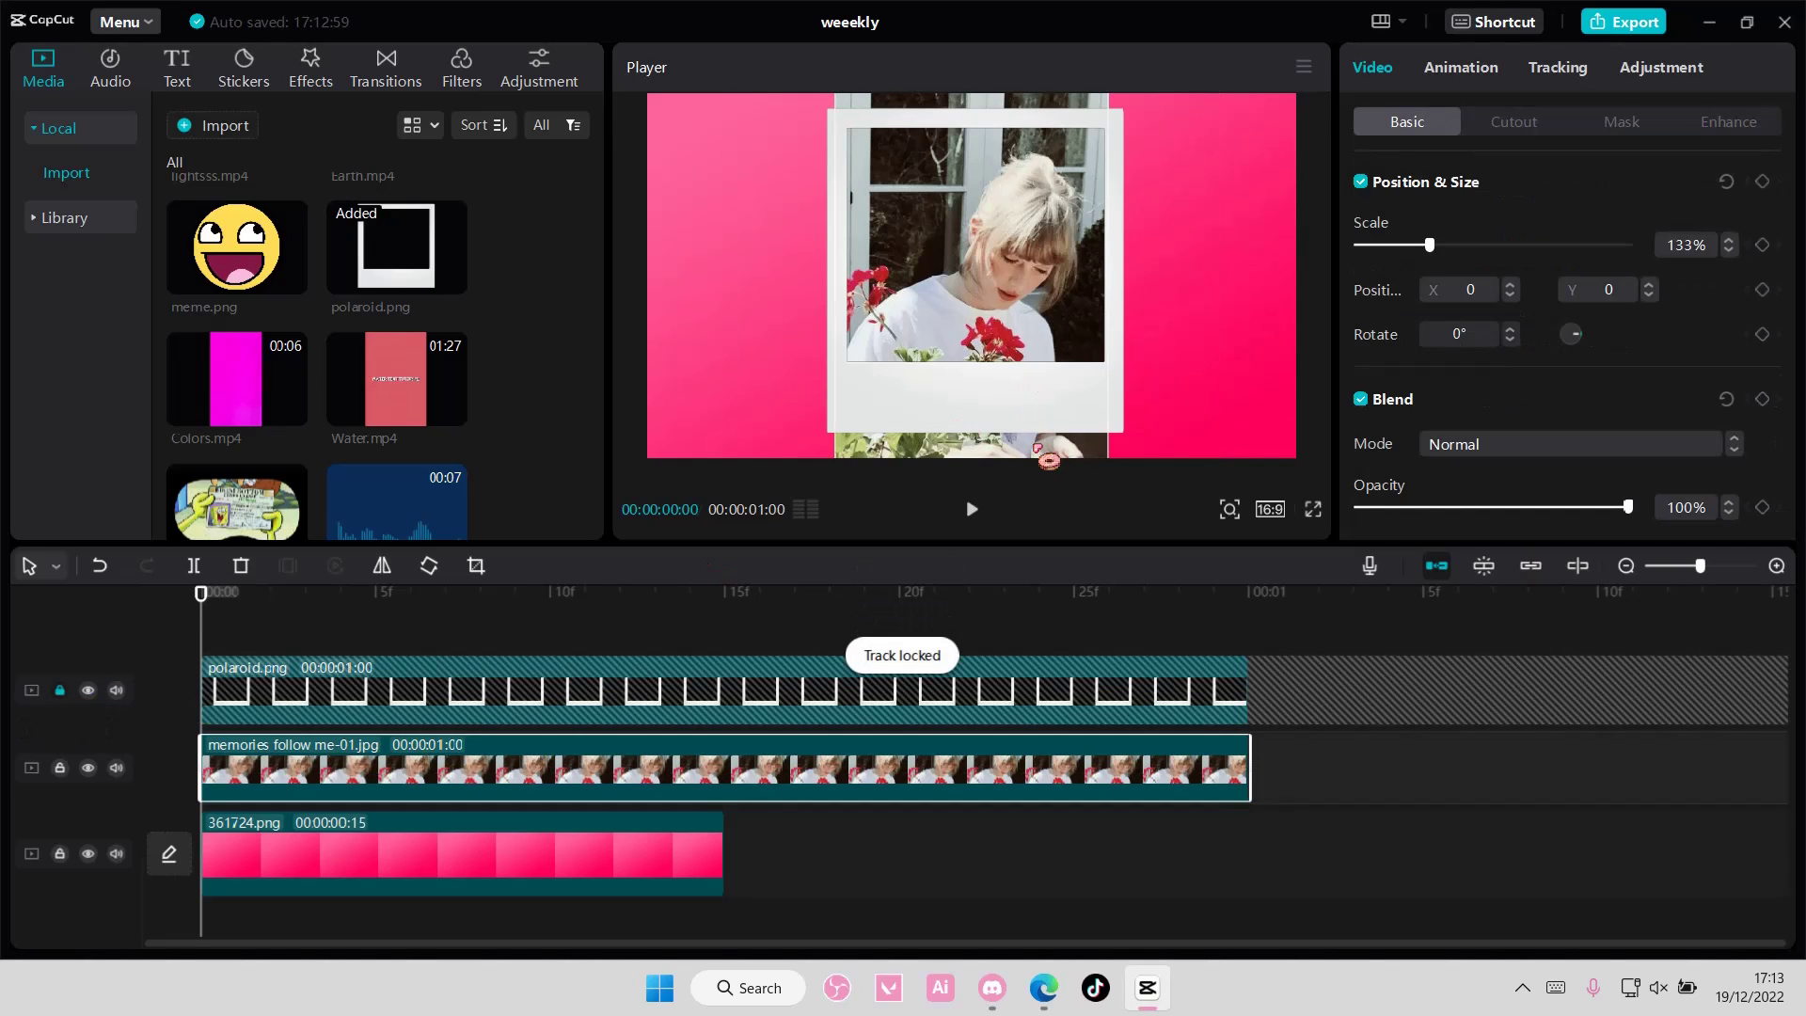
drag(1048, 458, 1048, 437)
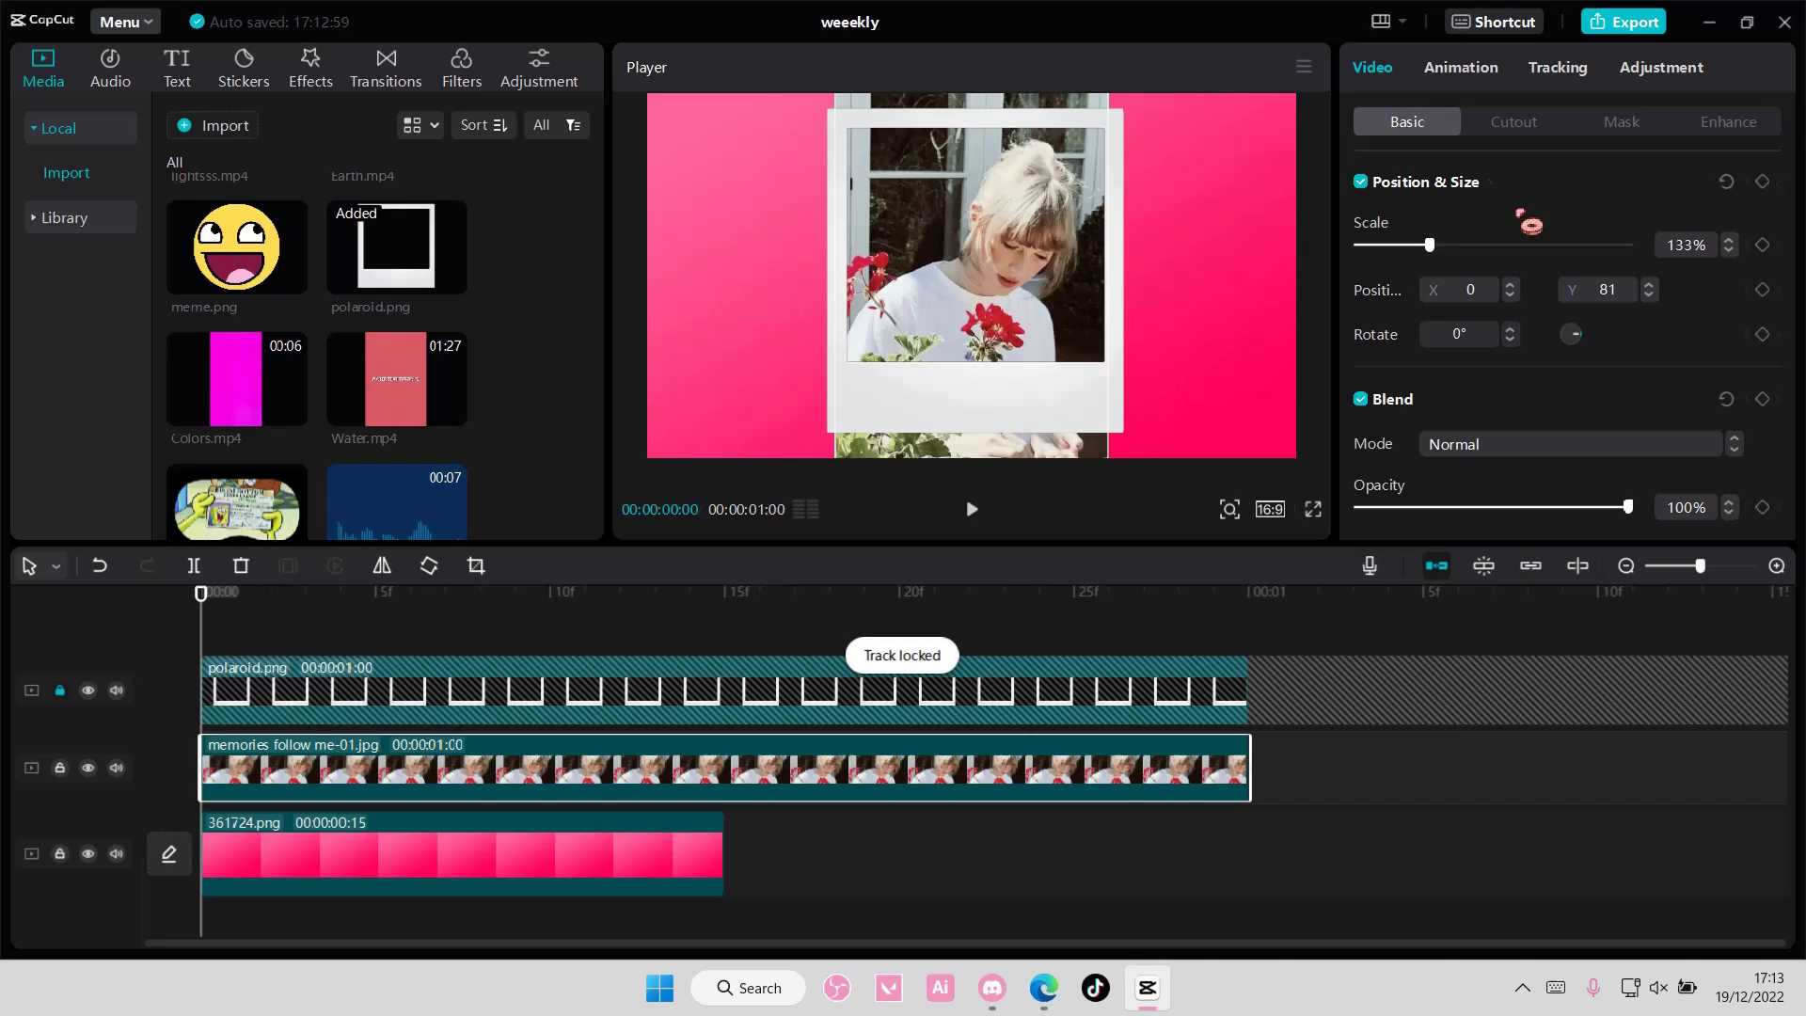
- Apply a Rectangle mask to the photo, widened and heightened to fill the polaroid window
click(1622, 121)
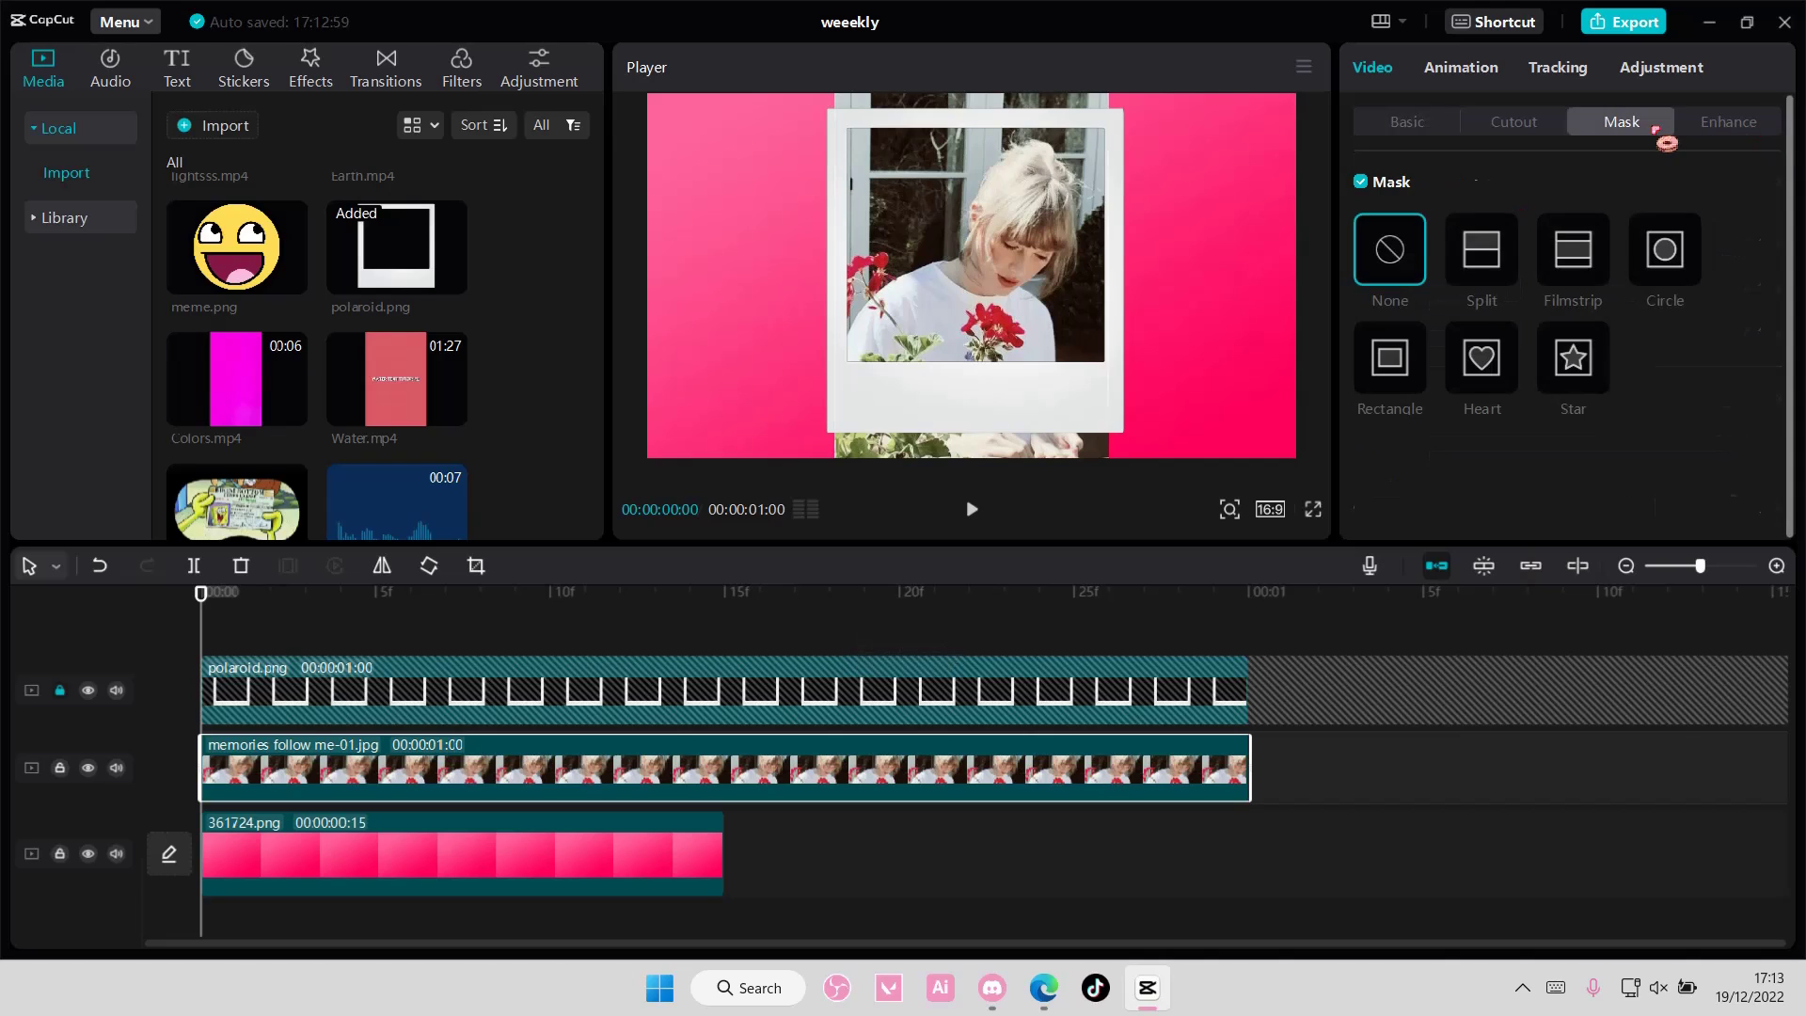
click(1390, 364)
drag(1041, 268, 1106, 269)
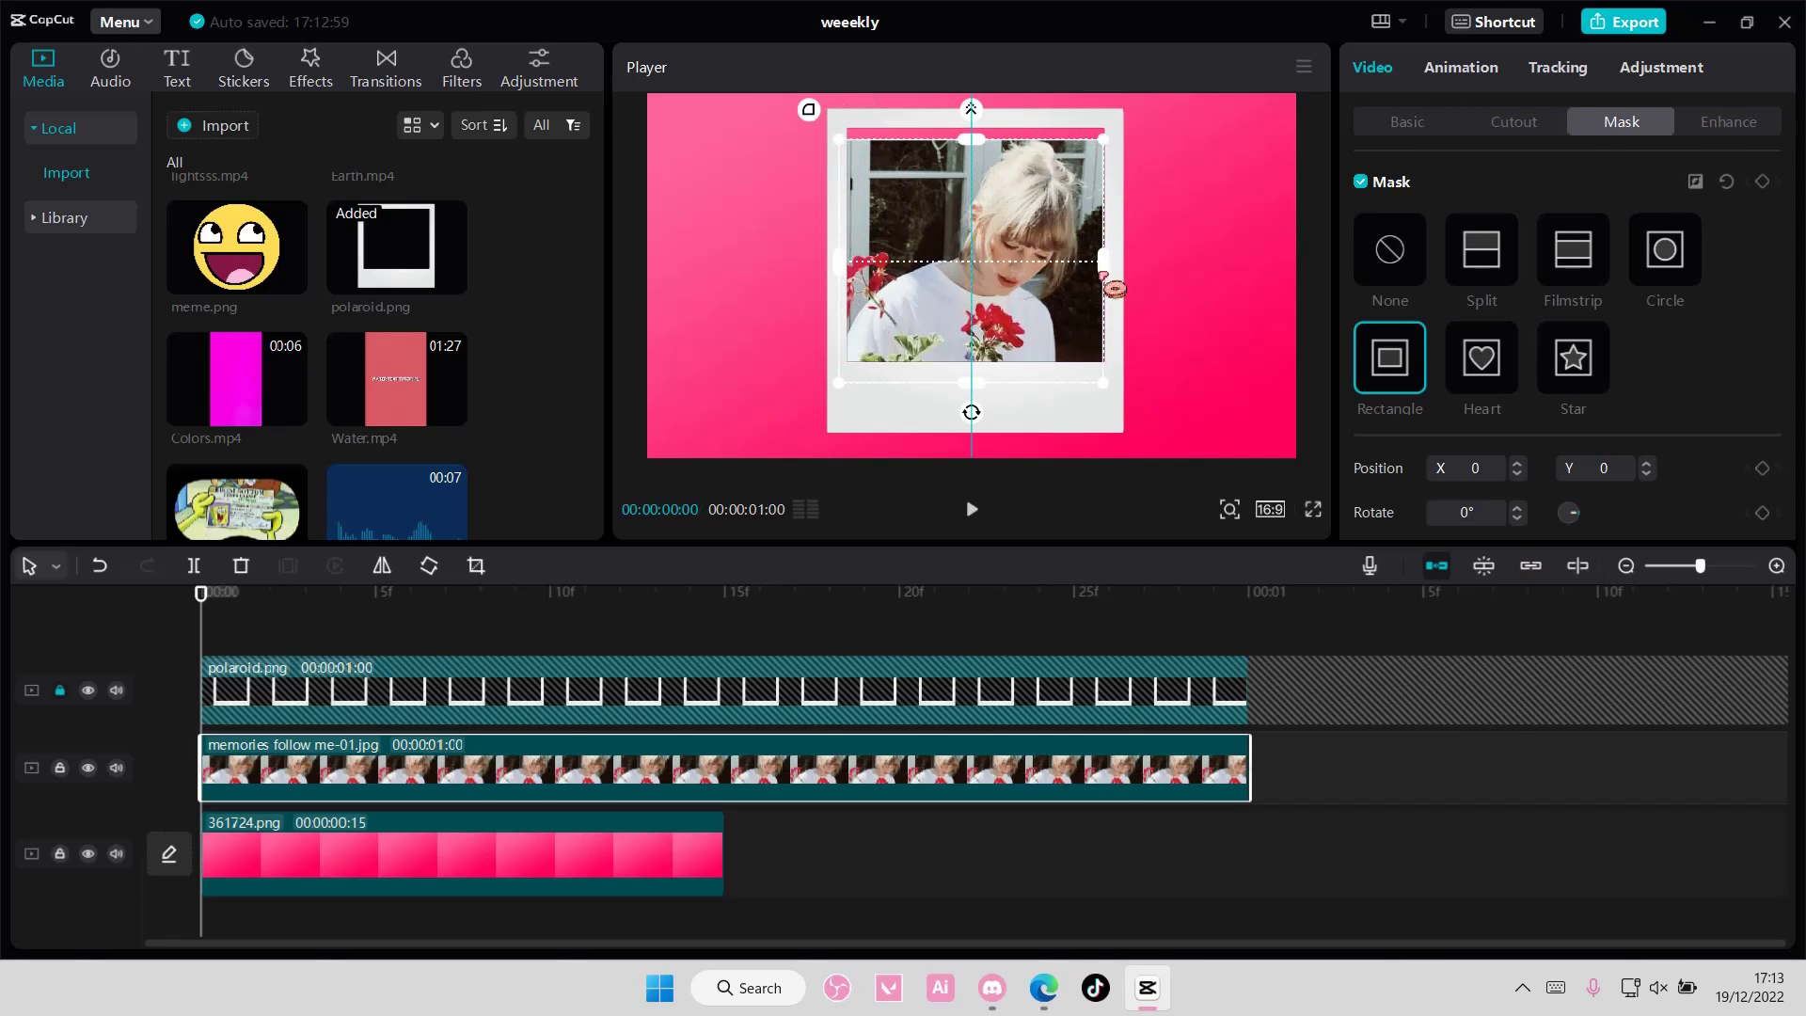
drag(971, 138, 970, 125)
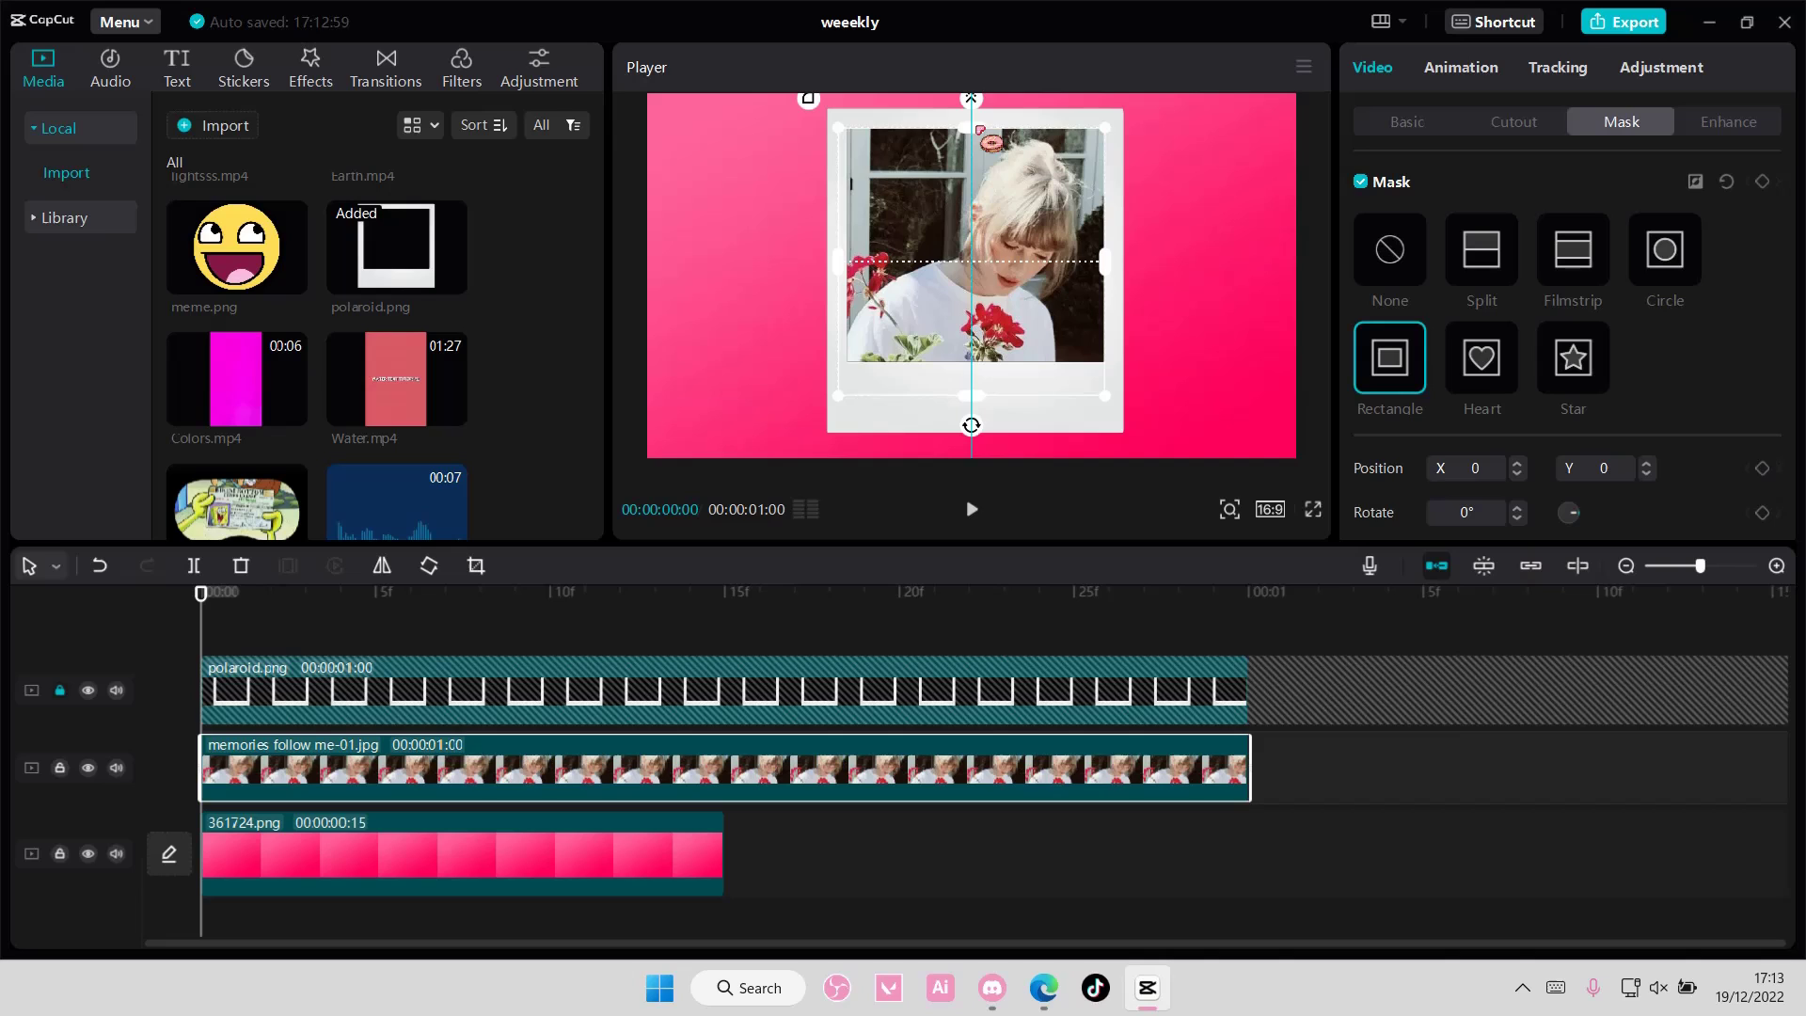
- Unlock the polaroid track and trim the polaroid and memories clips to the pink clip's end
click(60, 689)
click(1503, 755)
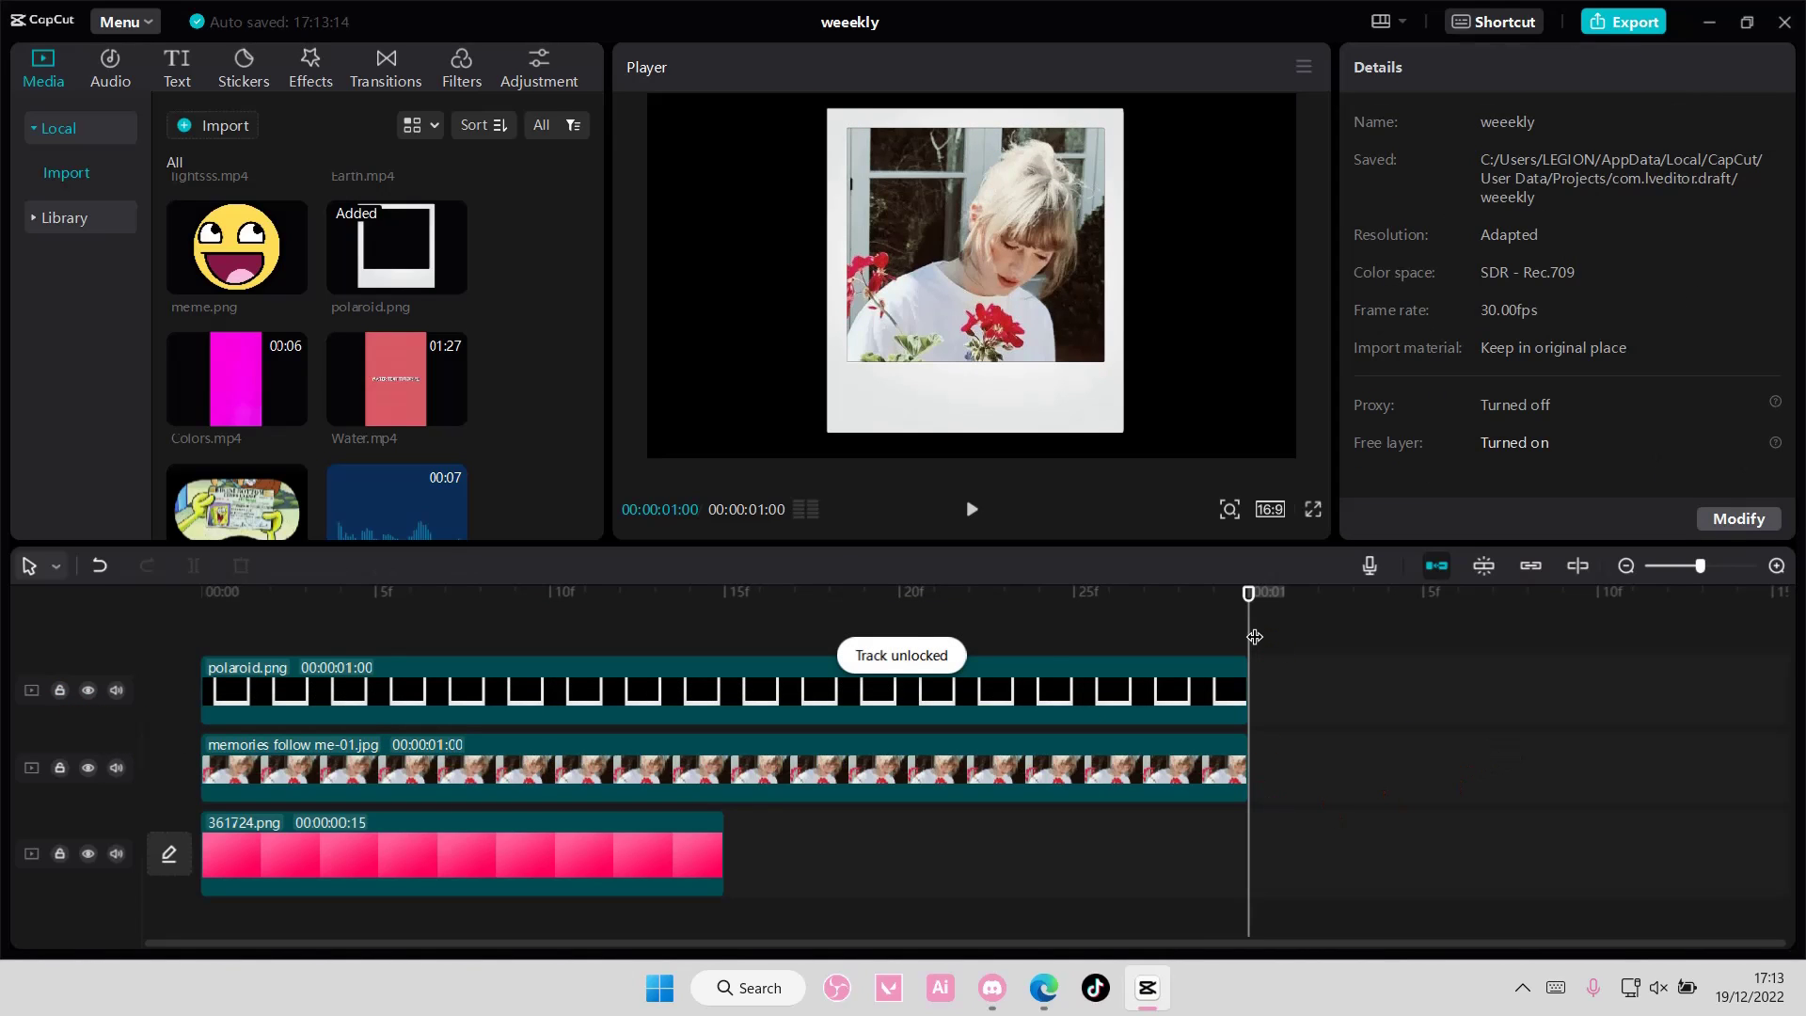
drag(1255, 637, 511, 651)
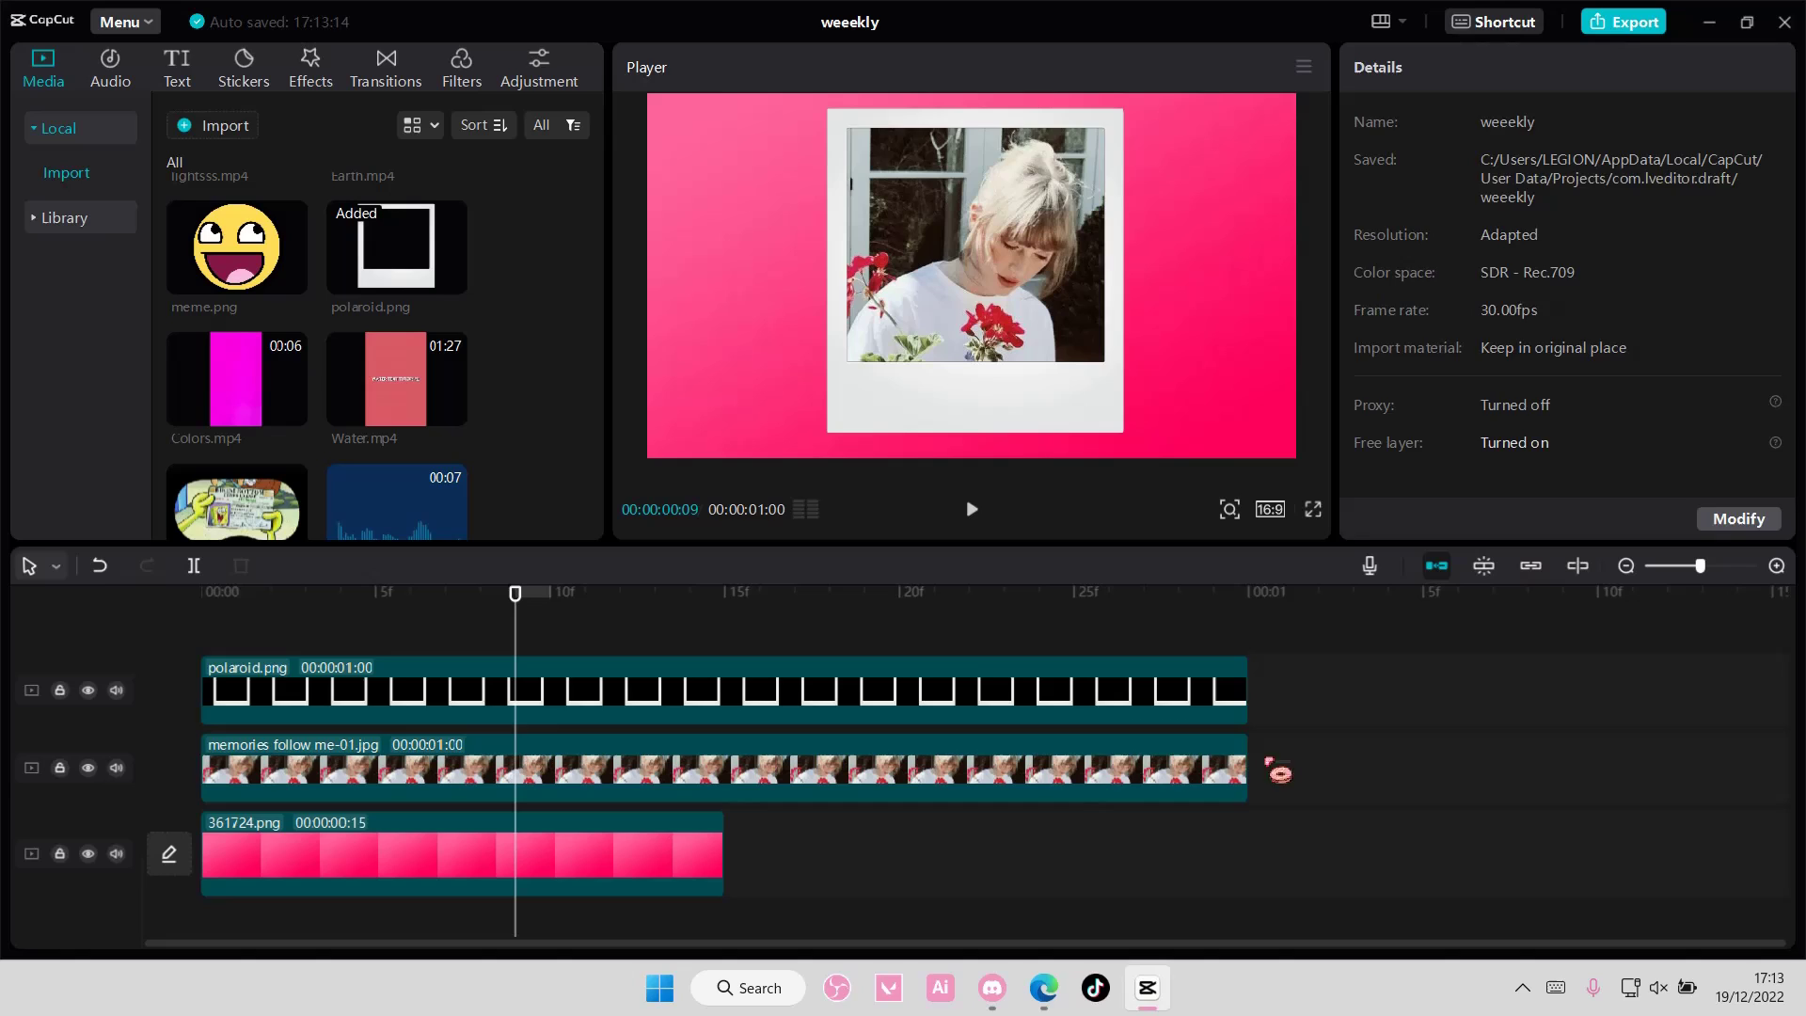
click(1239, 768)
click(1239, 702)
drag(1245, 701, 726, 701)
drag(1248, 770, 726, 771)
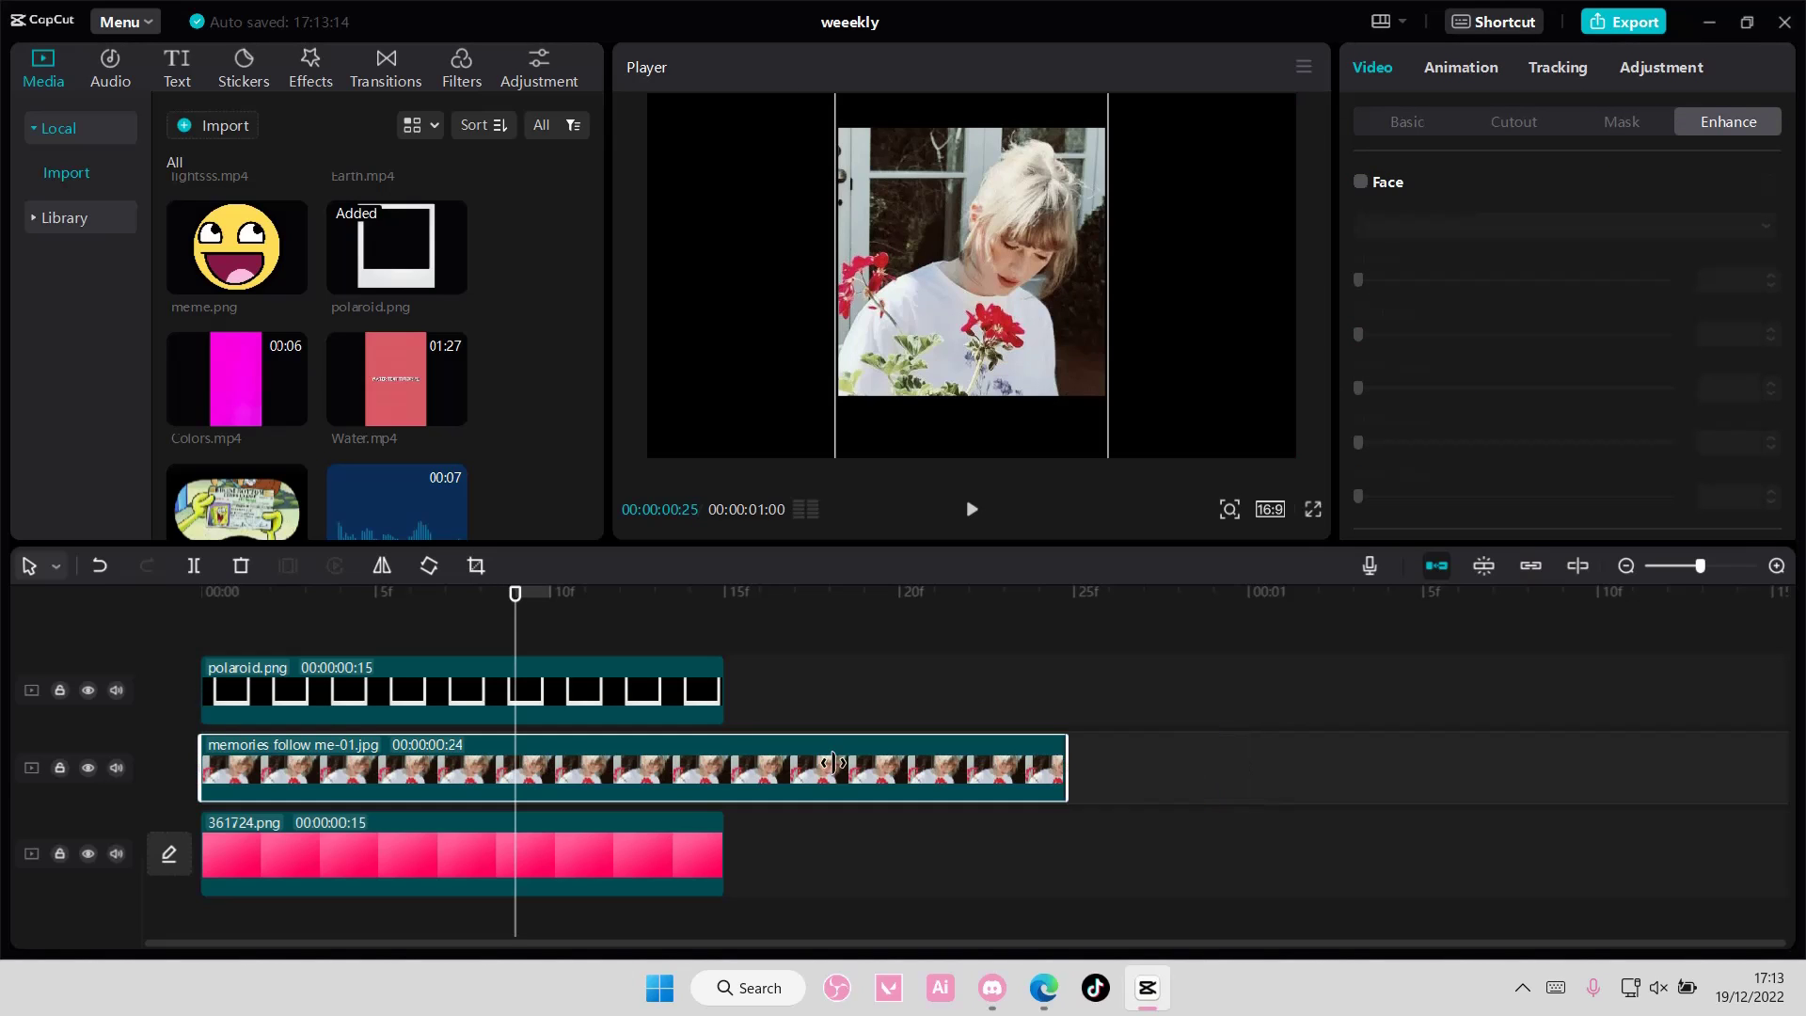
- Move the playhead back to frame 6
click(522, 624)
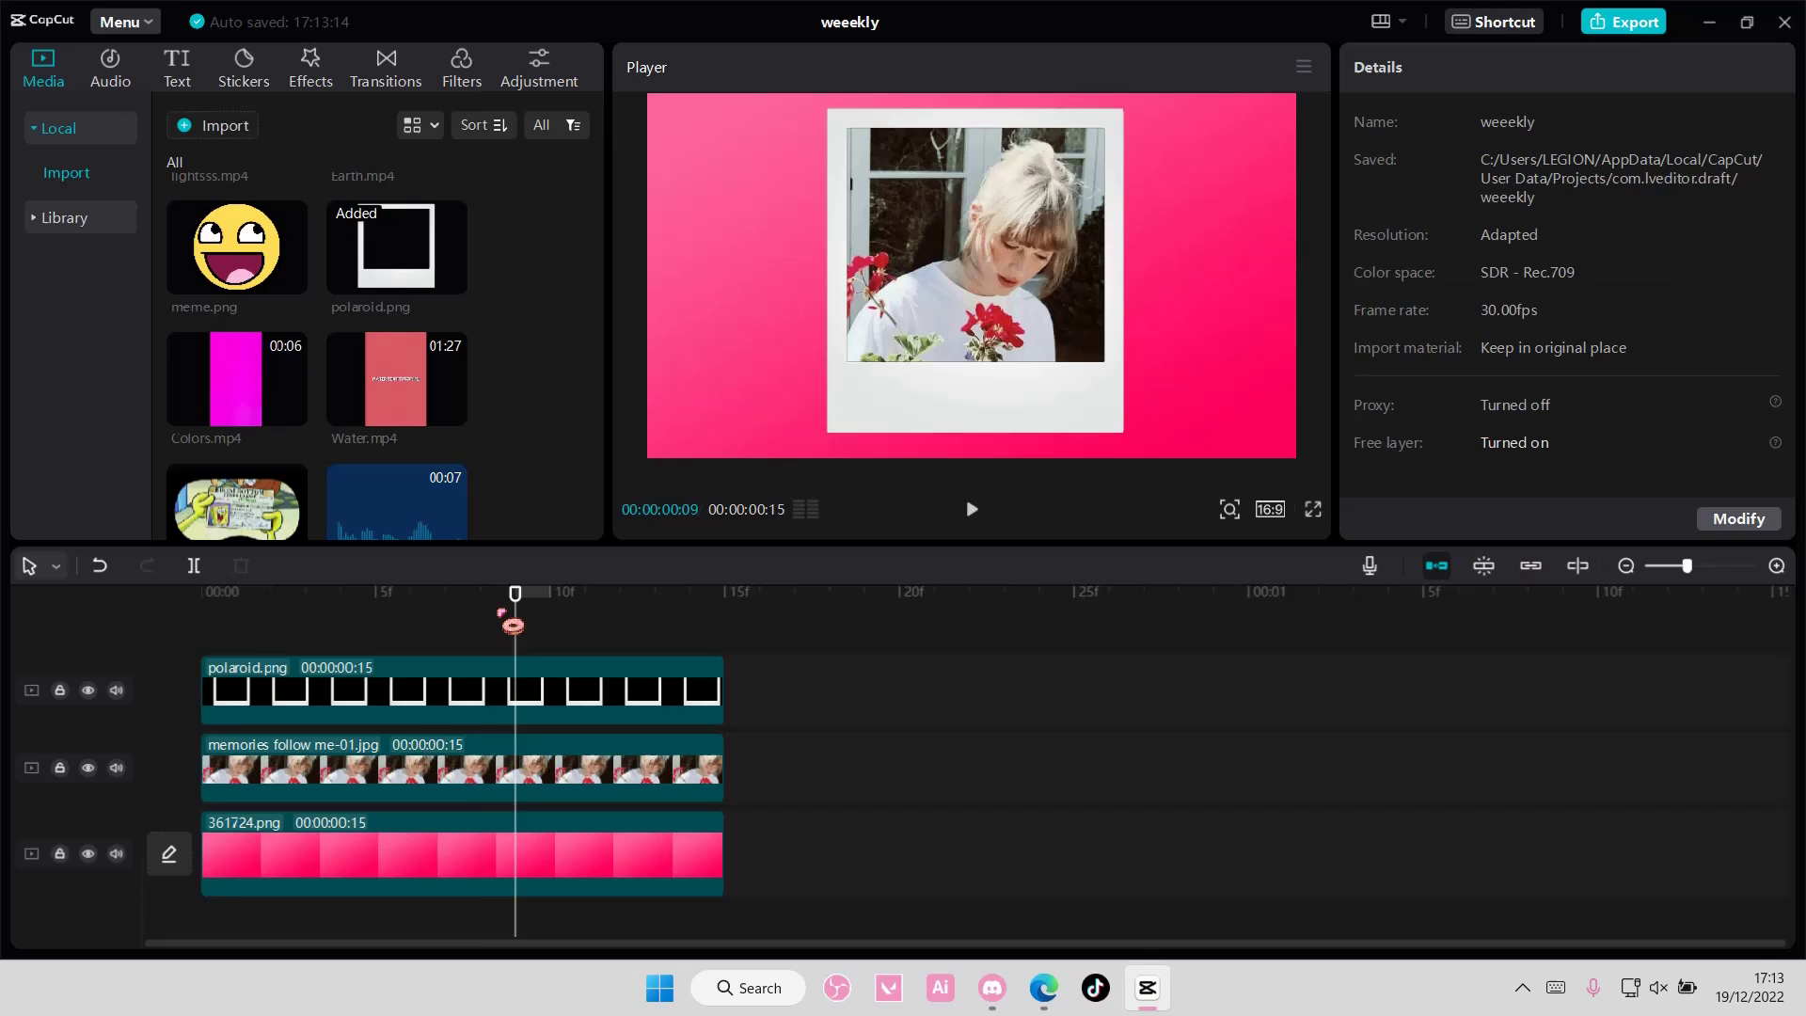
key(Left)
click(522, 616)
drag(515, 594, 390, 595)
- Add a default text clip and move it onto the polaroid's lower border
click(195, 78)
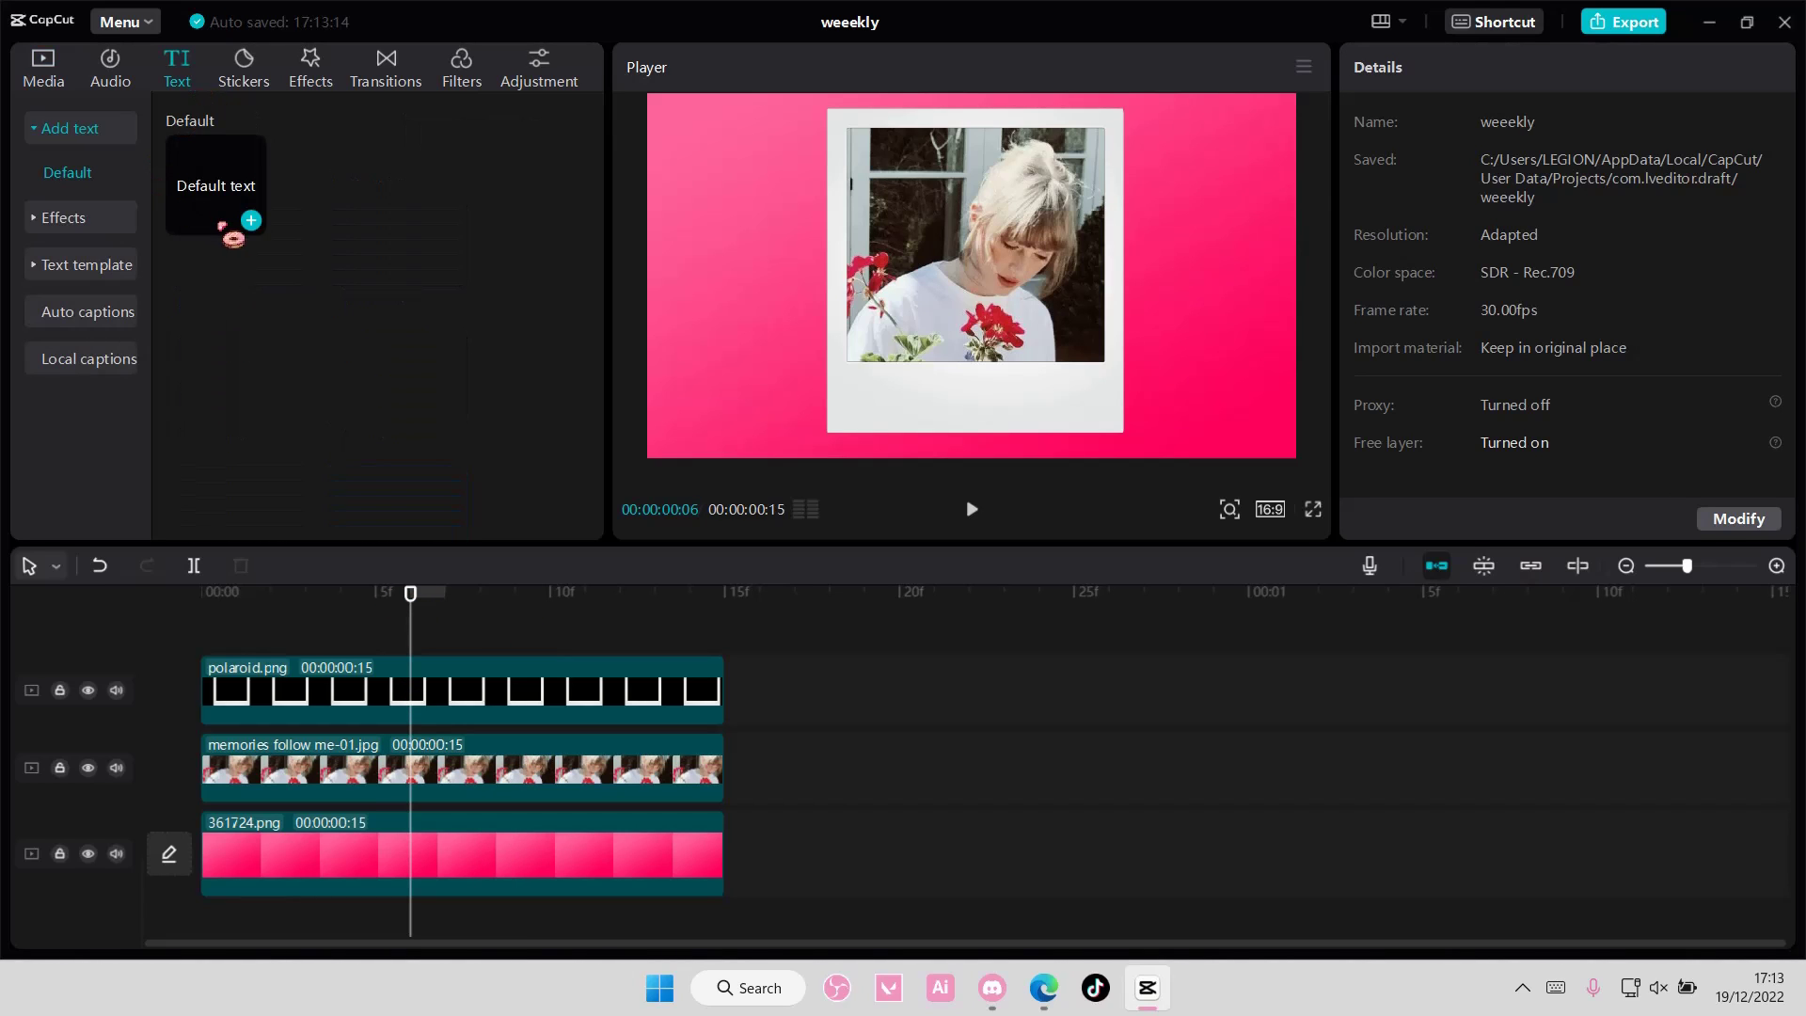
click(249, 218)
drag(1018, 306, 1032, 401)
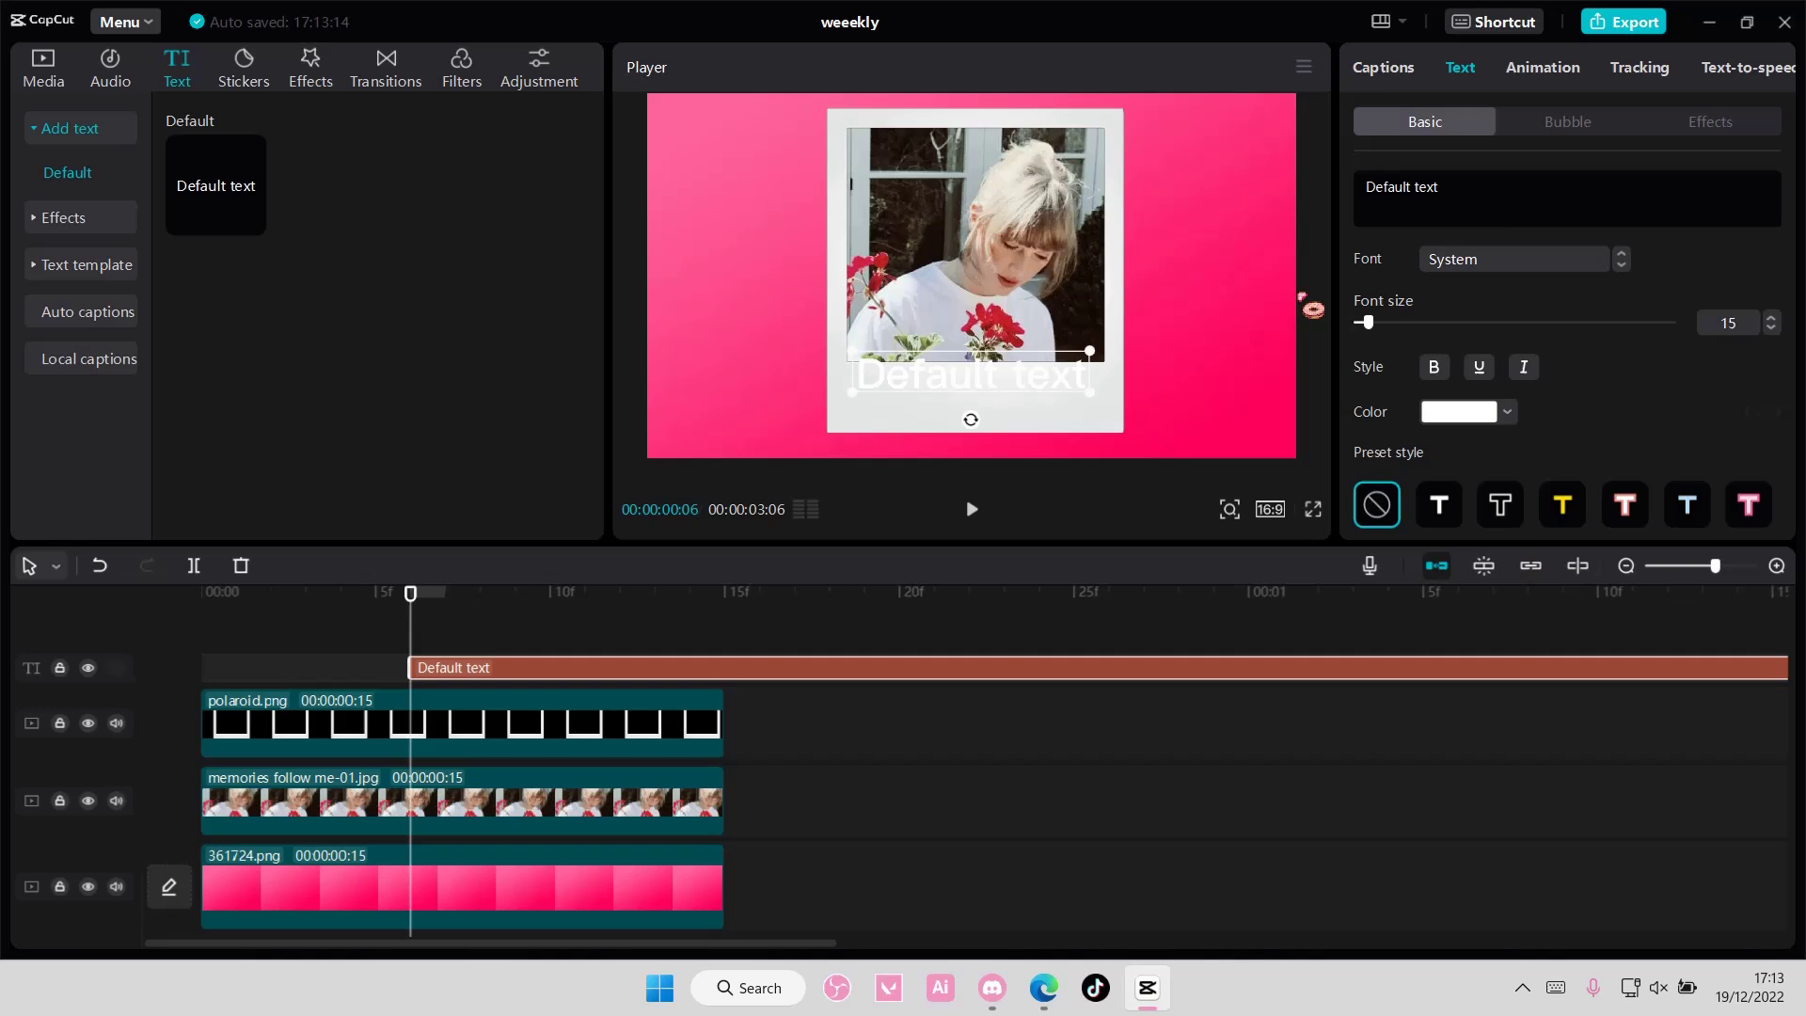
click(1503, 202)
text(tay)
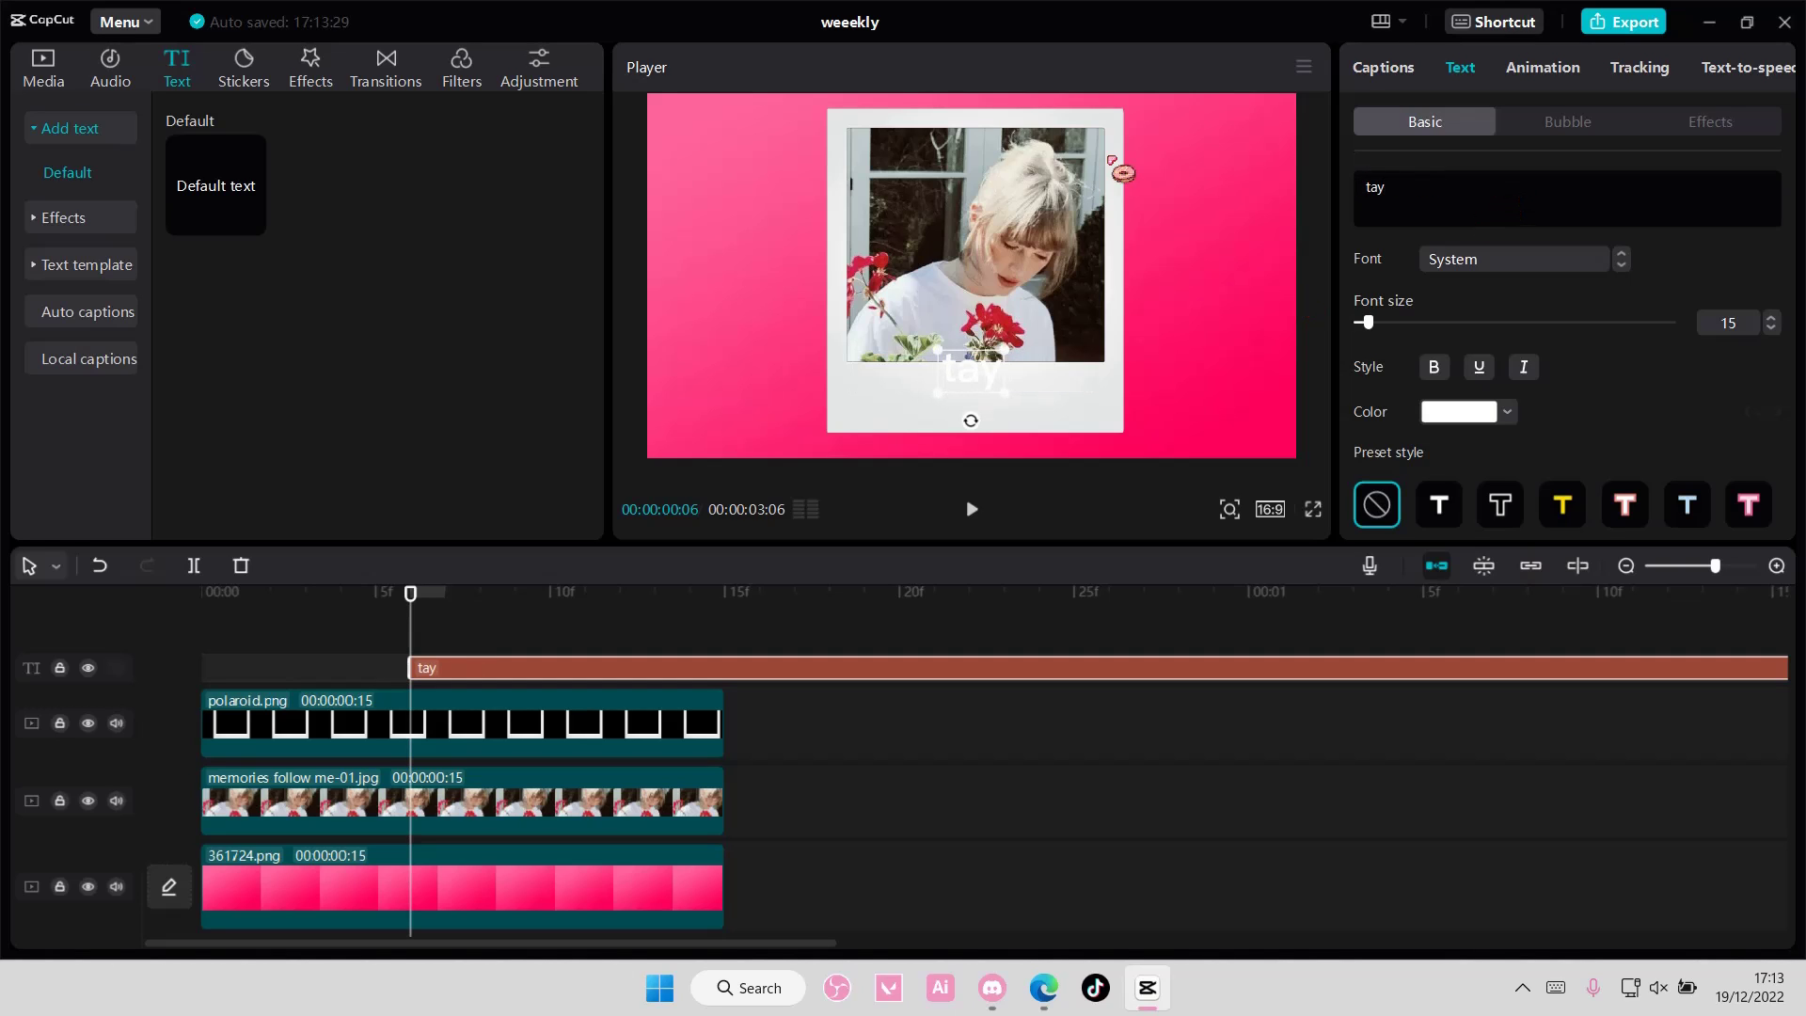
text(.lor)
- Try the Italianno font on the caption and make its colour black
click(1622, 266)
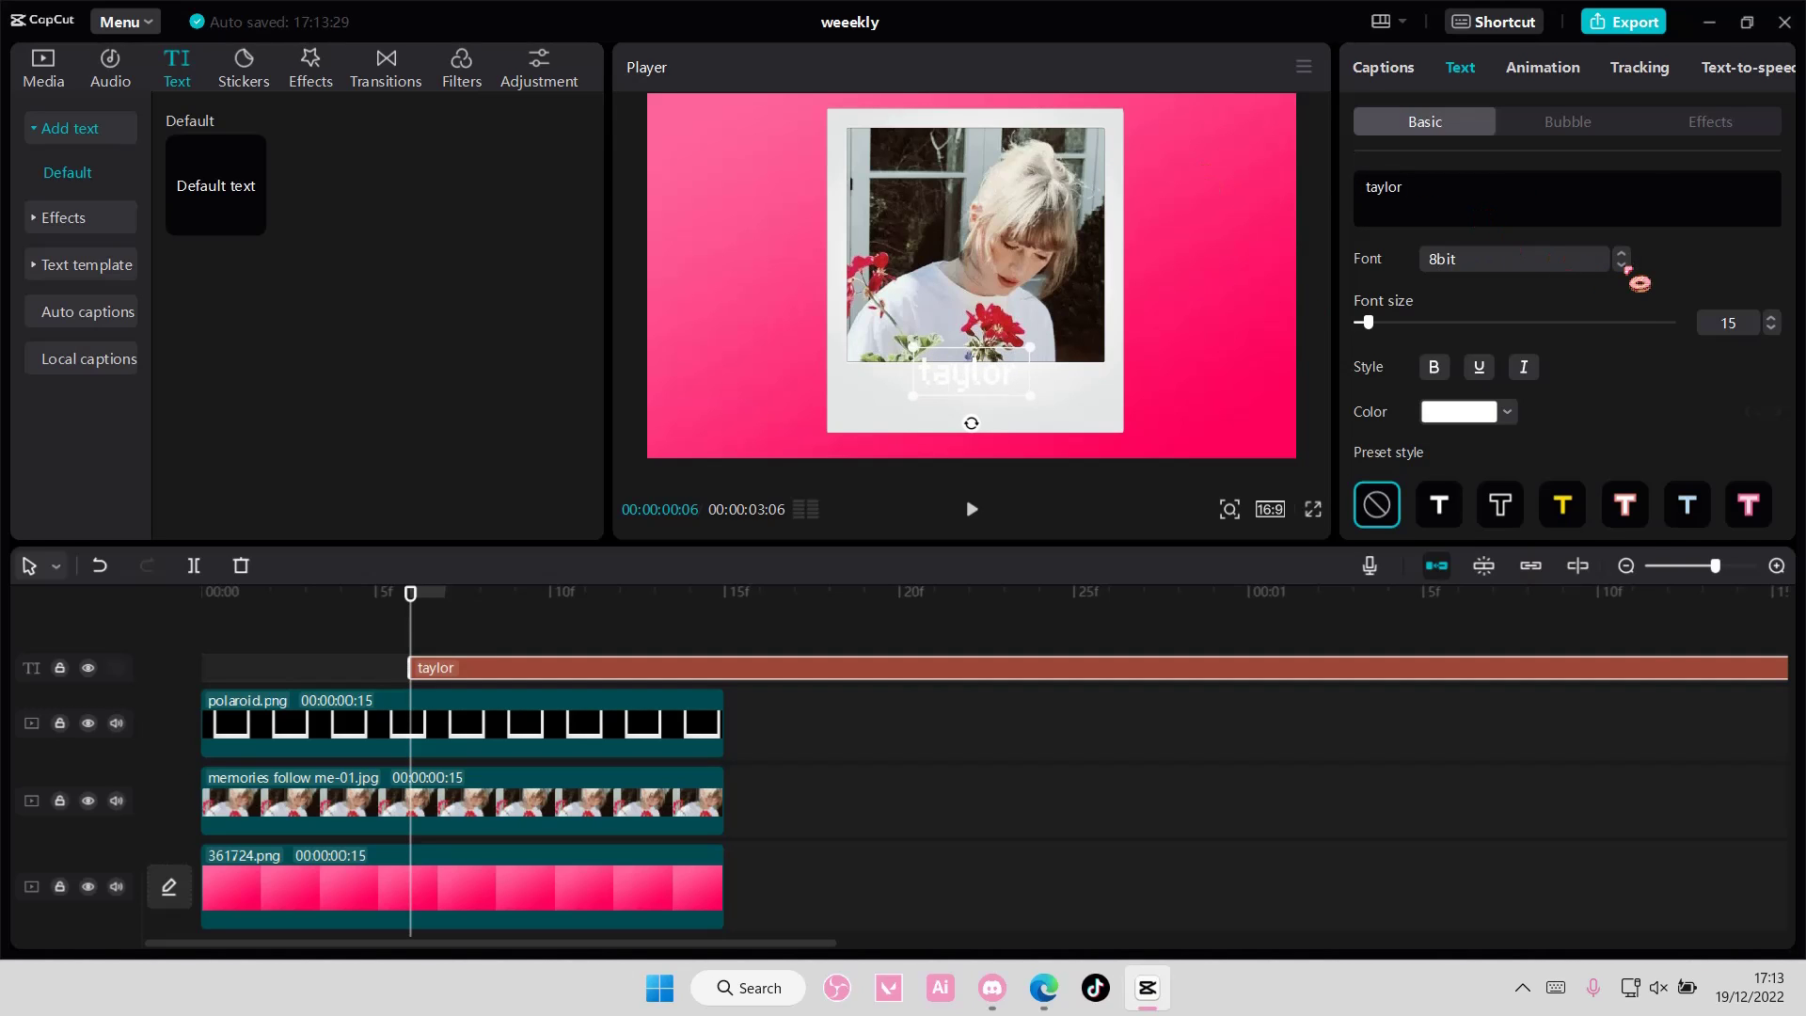
click(1593, 267)
scroll(1535, 601, down, 3)
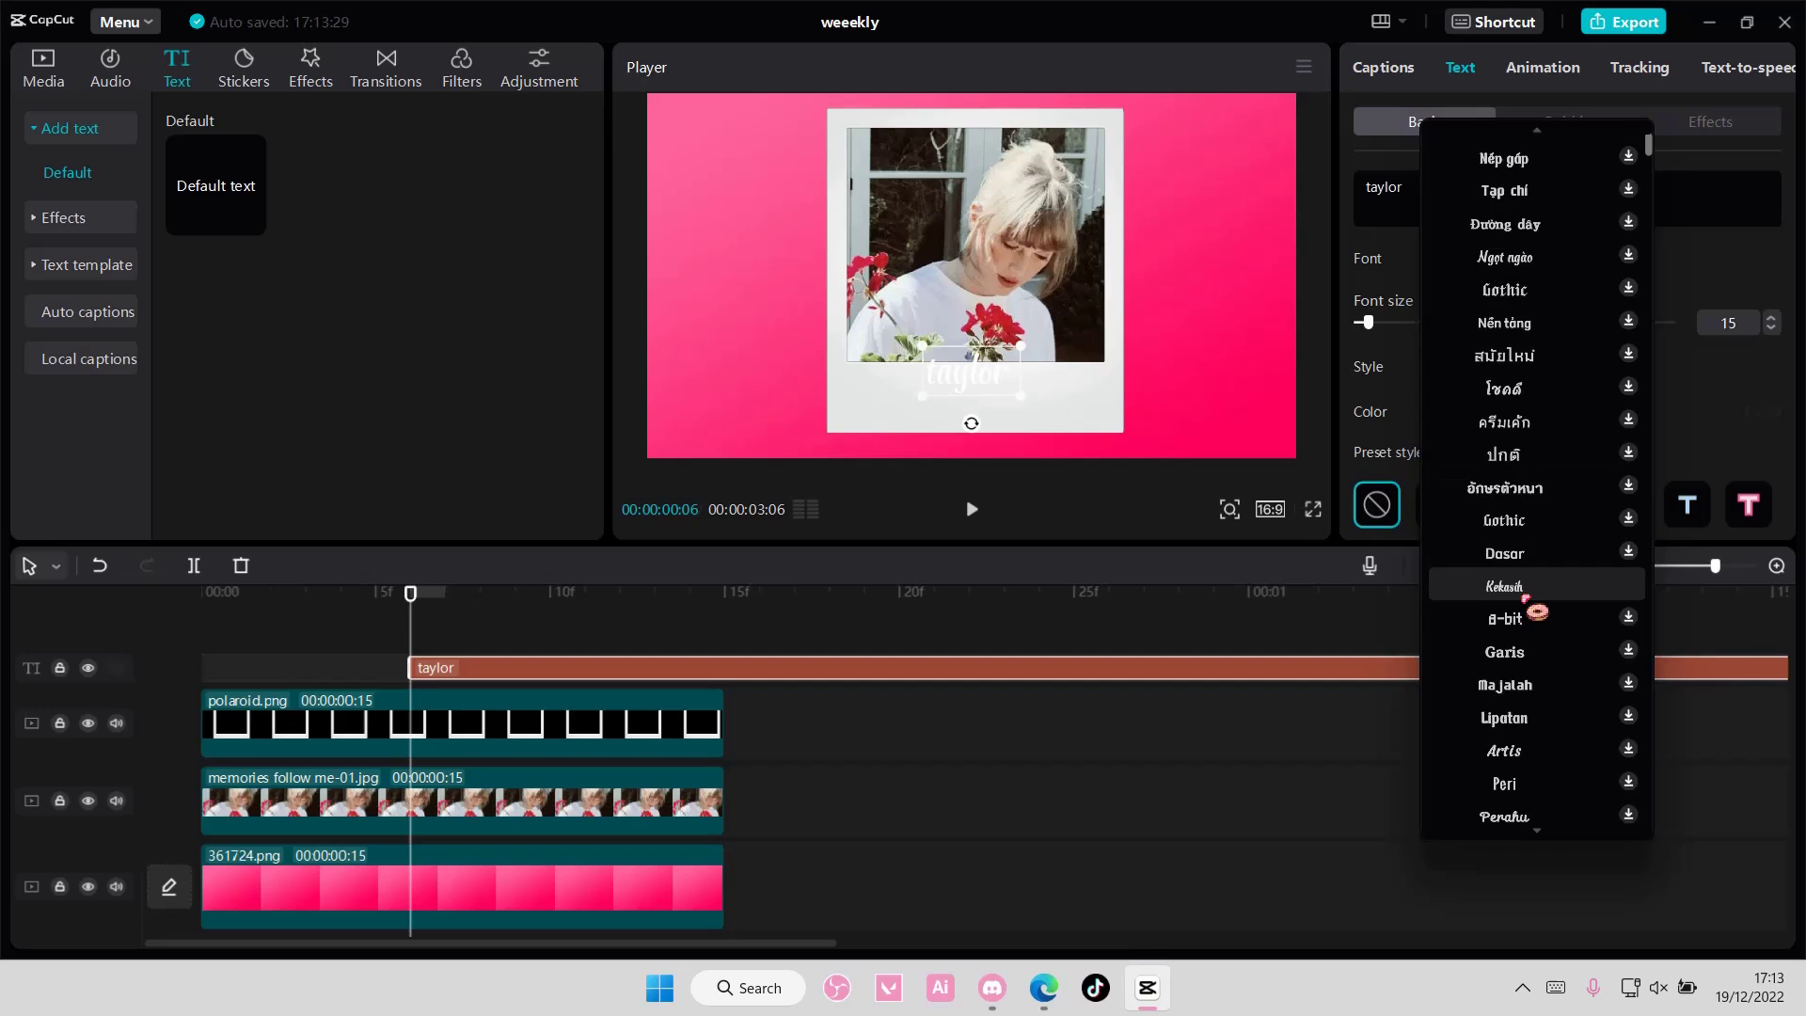
scroll(1535, 610, down, 3)
click(1528, 695)
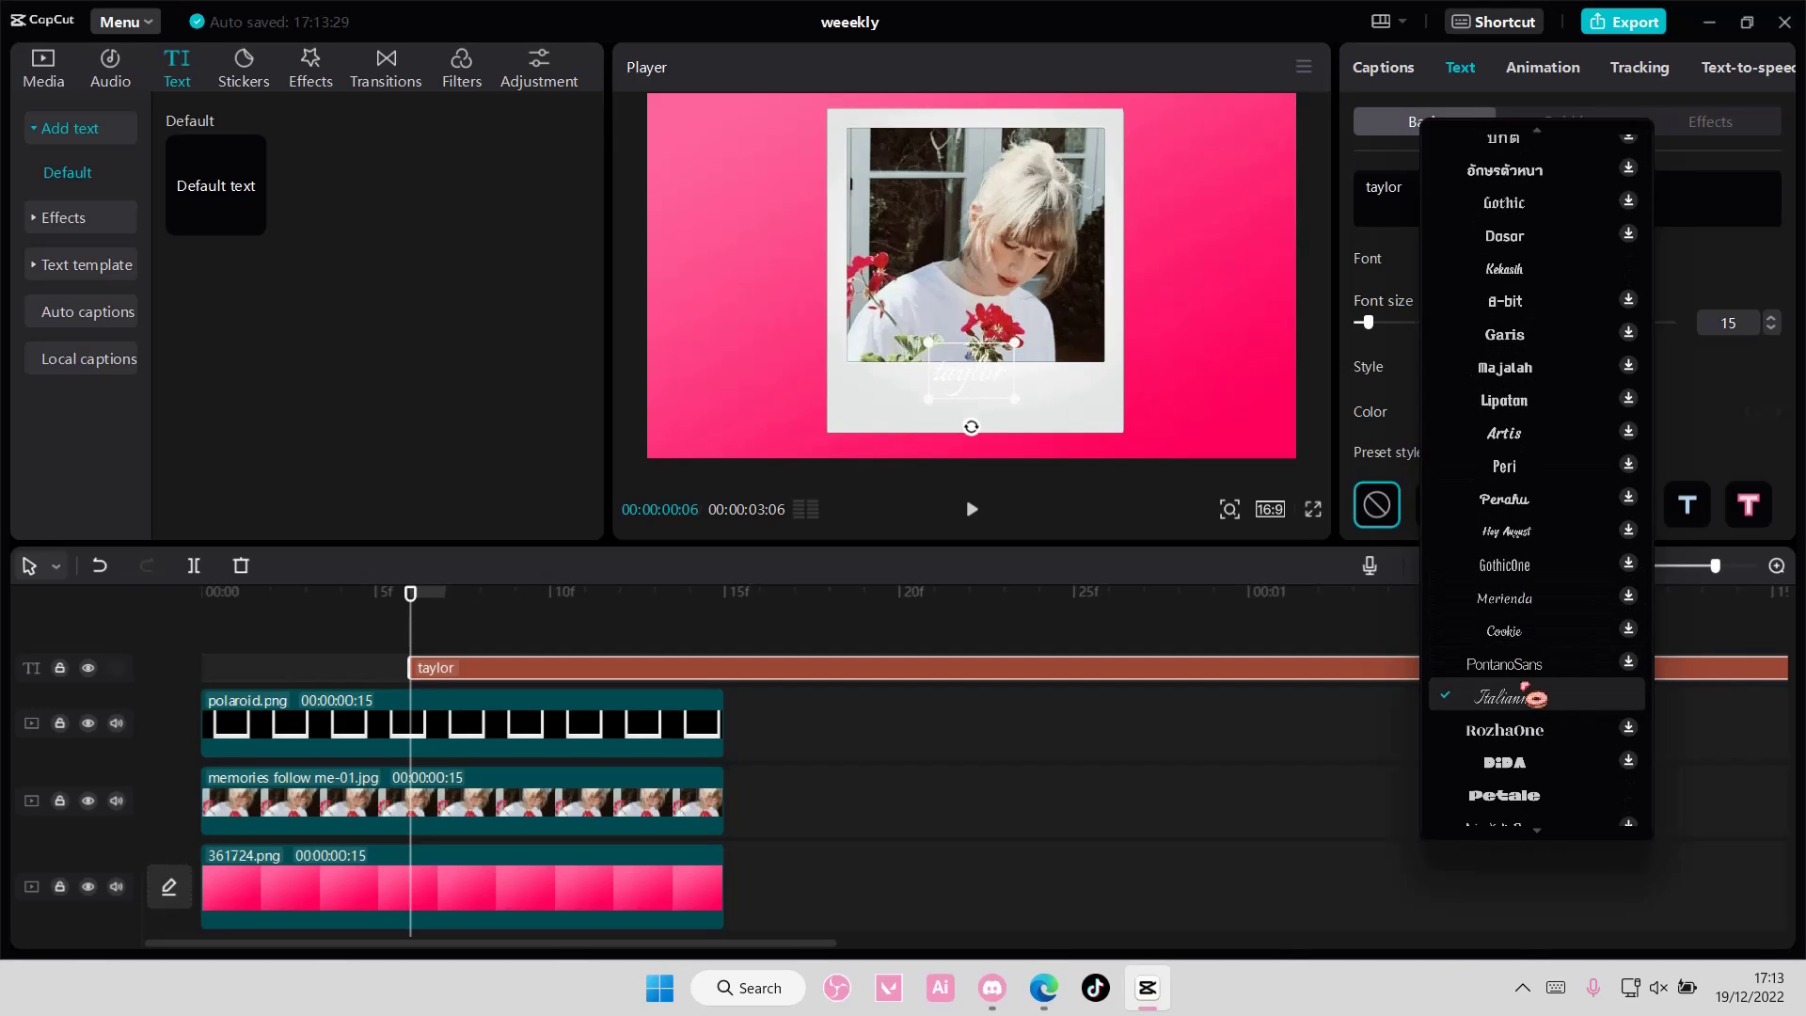
click(1528, 696)
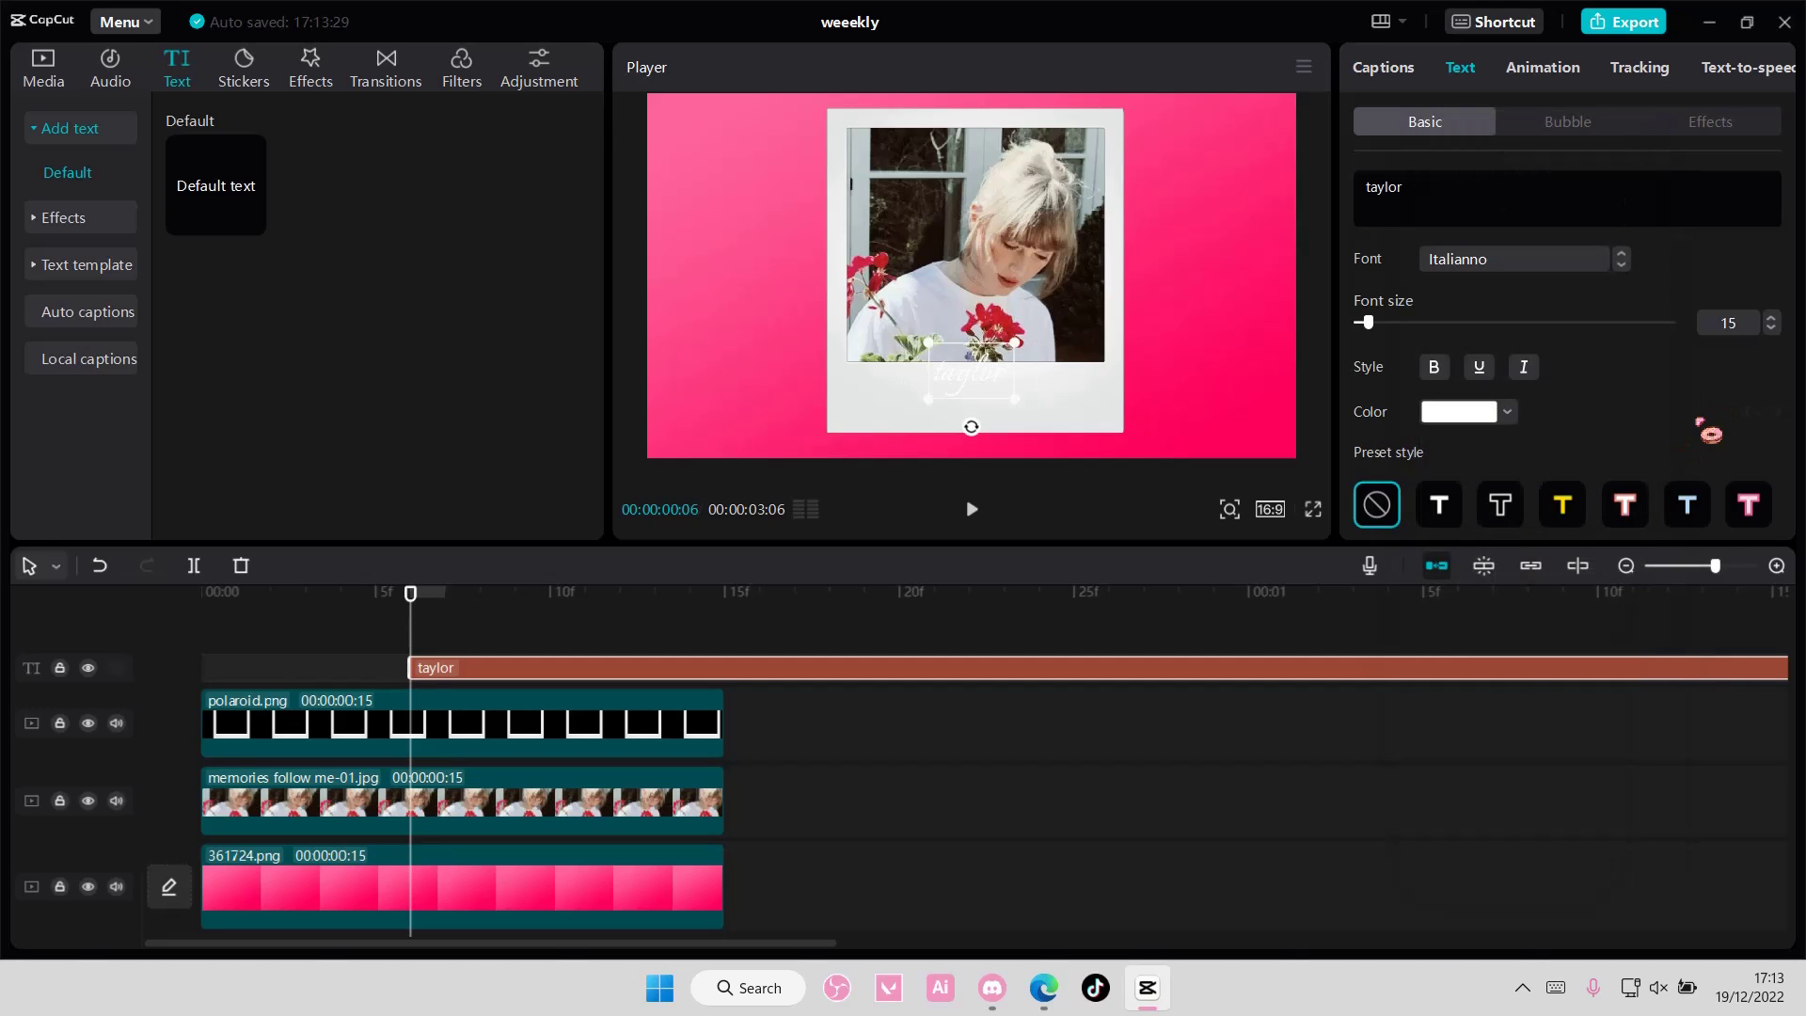
click(1506, 412)
click(1582, 451)
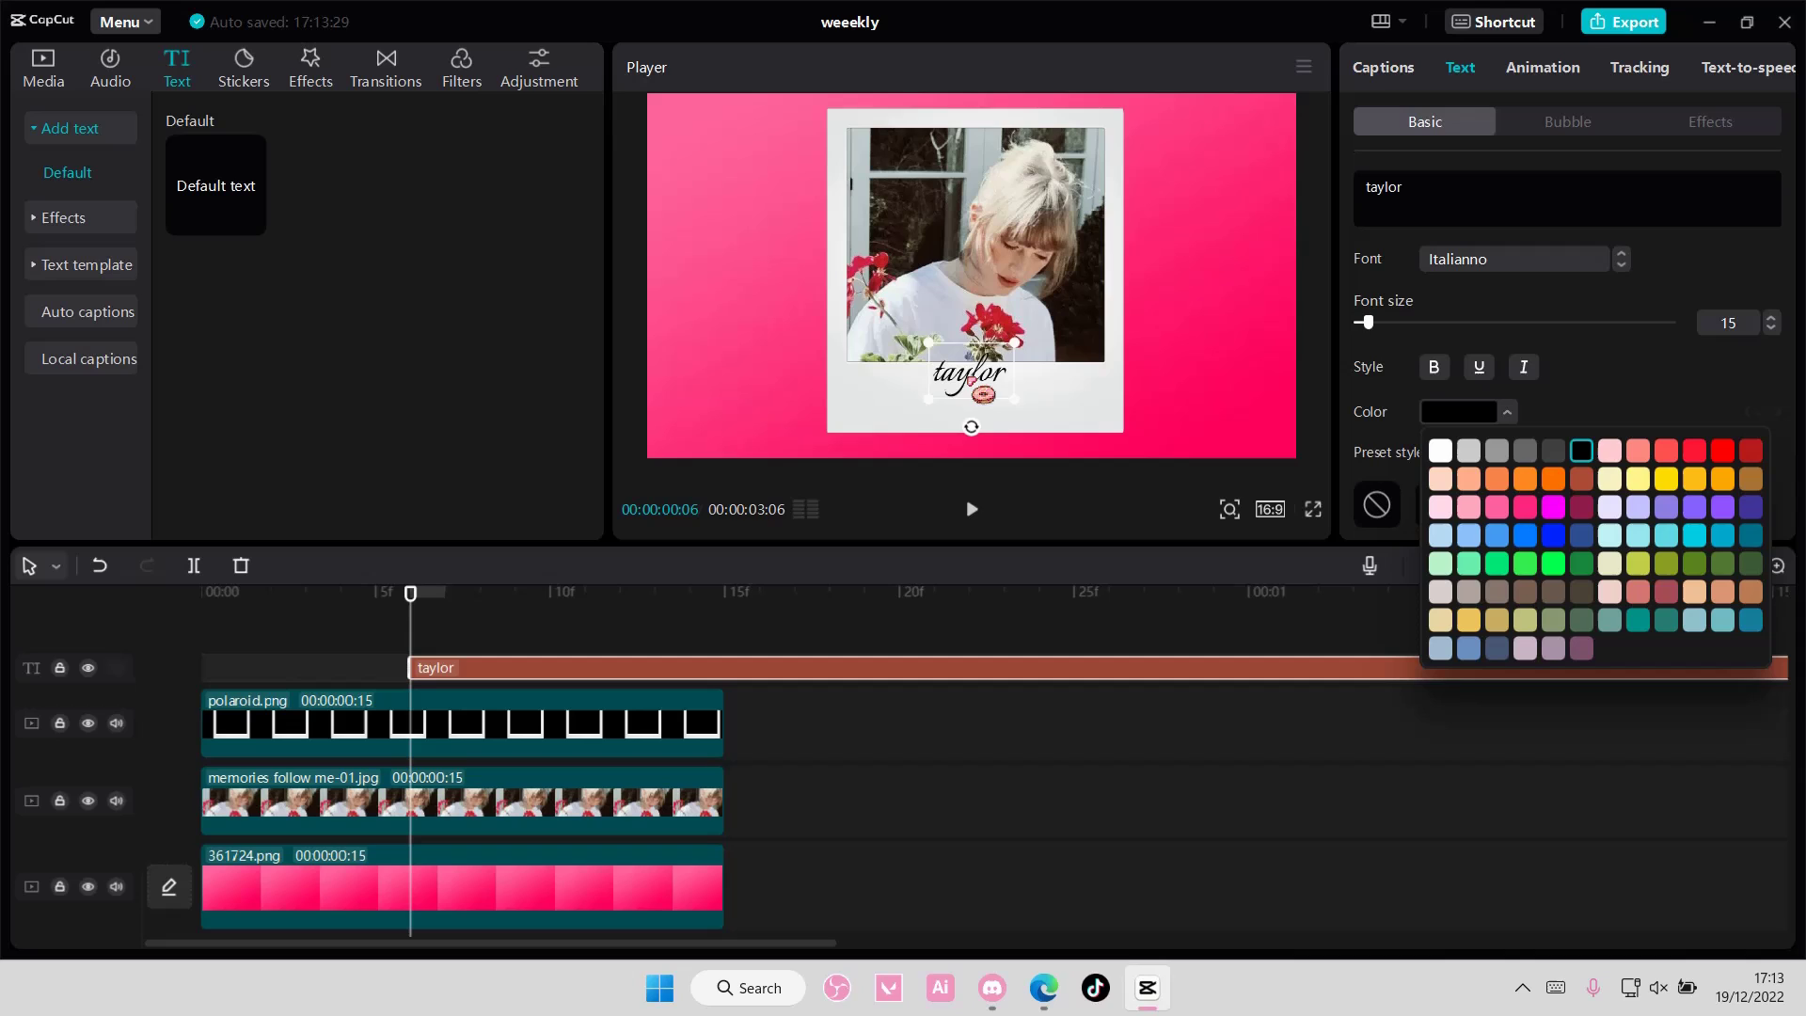
- Try the Lipstick Rage and Zighead fonts and shift the caption slightly right
click(1513, 263)
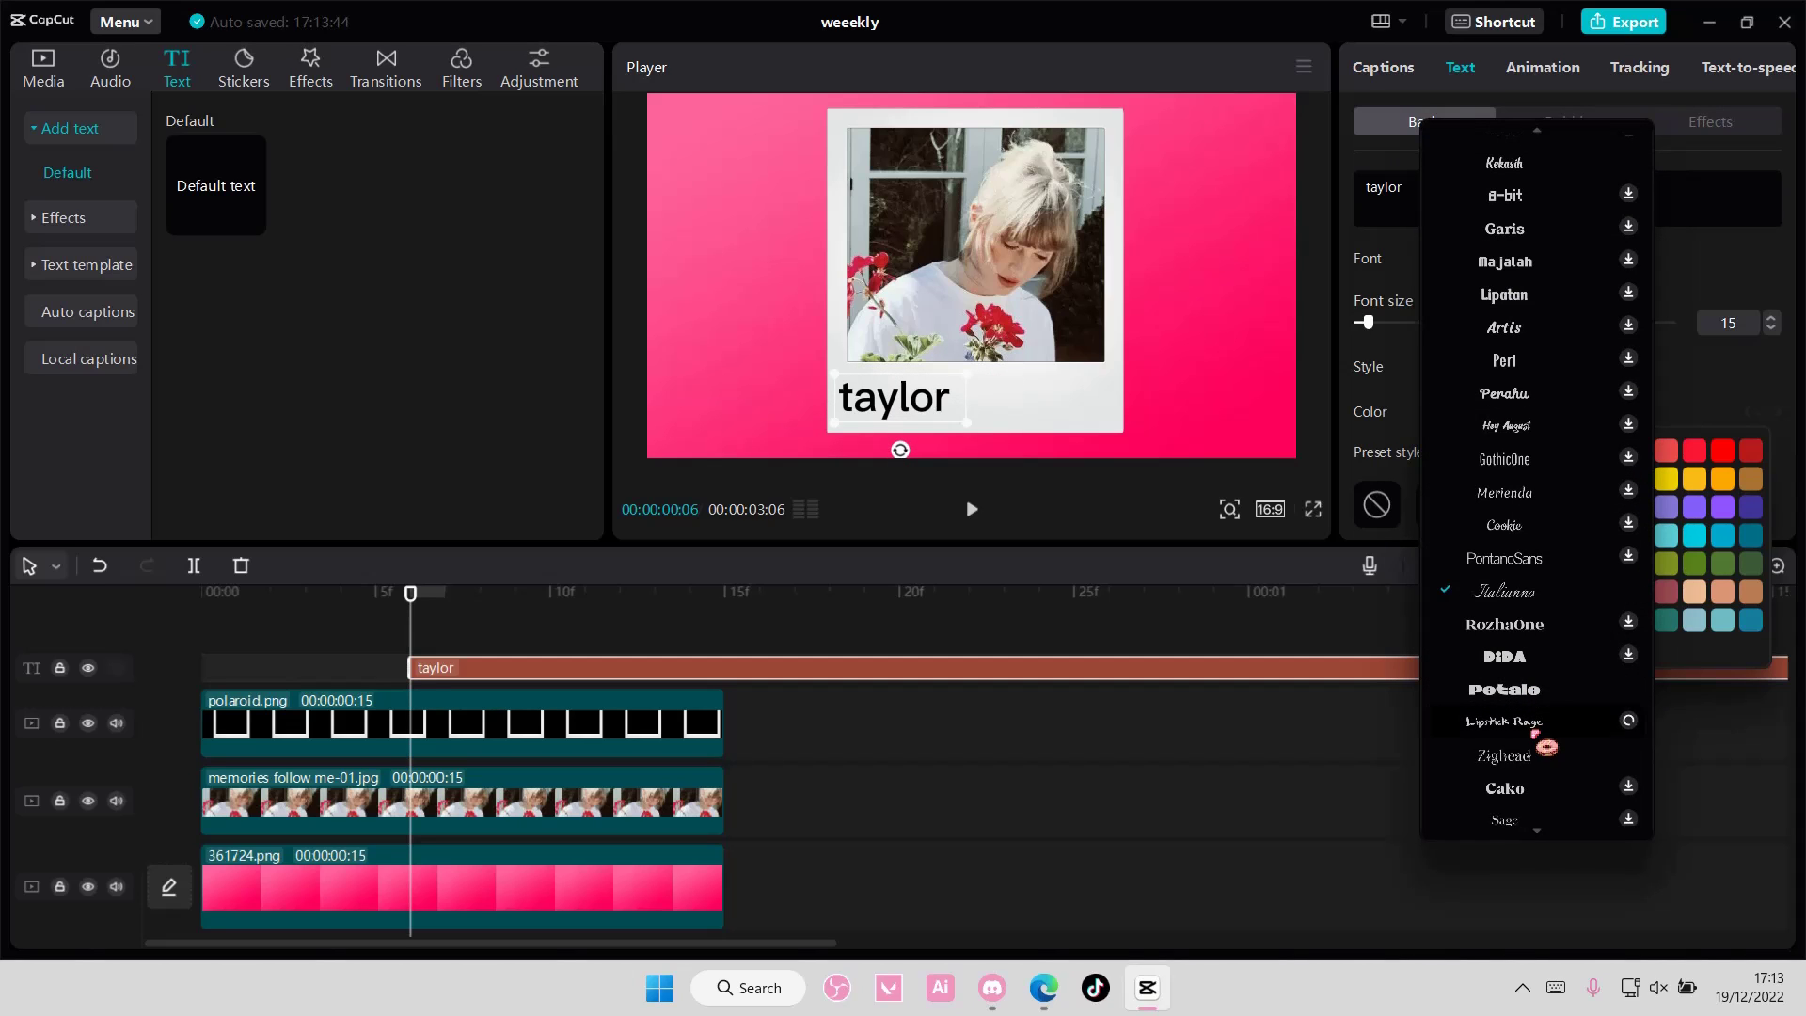
click(1532, 725)
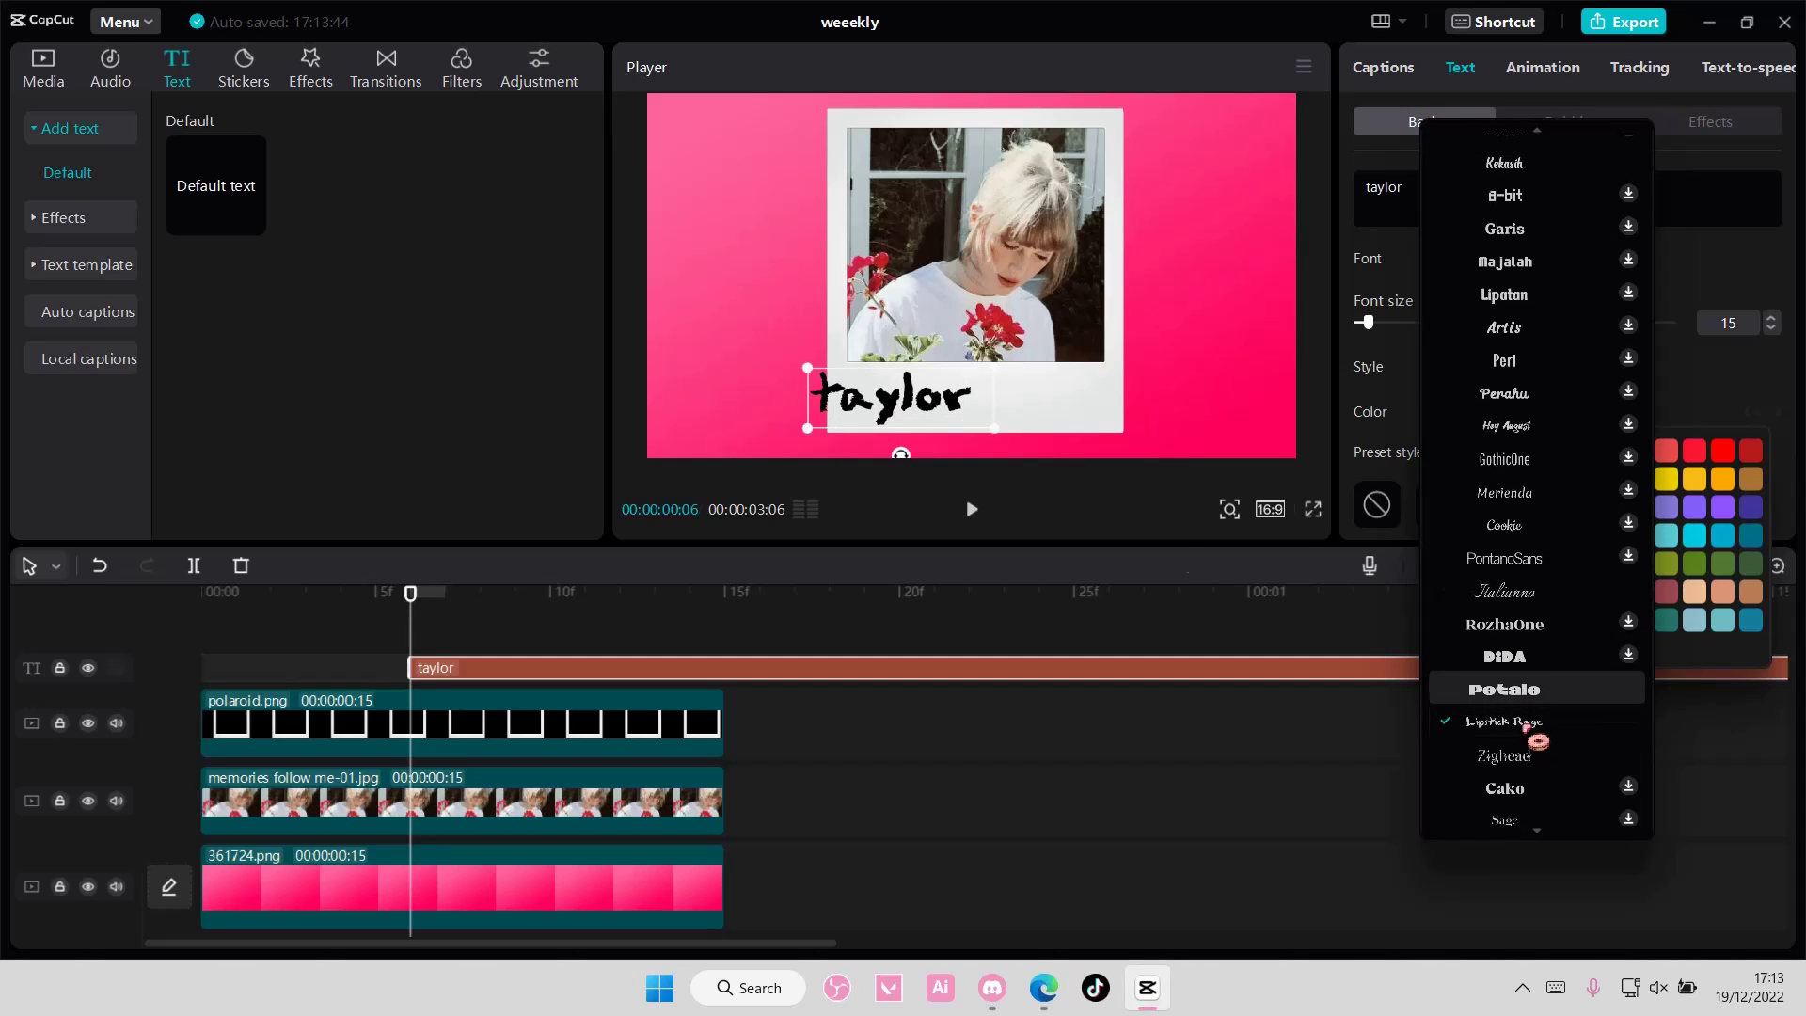
click(1579, 769)
mouse_move(933, 418)
mouse_down()
mouse_move(988, 423)
mouse_move(960, 416)
mouse_up()
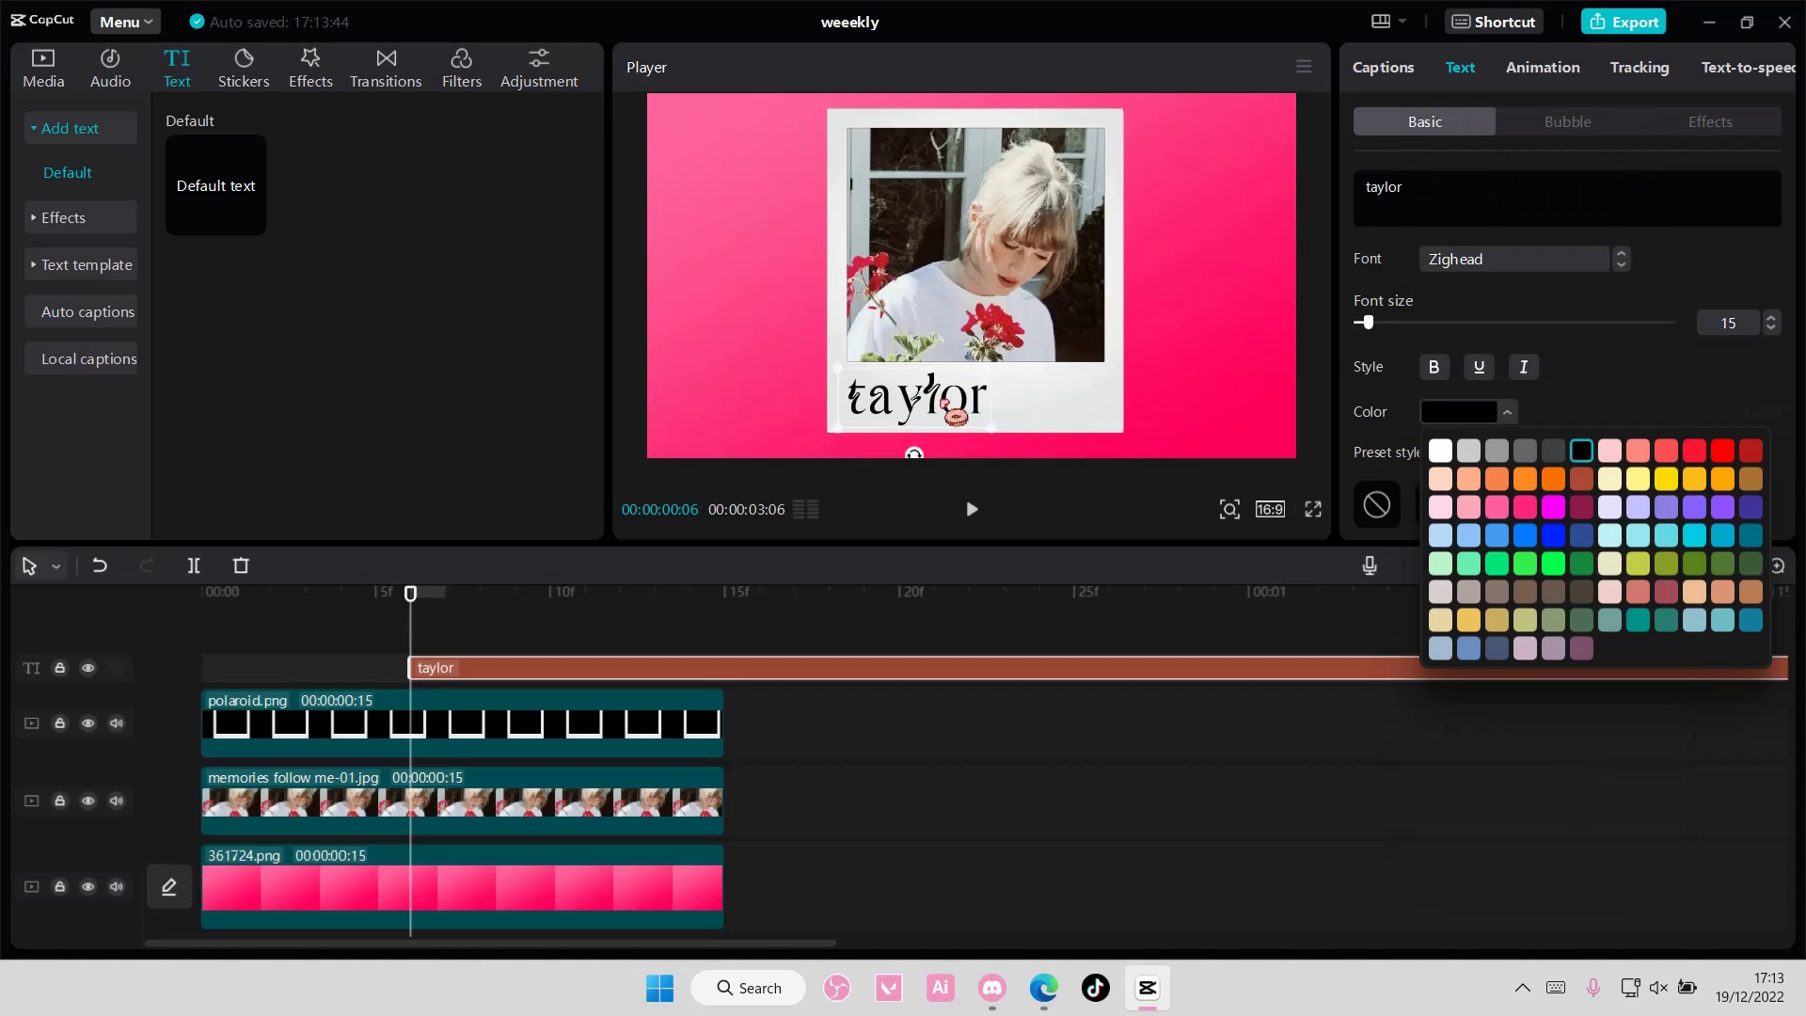
- Apply the Analogue-Italic font, replace 'taylor' with 'swift', and nudge it left
click(1519, 266)
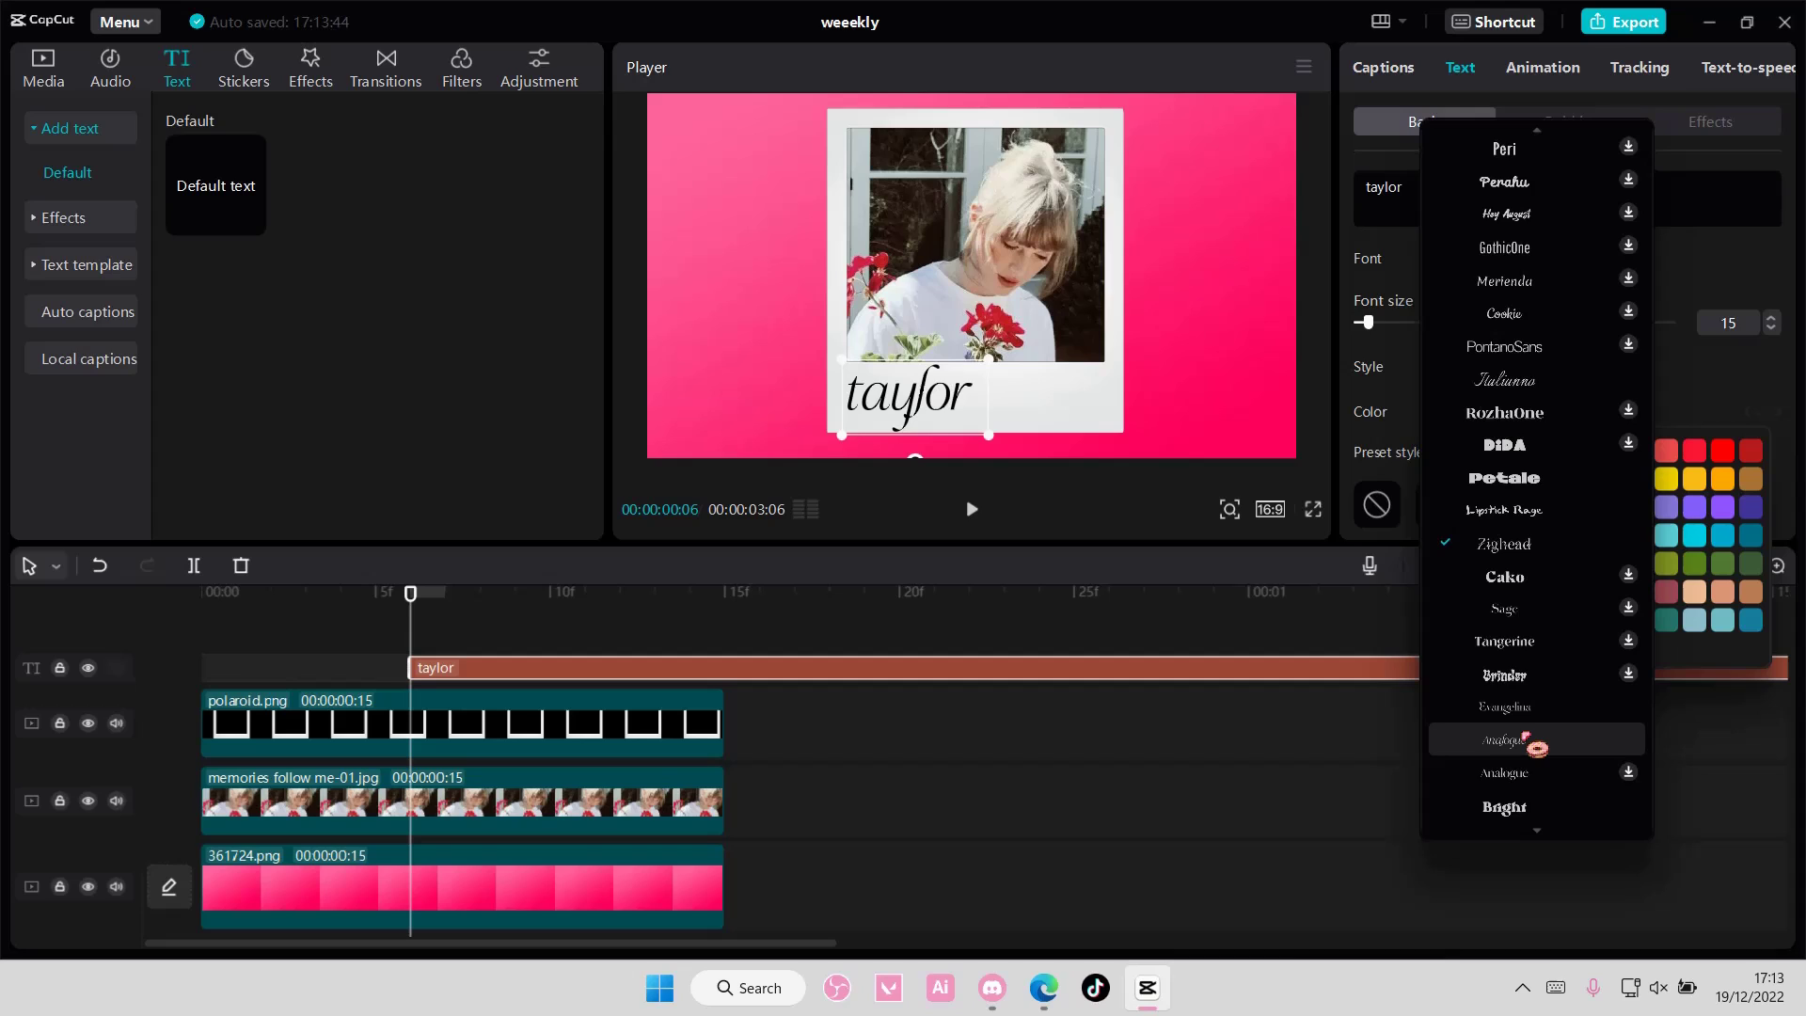
click(1527, 738)
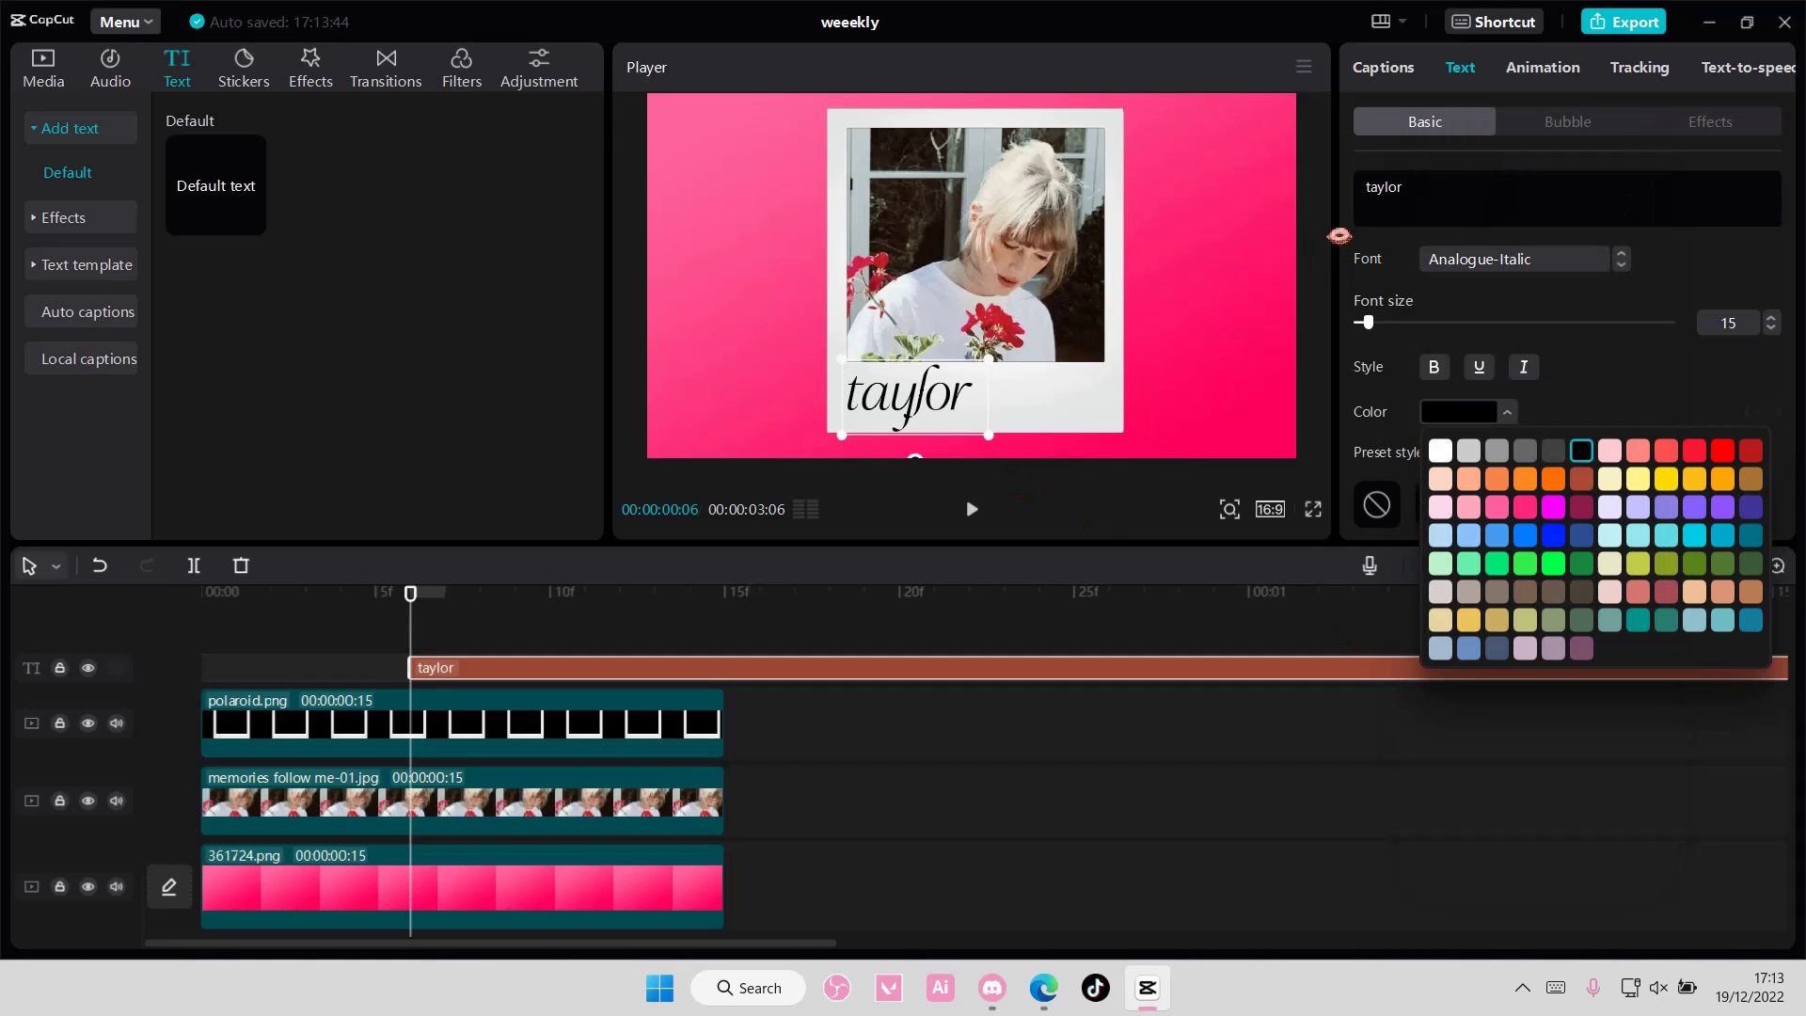
drag(1465, 195, 1280, 206)
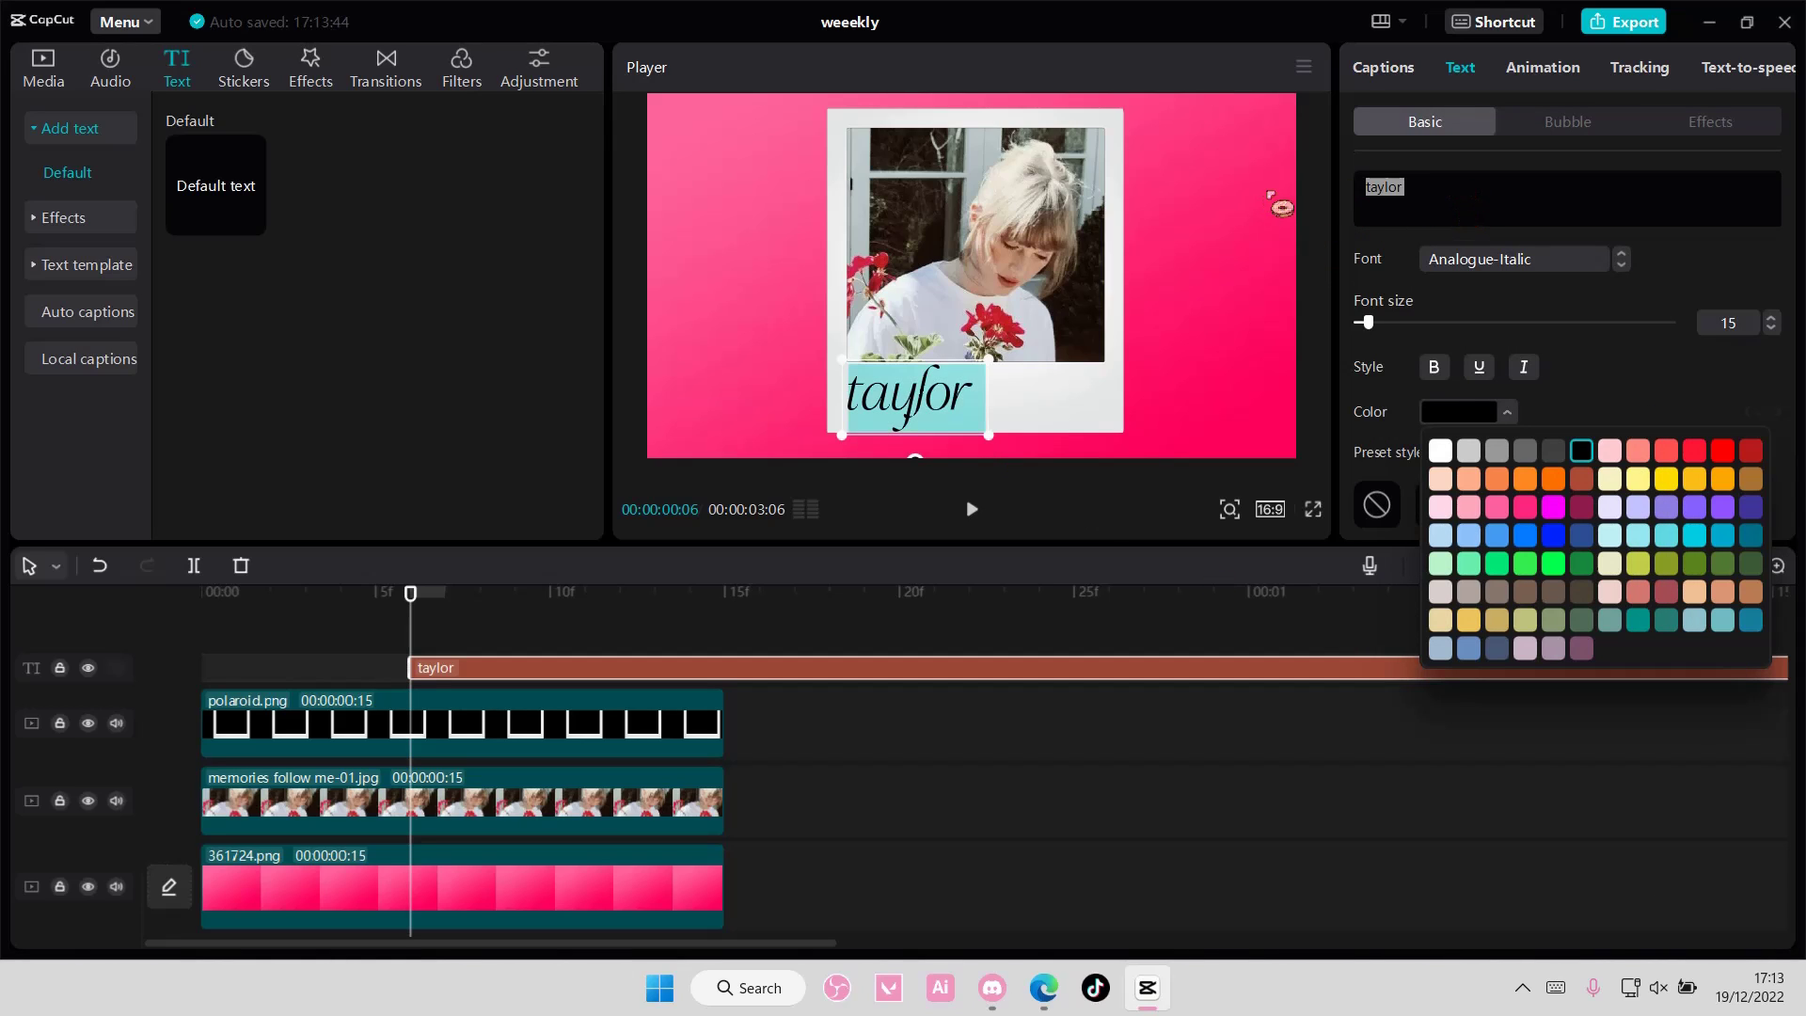
text(swift)
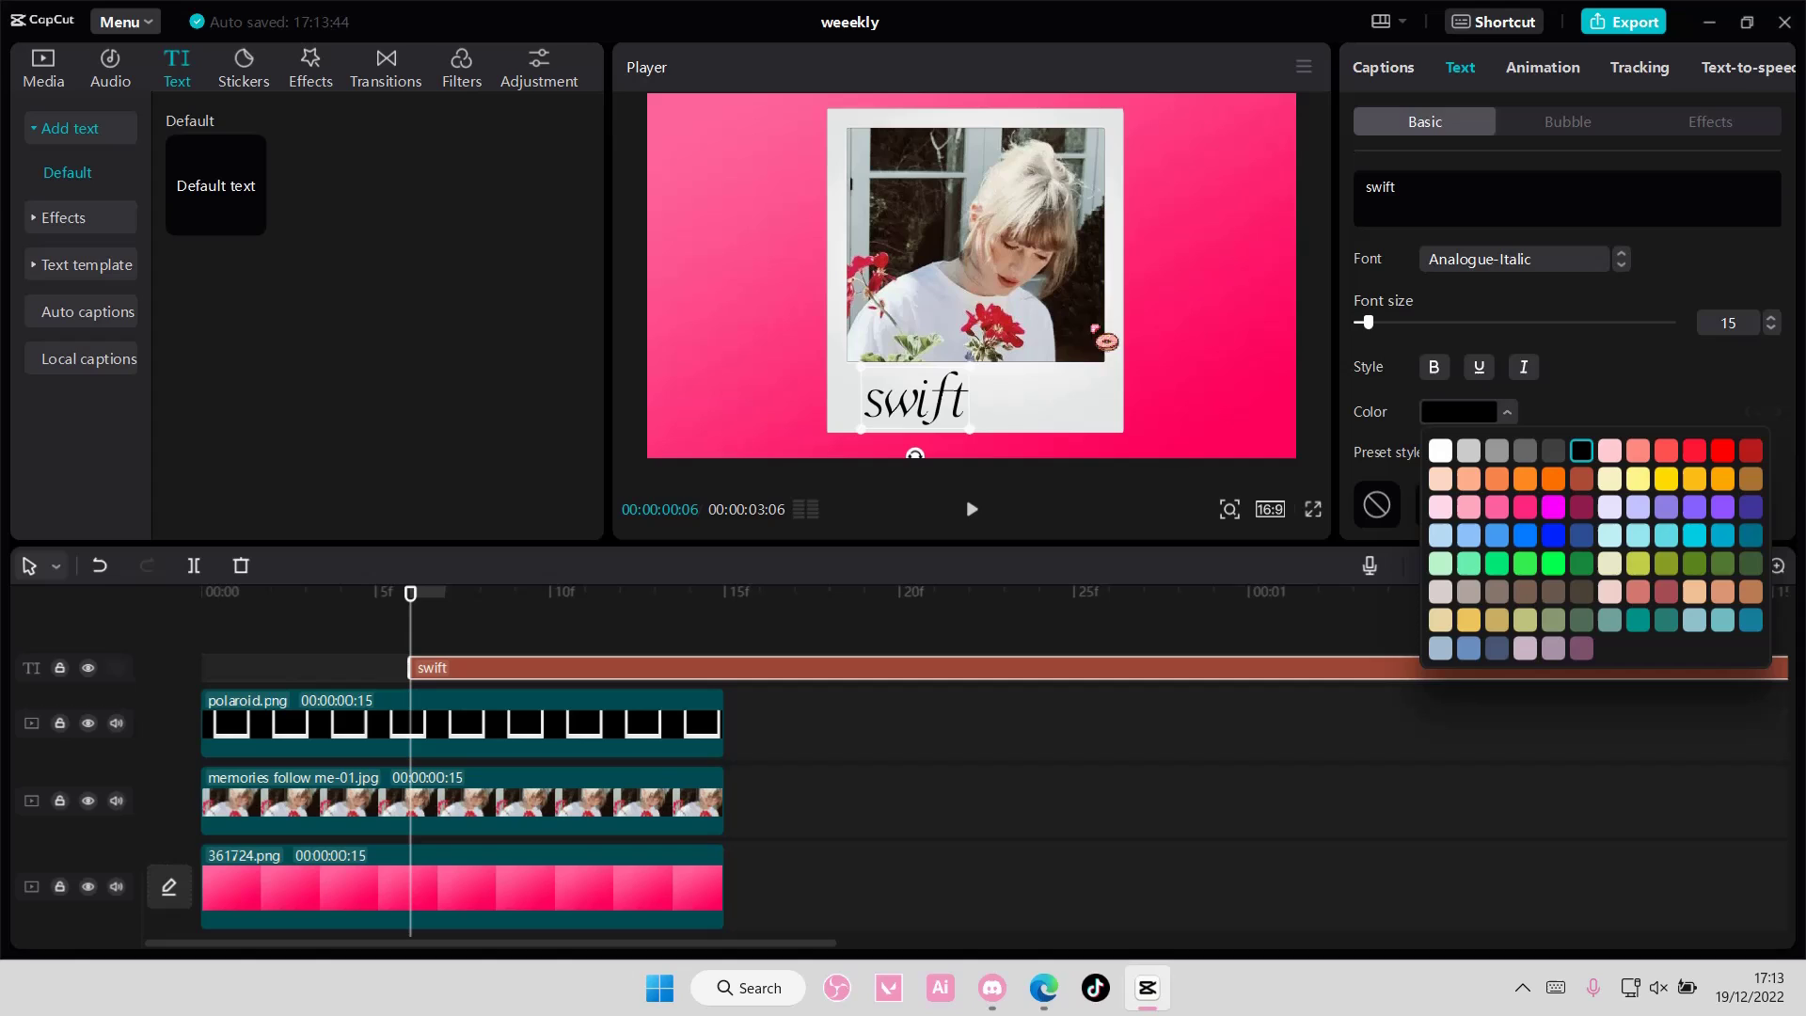
drag(916, 398, 892, 393)
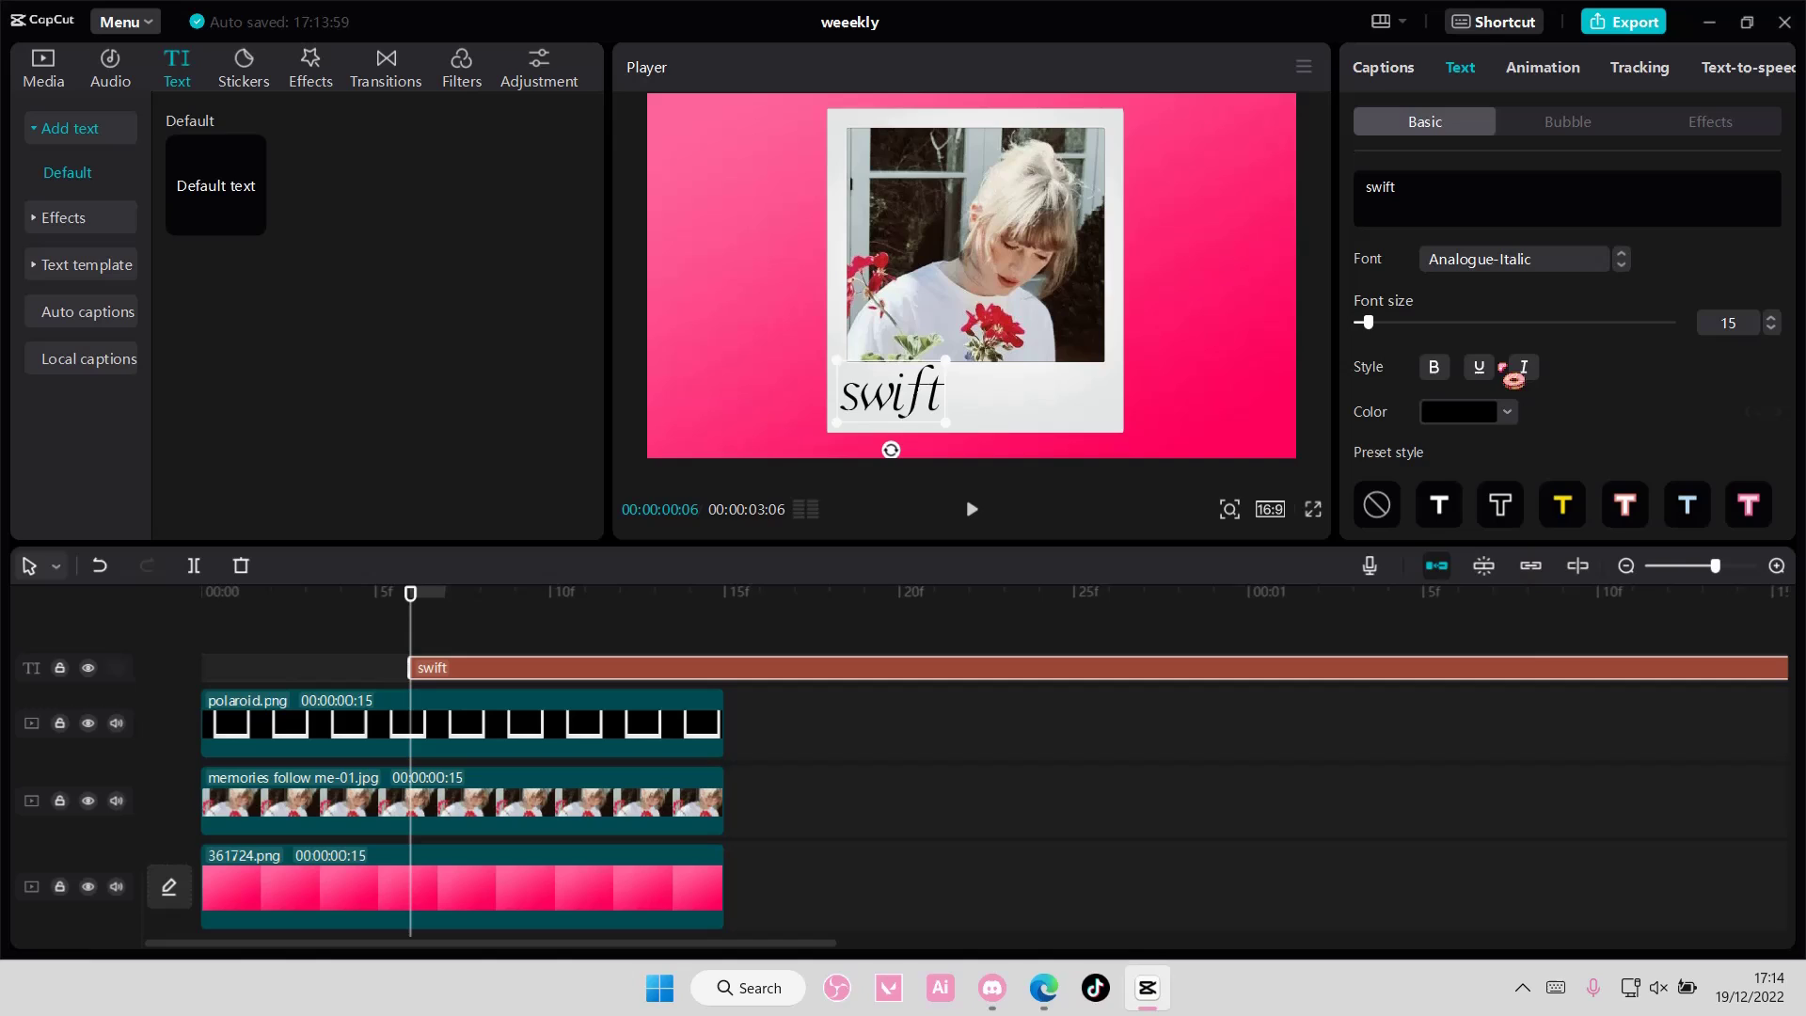
- Try mauve, then set the caption colour to red
click(1507, 410)
click(1584, 653)
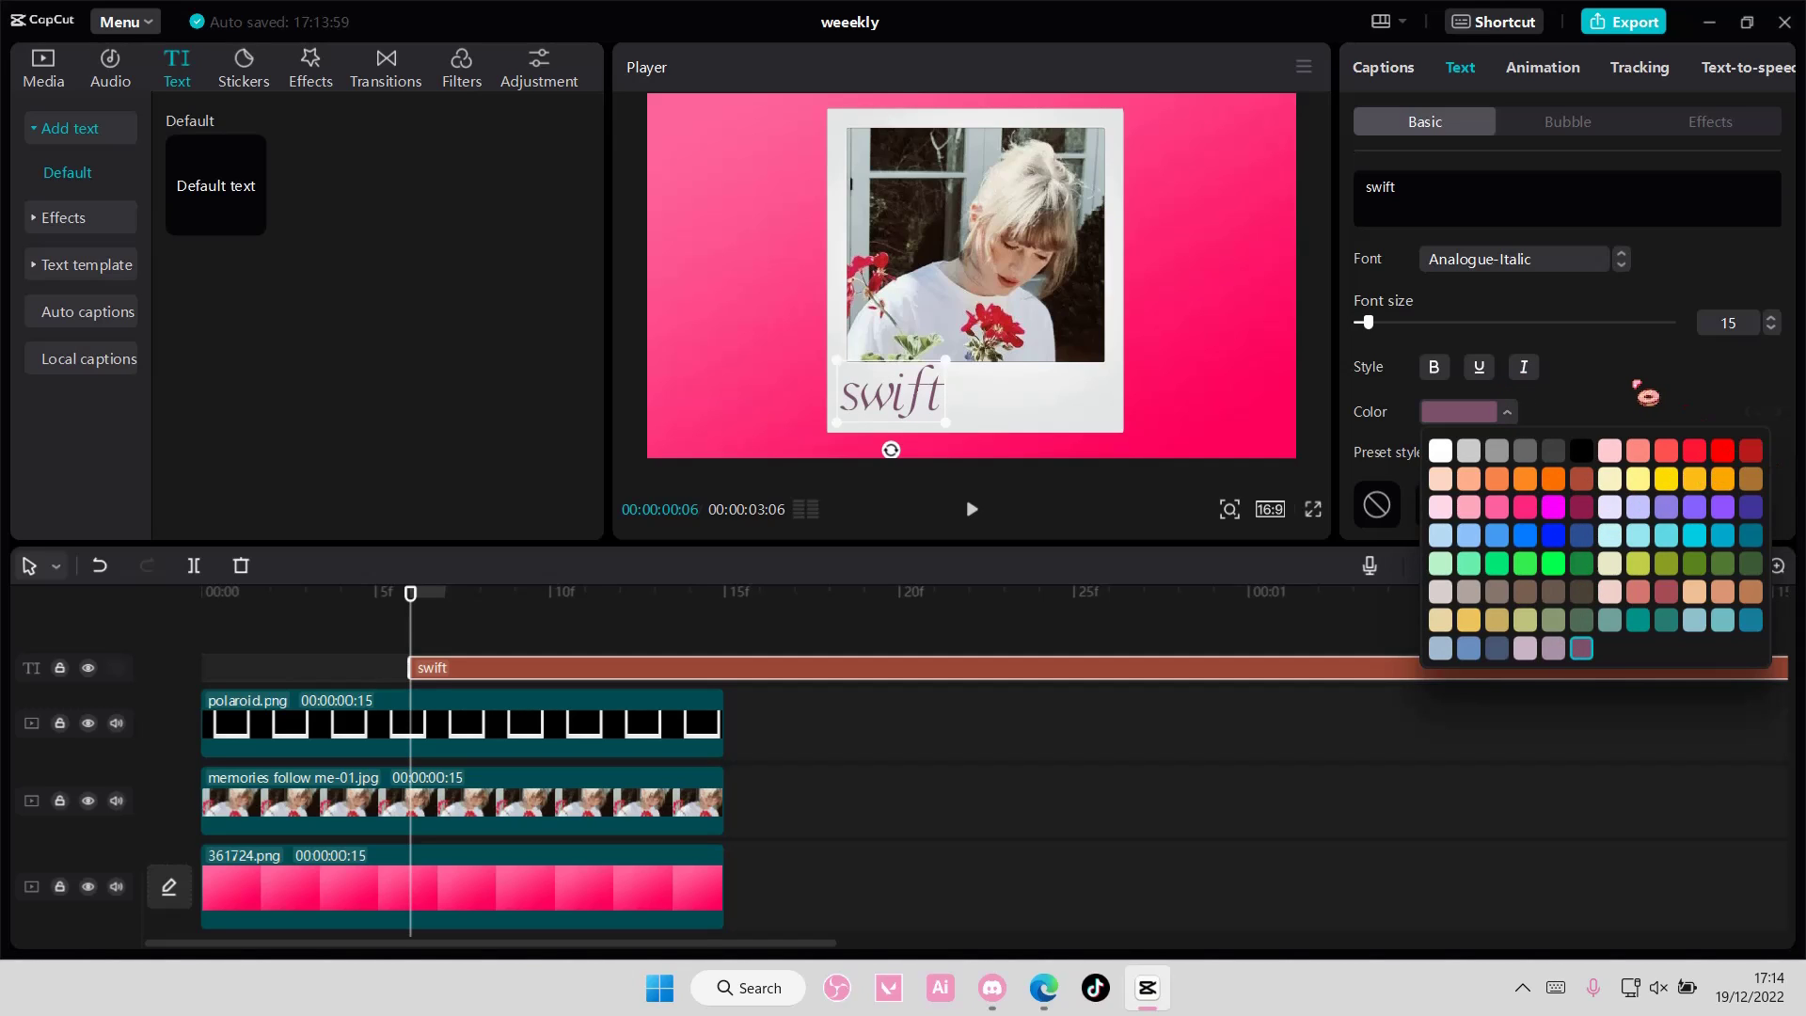
click(1646, 394)
click(1505, 414)
click(1752, 453)
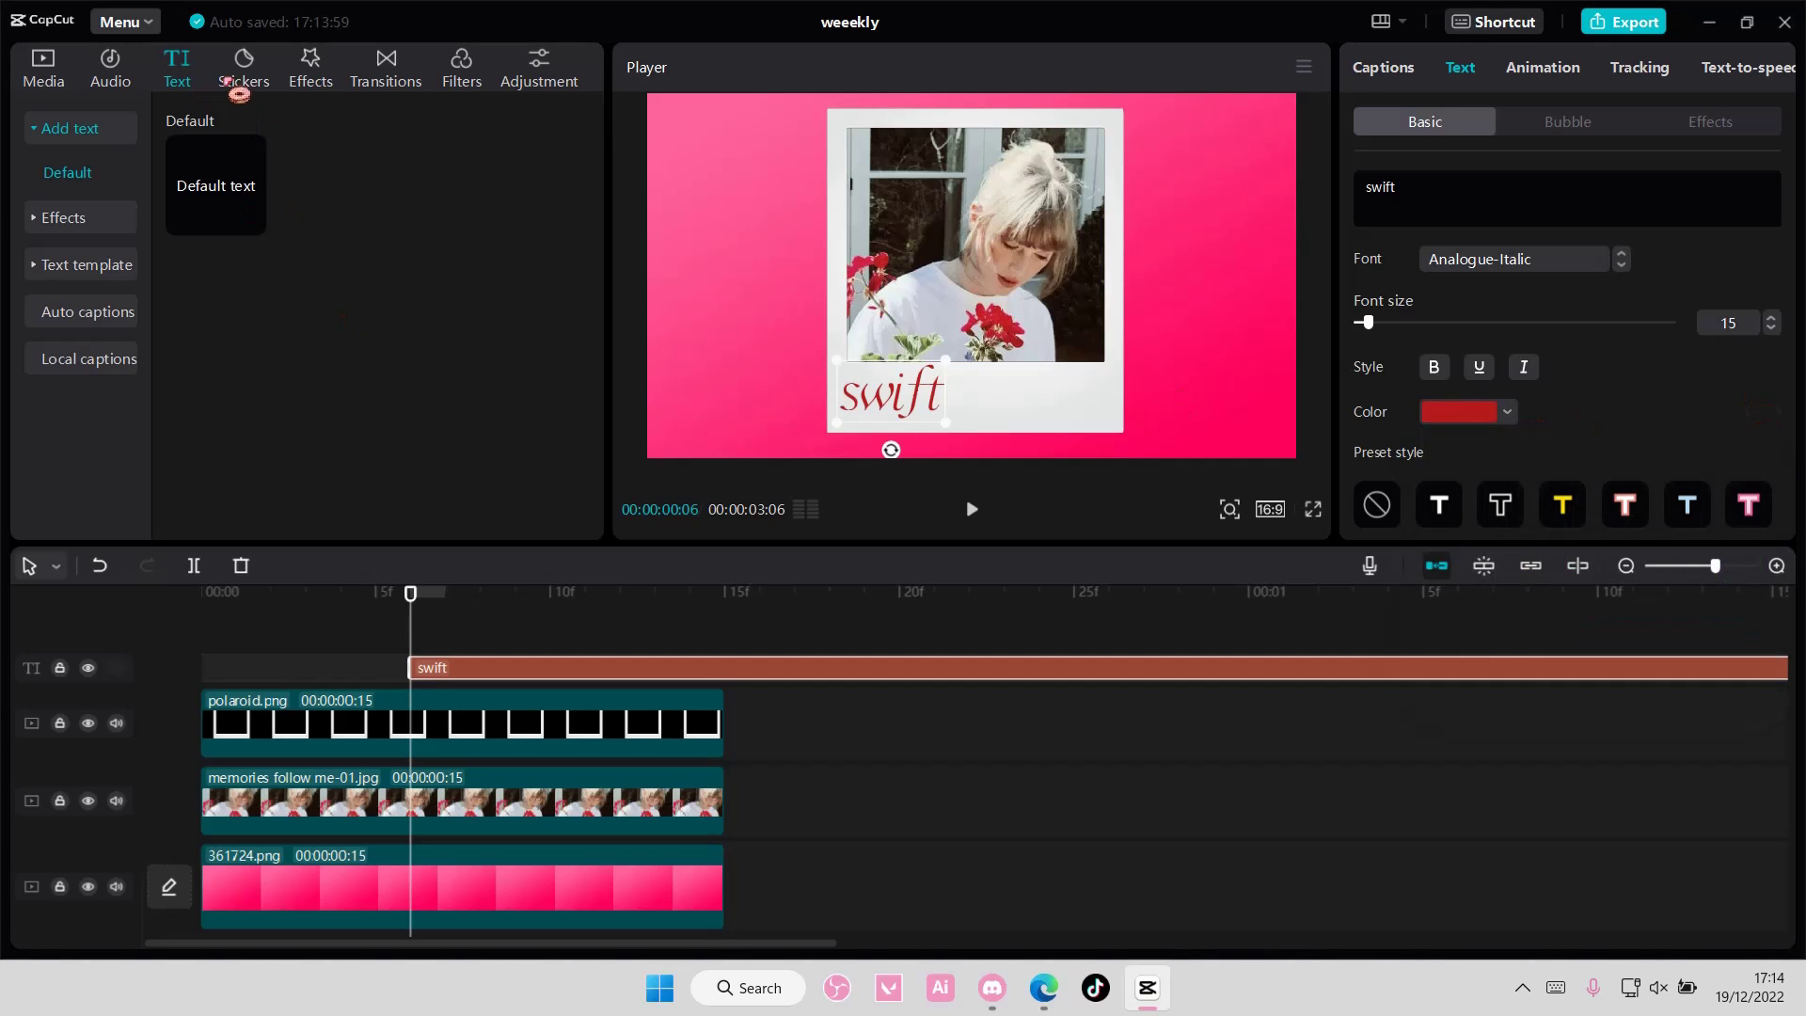
- Start the swift text clip at the beginning and cut it off at the images' end
click(241, 78)
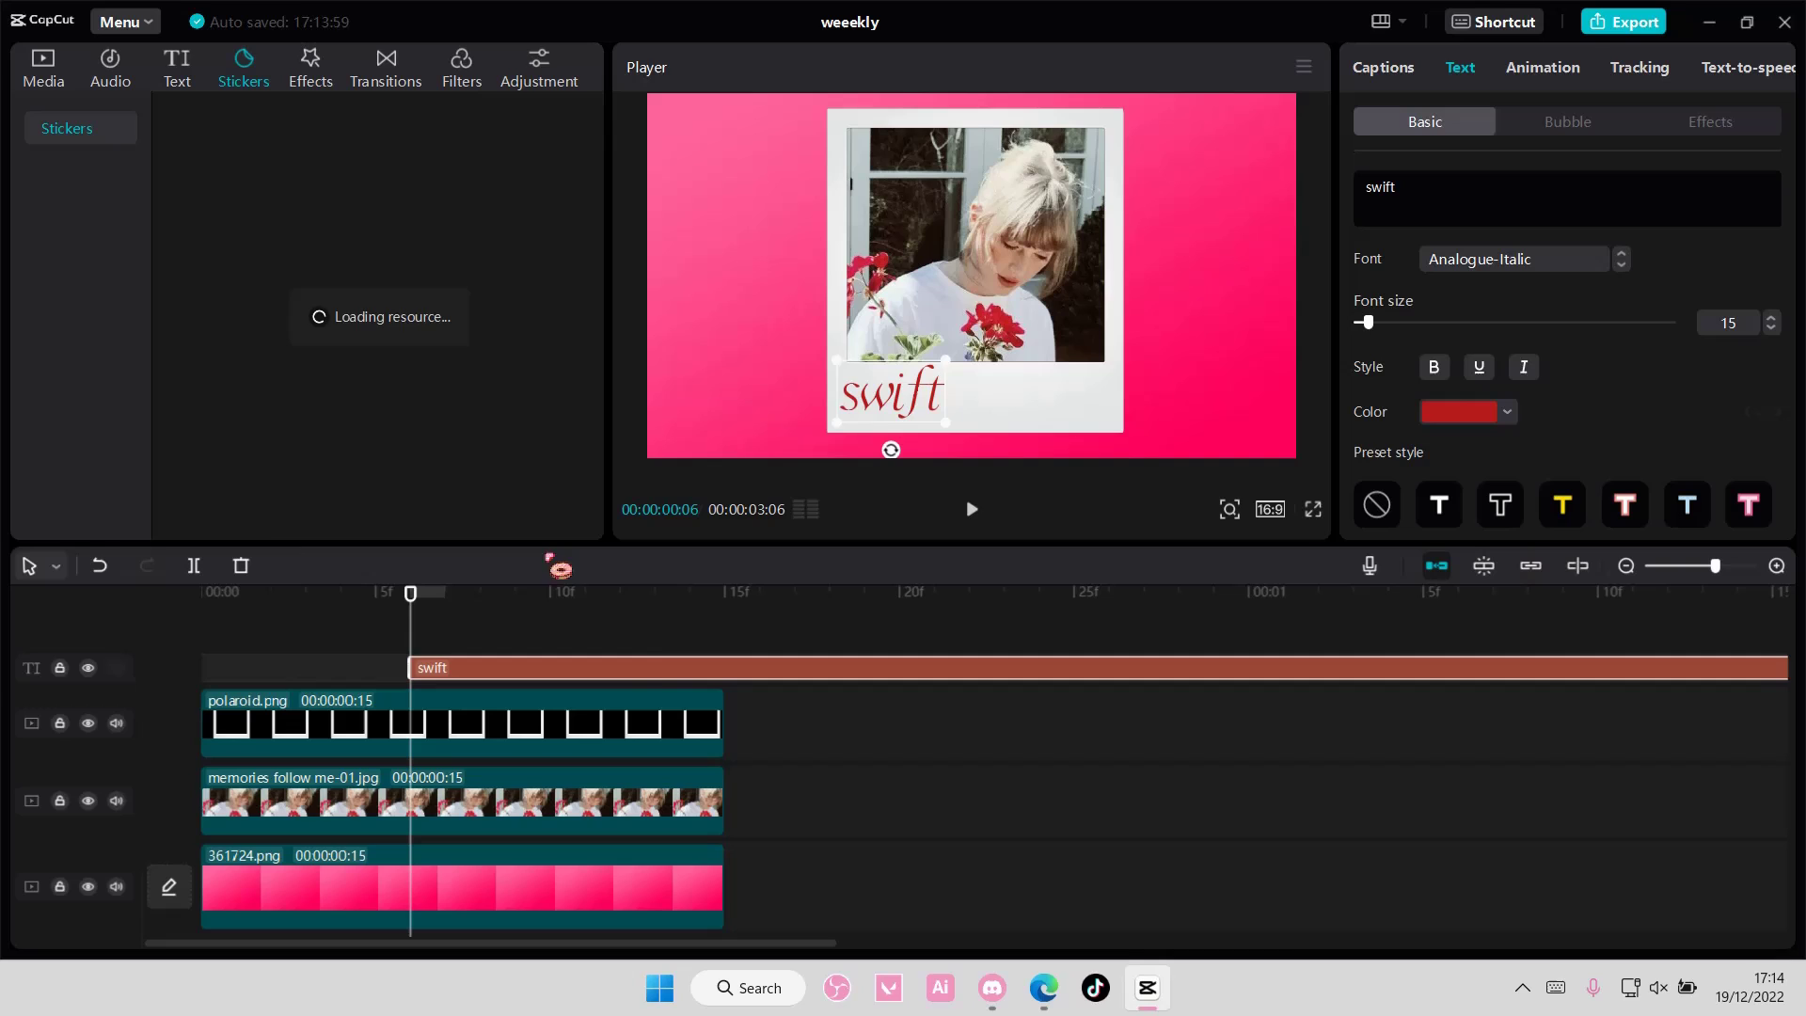
drag(604, 669, 374, 687)
drag(435, 596, 745, 657)
click(193, 565)
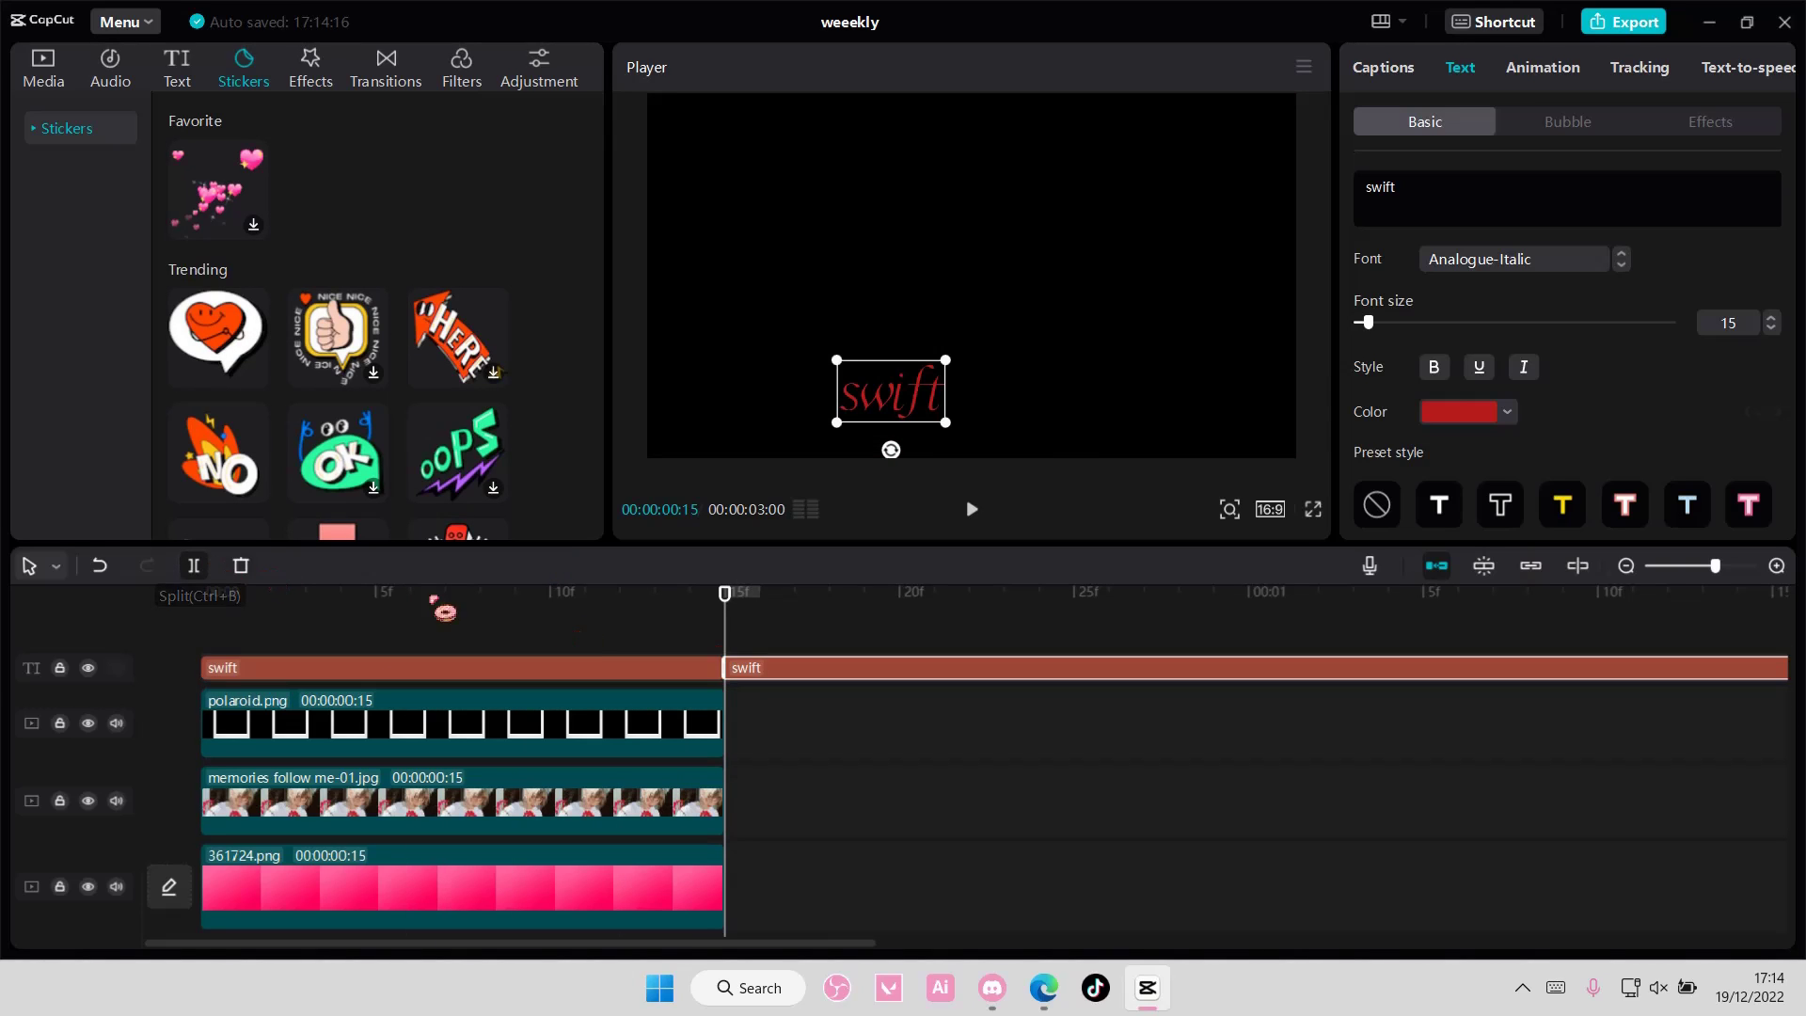
key(Delete)
drag(725, 592, 586, 594)
click(567, 628)
scroll(339, 353, down, 5)
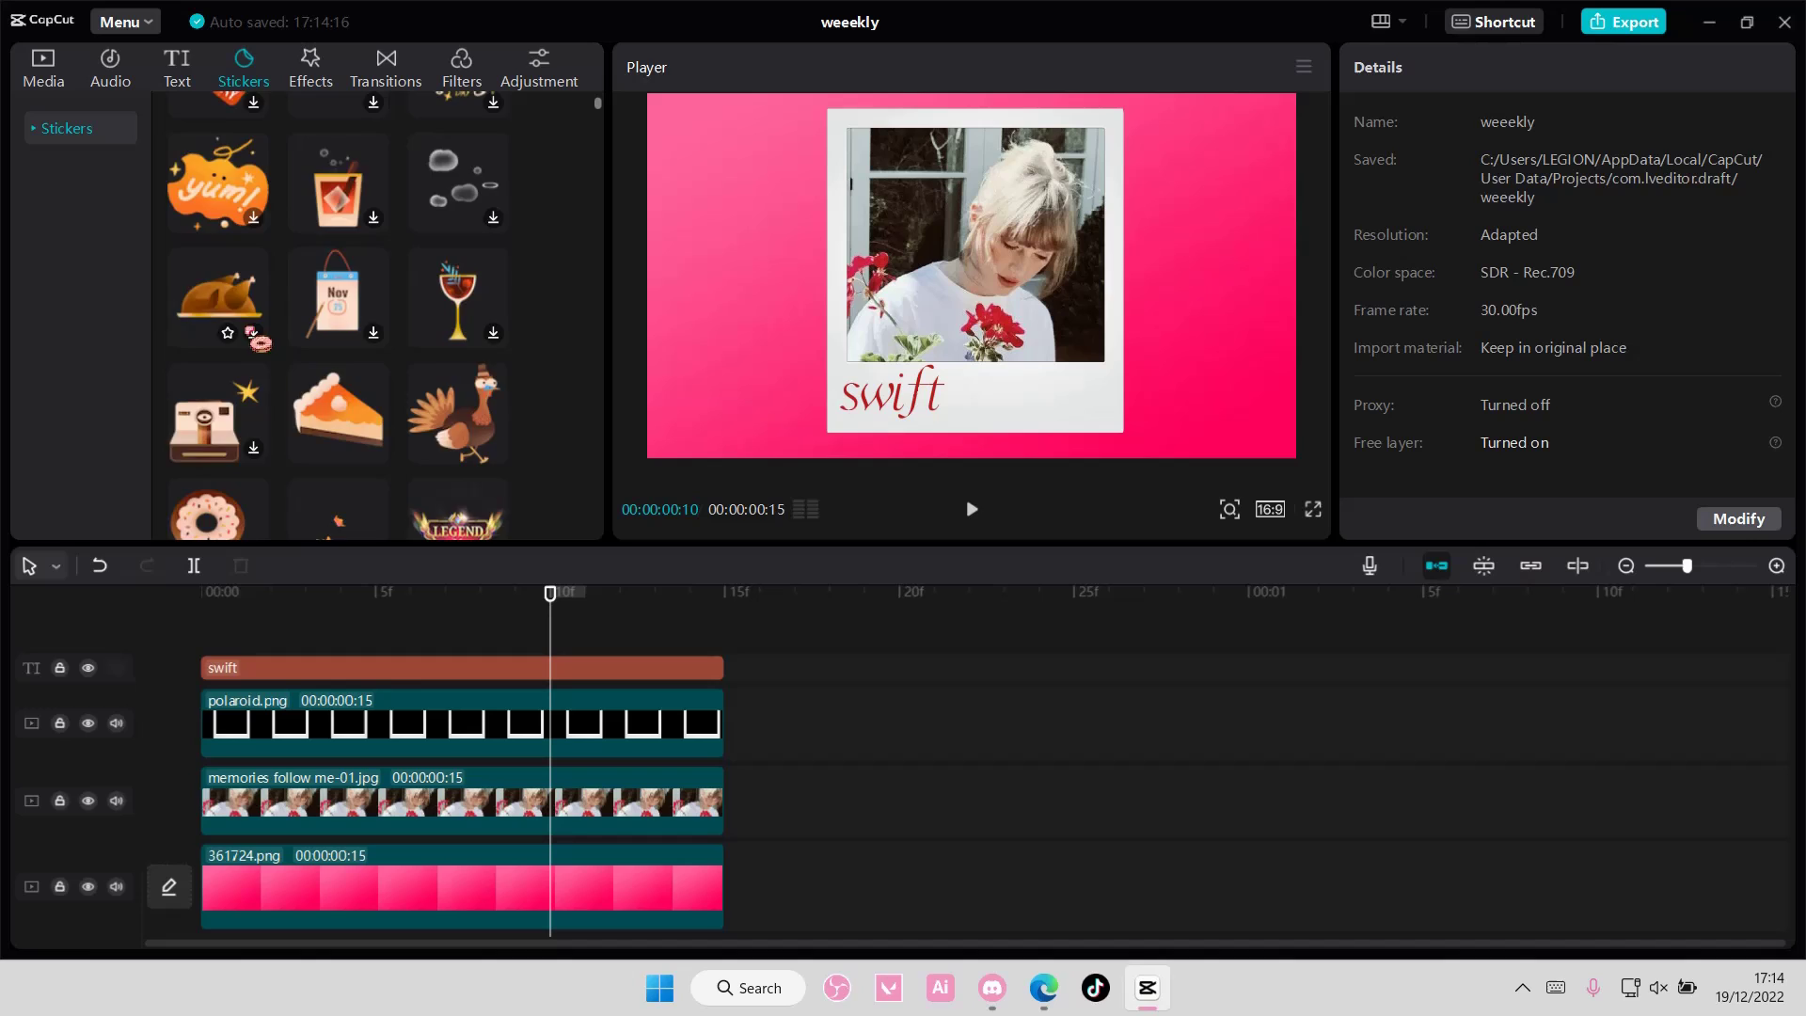
- Browse the Mood and Sketch sticker categories, then show the Retro collection
click(108, 330)
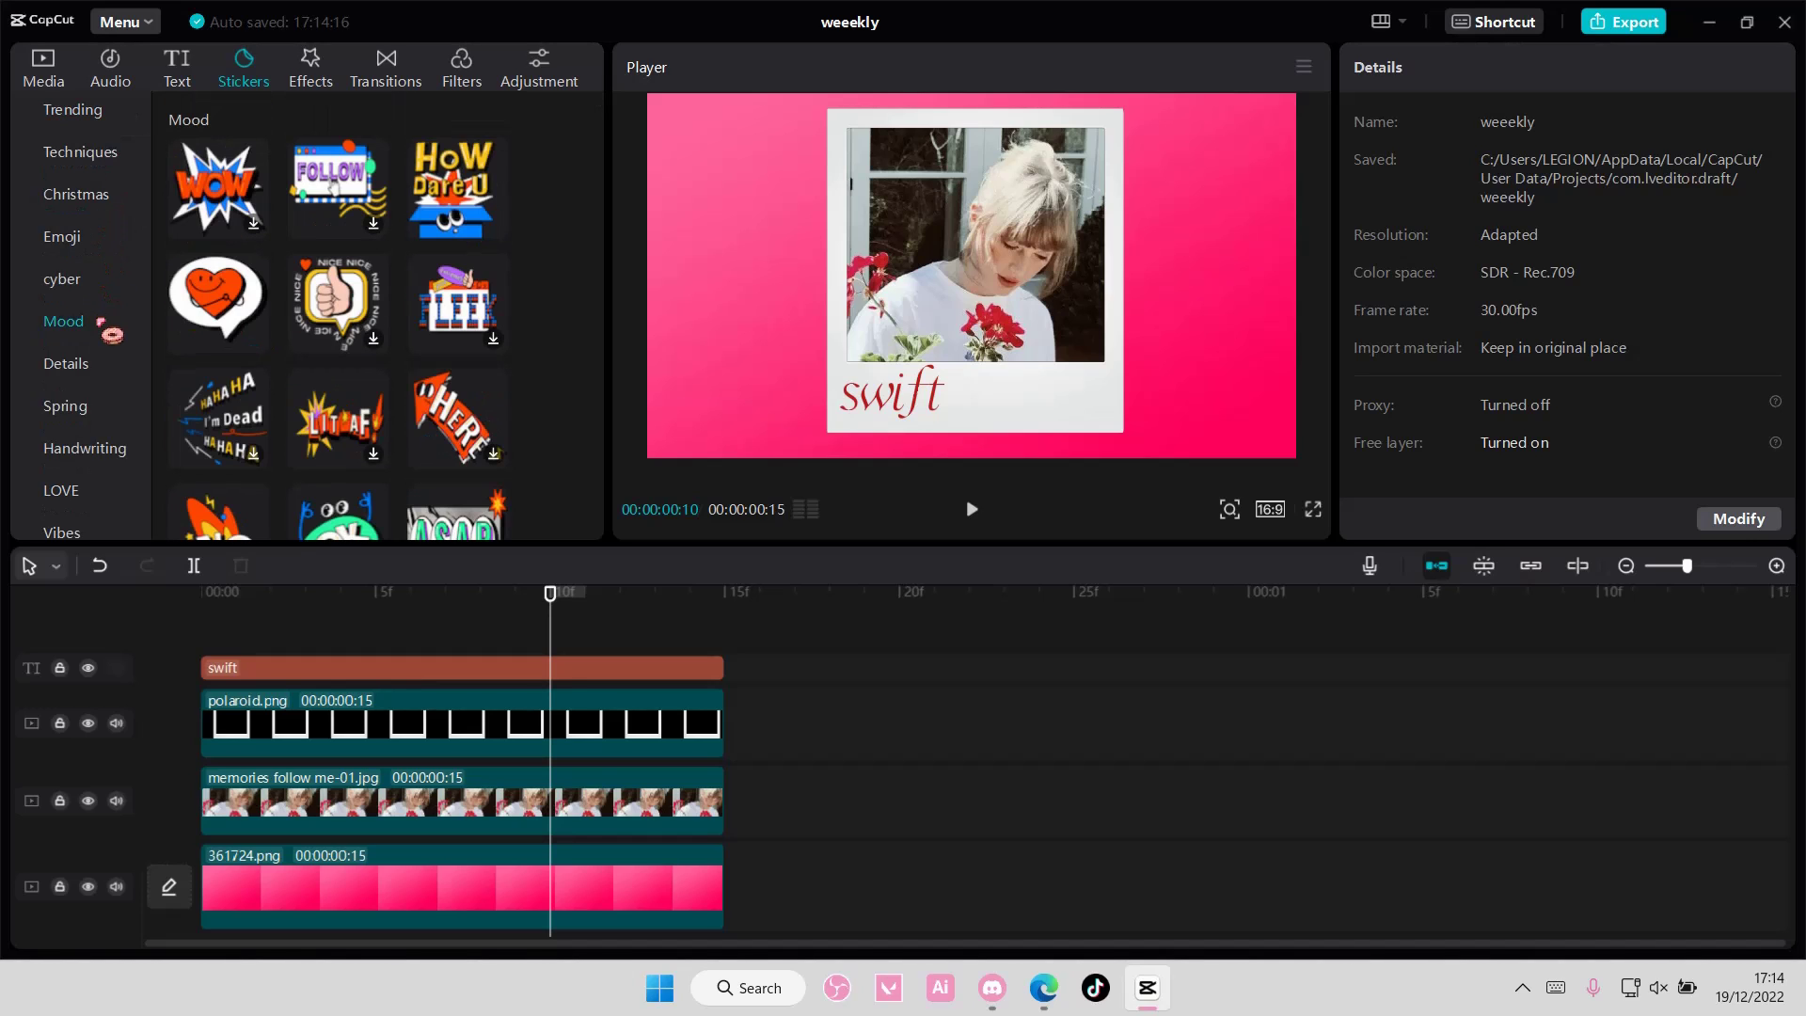
scroll(109, 333, down, 3)
click(110, 348)
scroll(103, 389, down, 3)
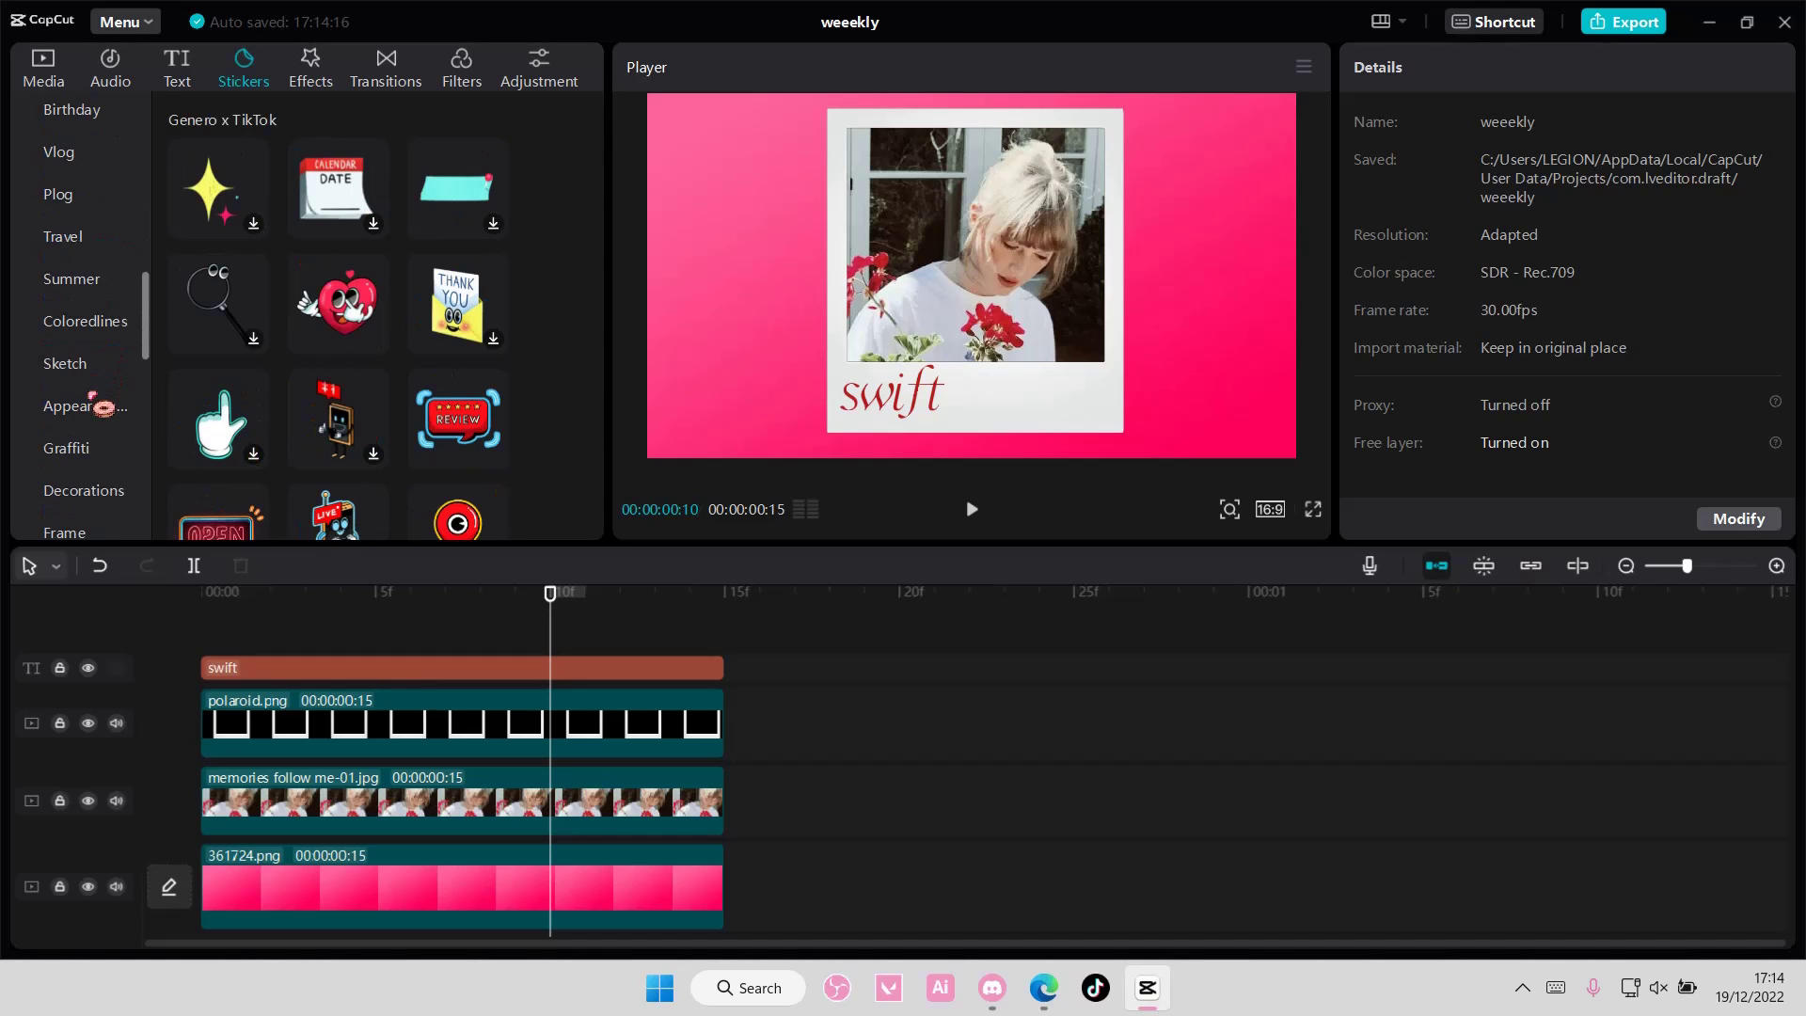
click(131, 366)
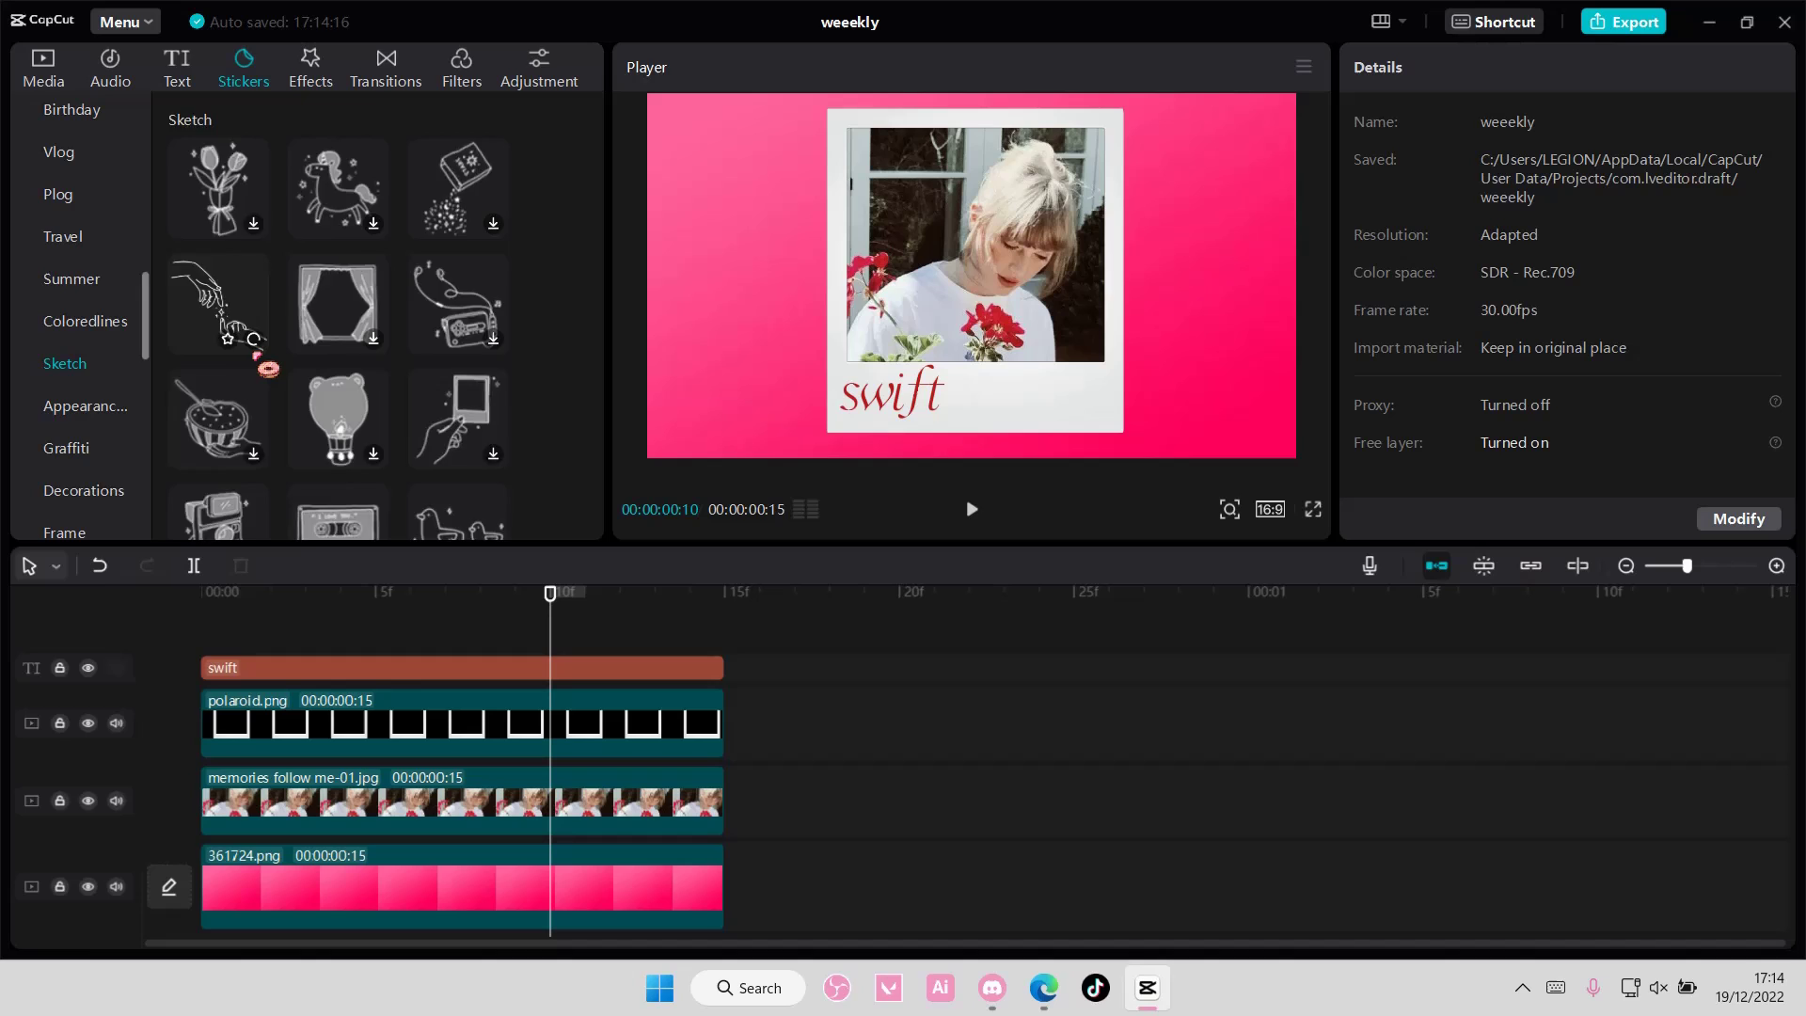
scroll(262, 362, down, 3)
scroll(106, 368, down, 3)
scroll(106, 369, down, 5)
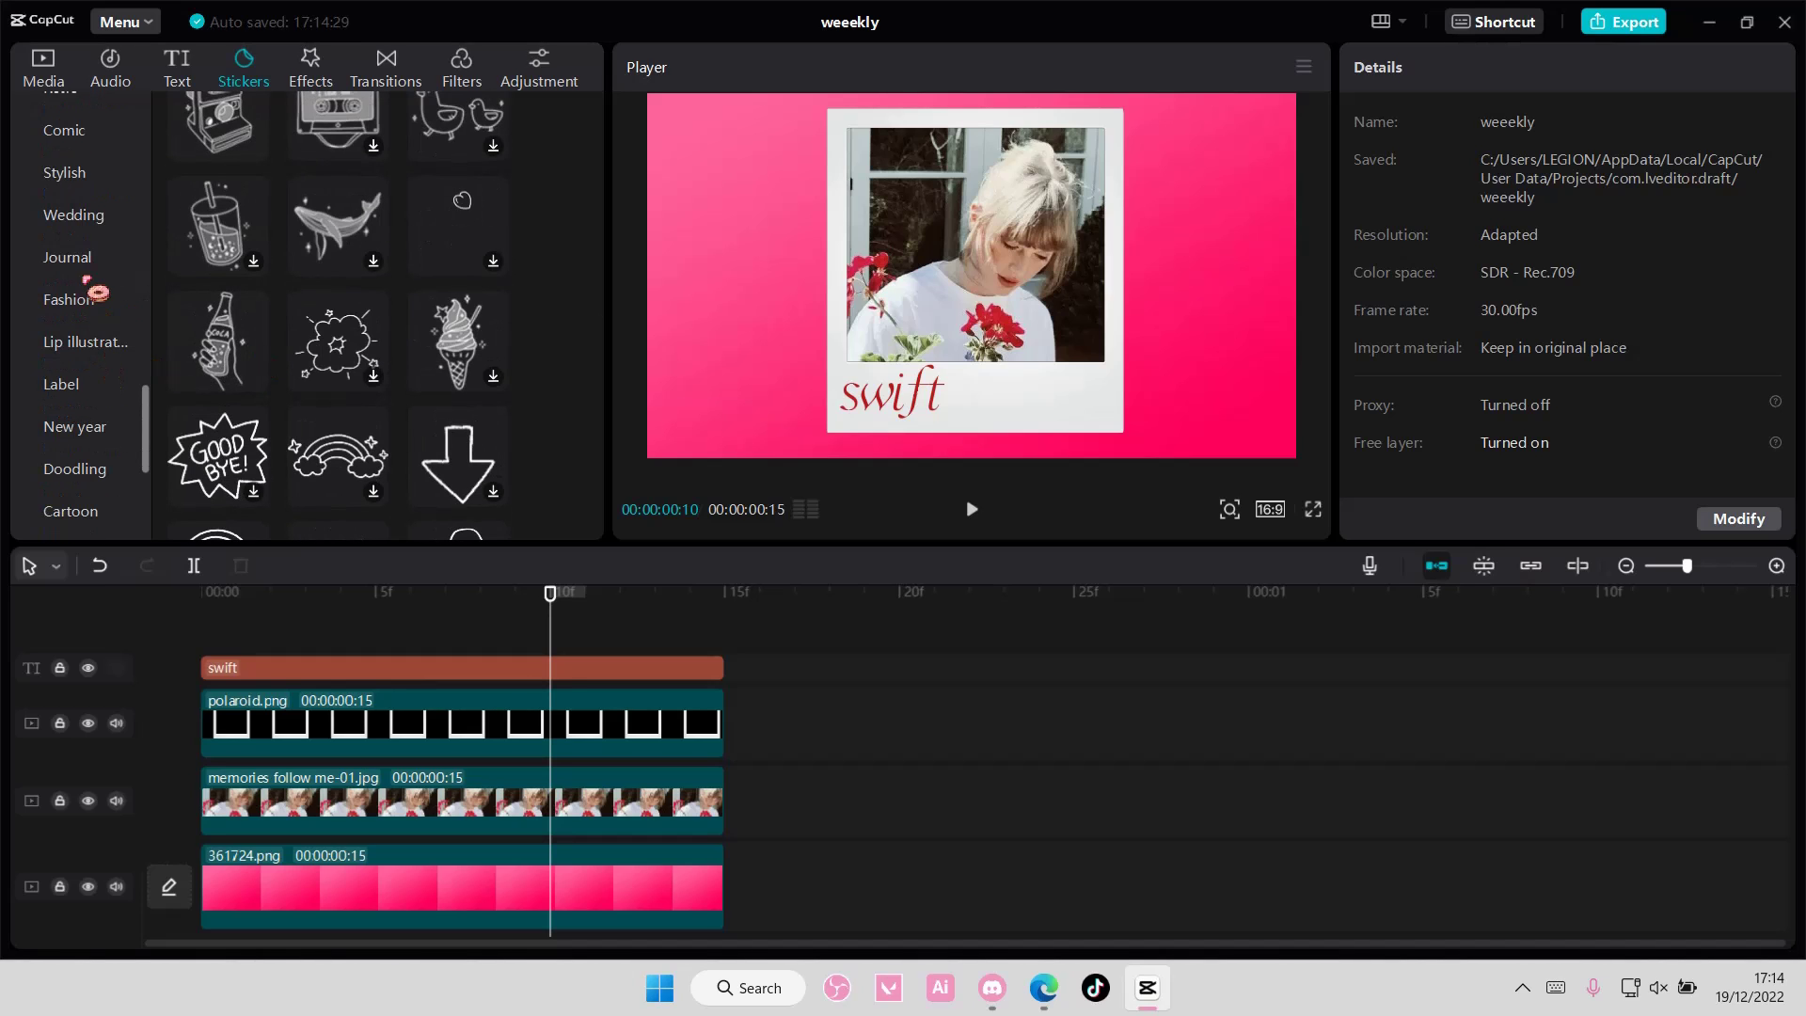
scroll(86, 302, up, 2)
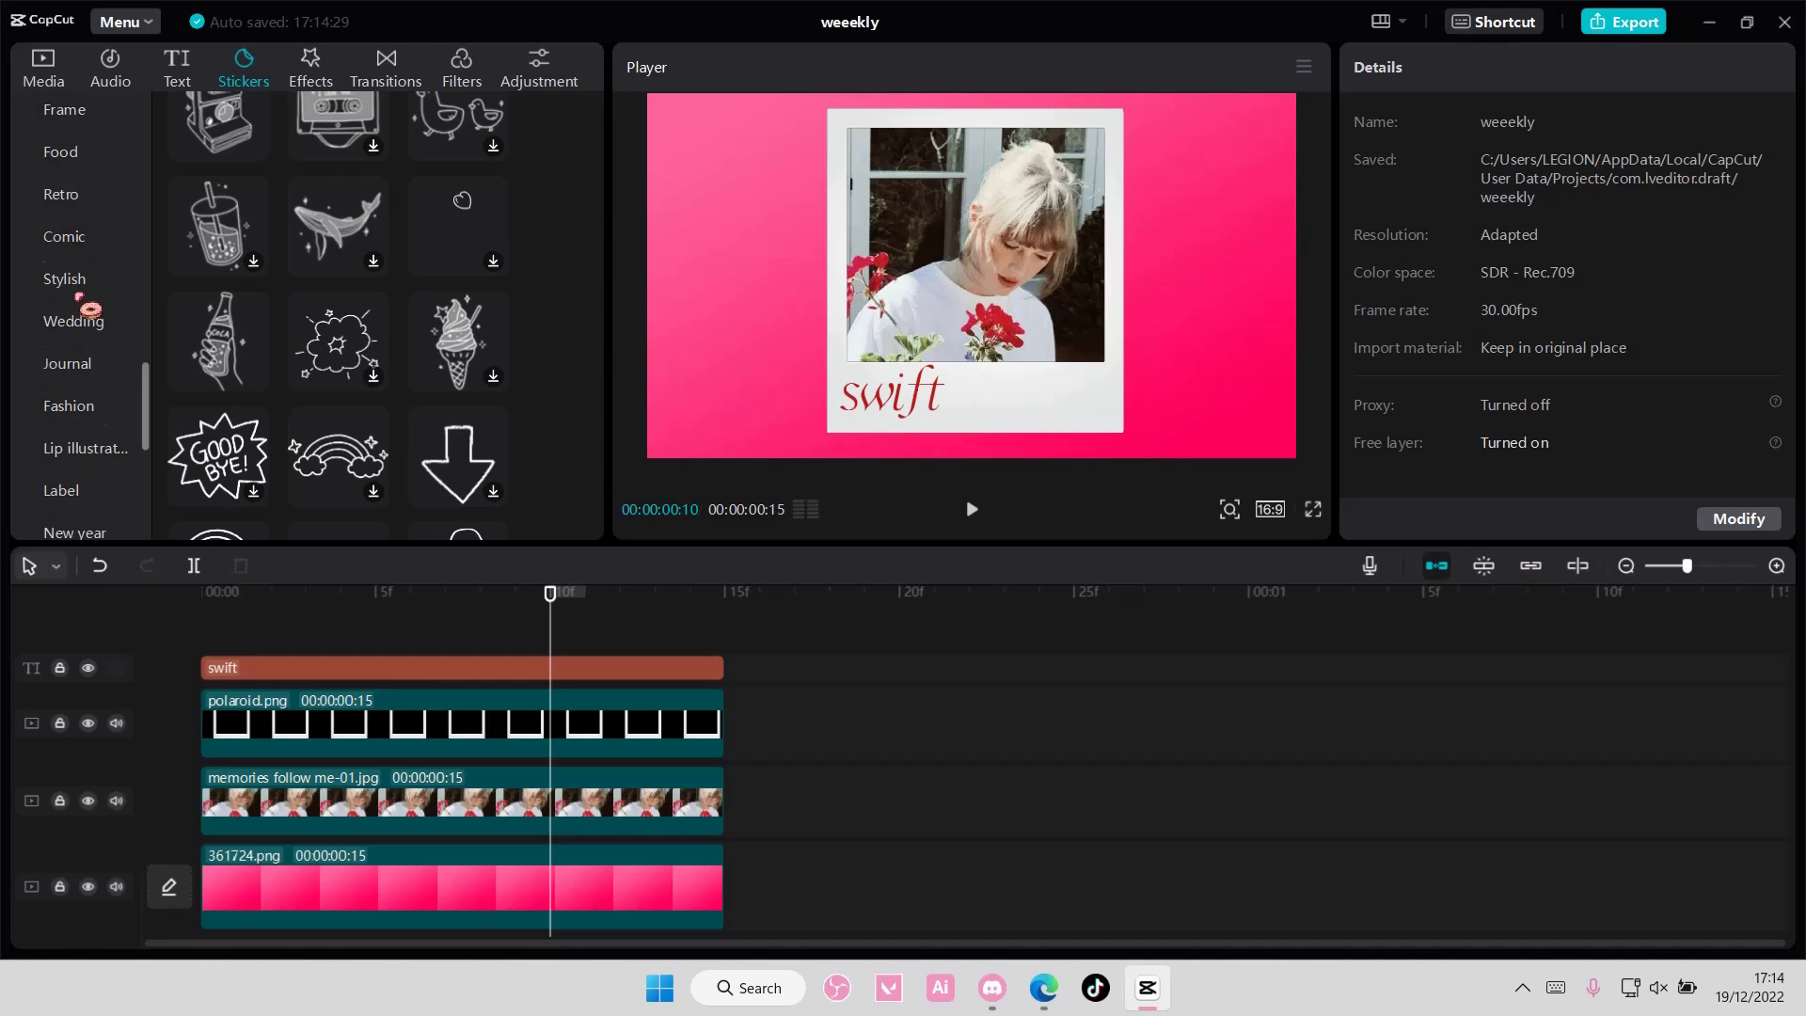
click(84, 200)
scroll(155, 247, down, 3)
scroll(290, 279, down, 2)
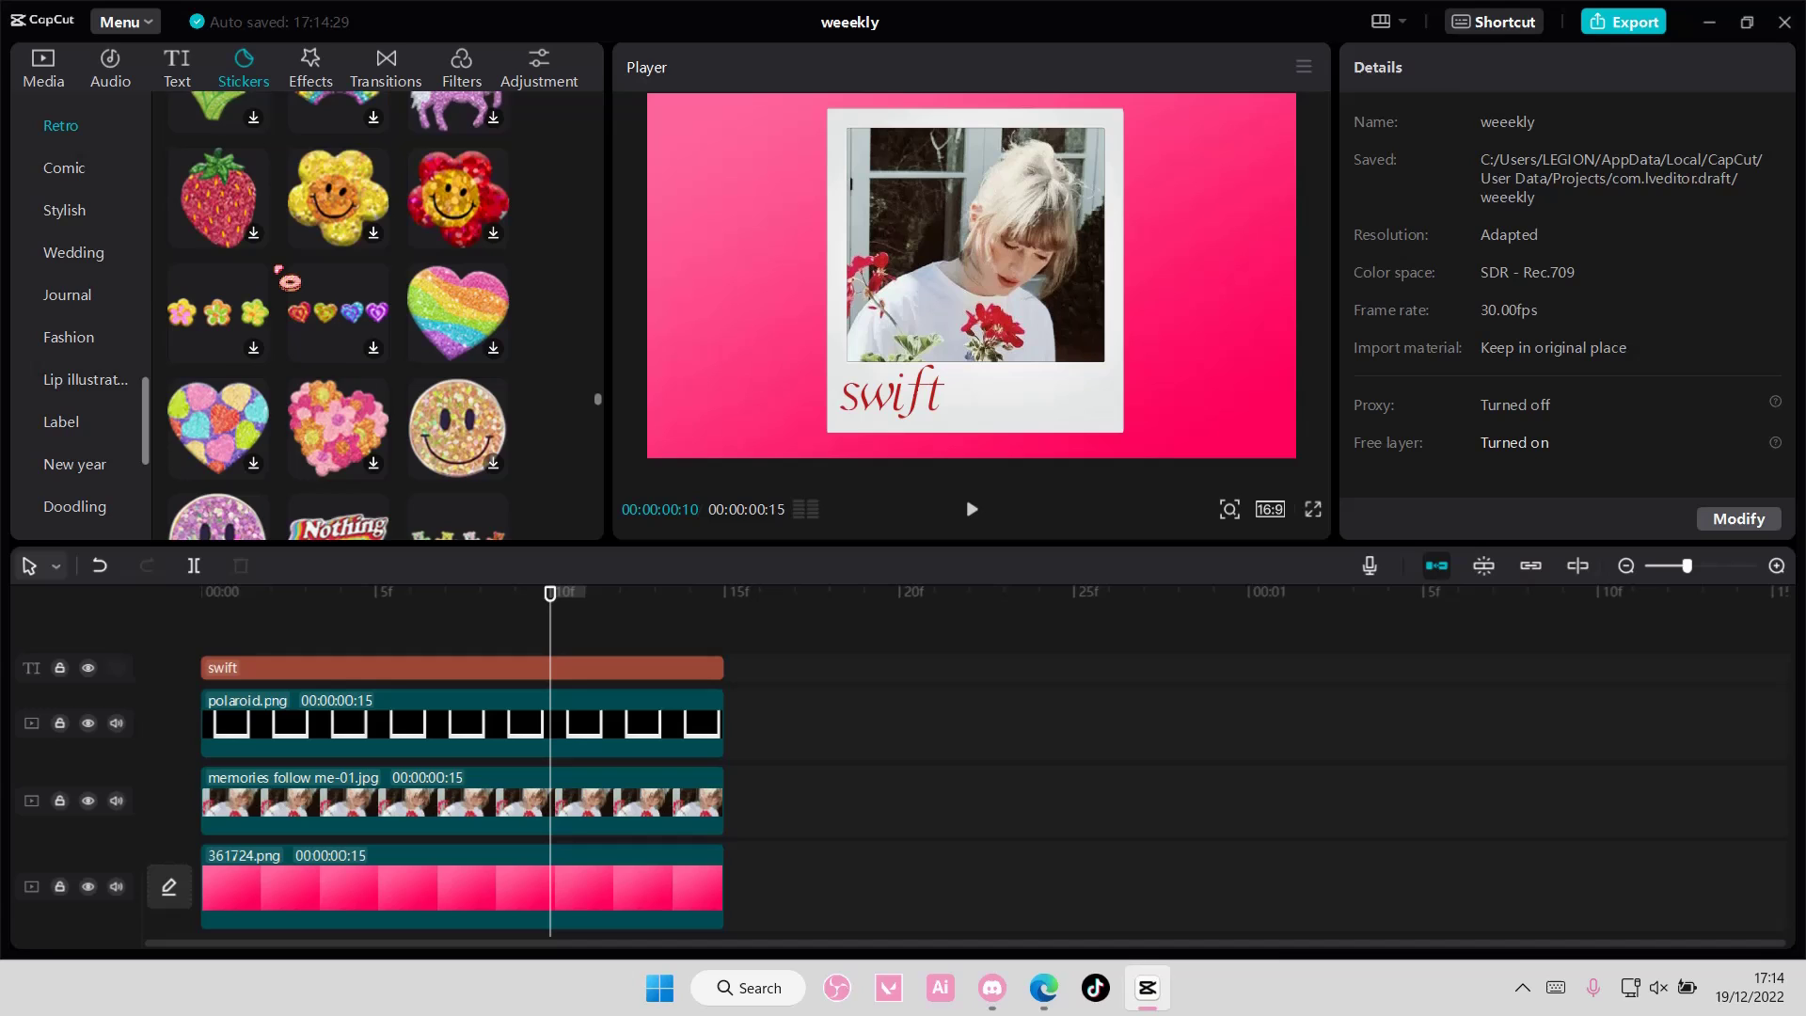
scroll(339, 352, down, 2)
scroll(340, 353, down, 2)
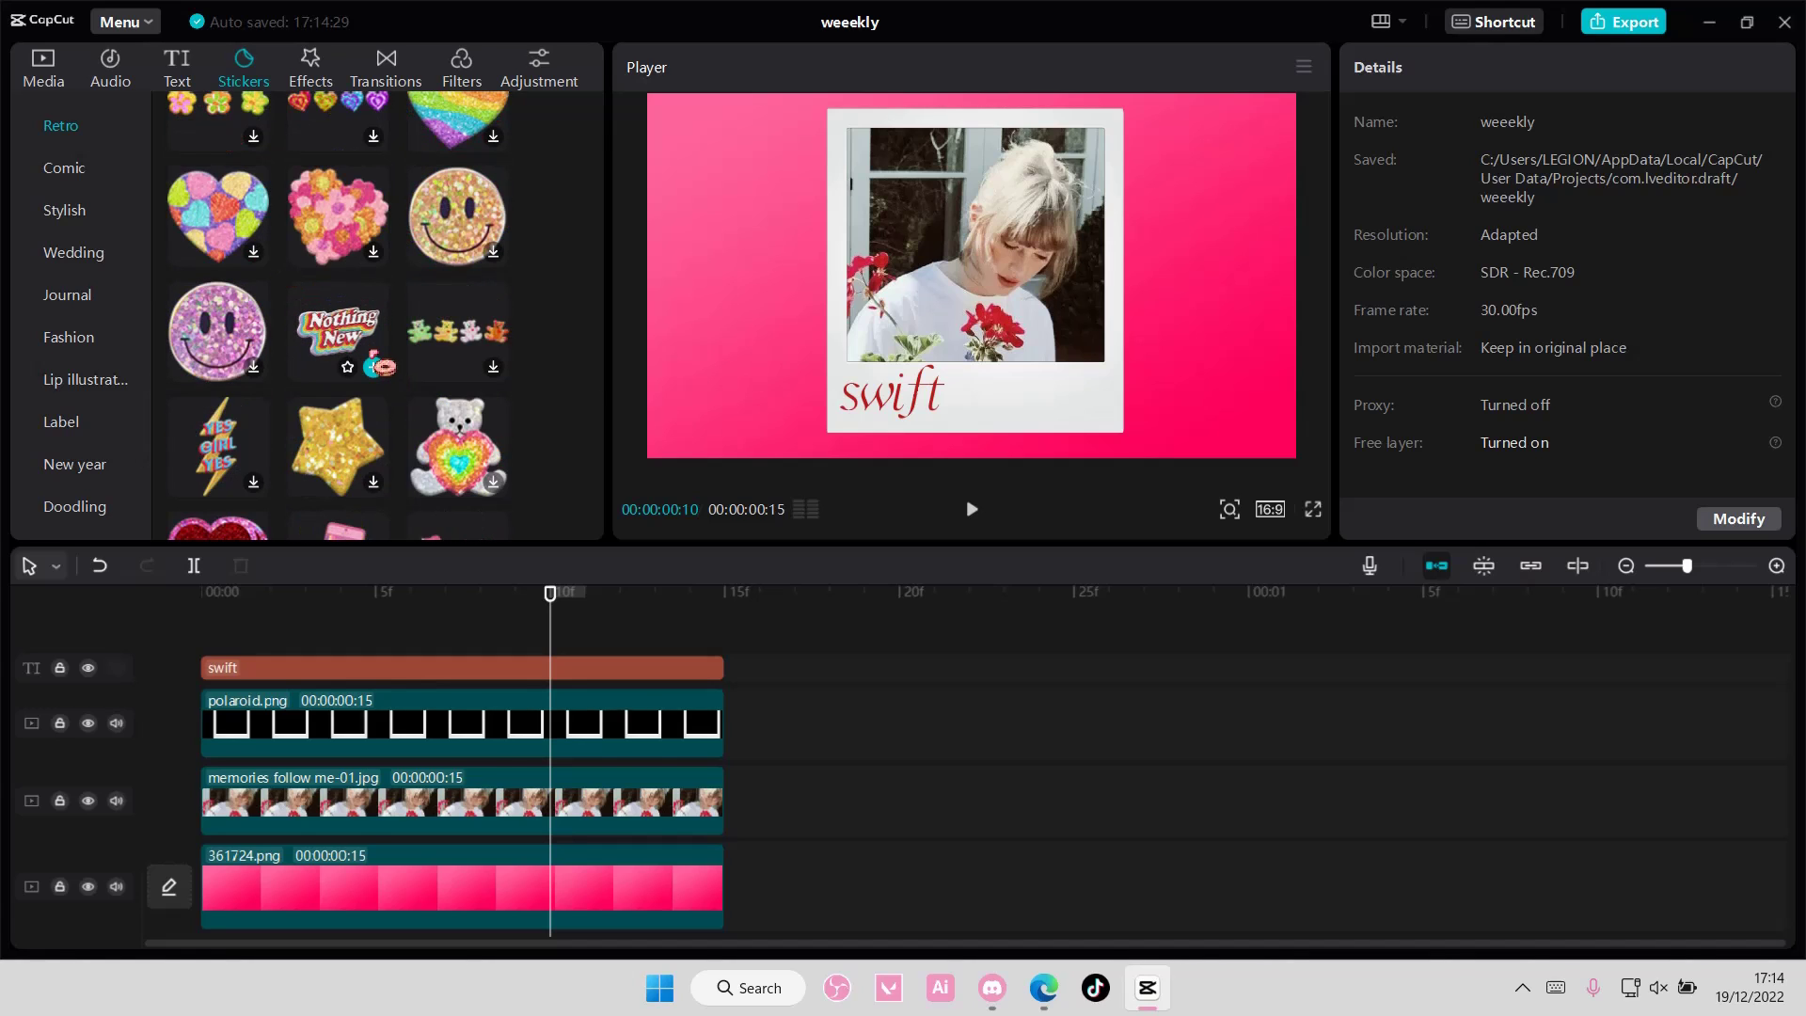
- Place a shrunken Nothing New sticker at the polaroid's lower right and delete the swift caption
click(379, 366)
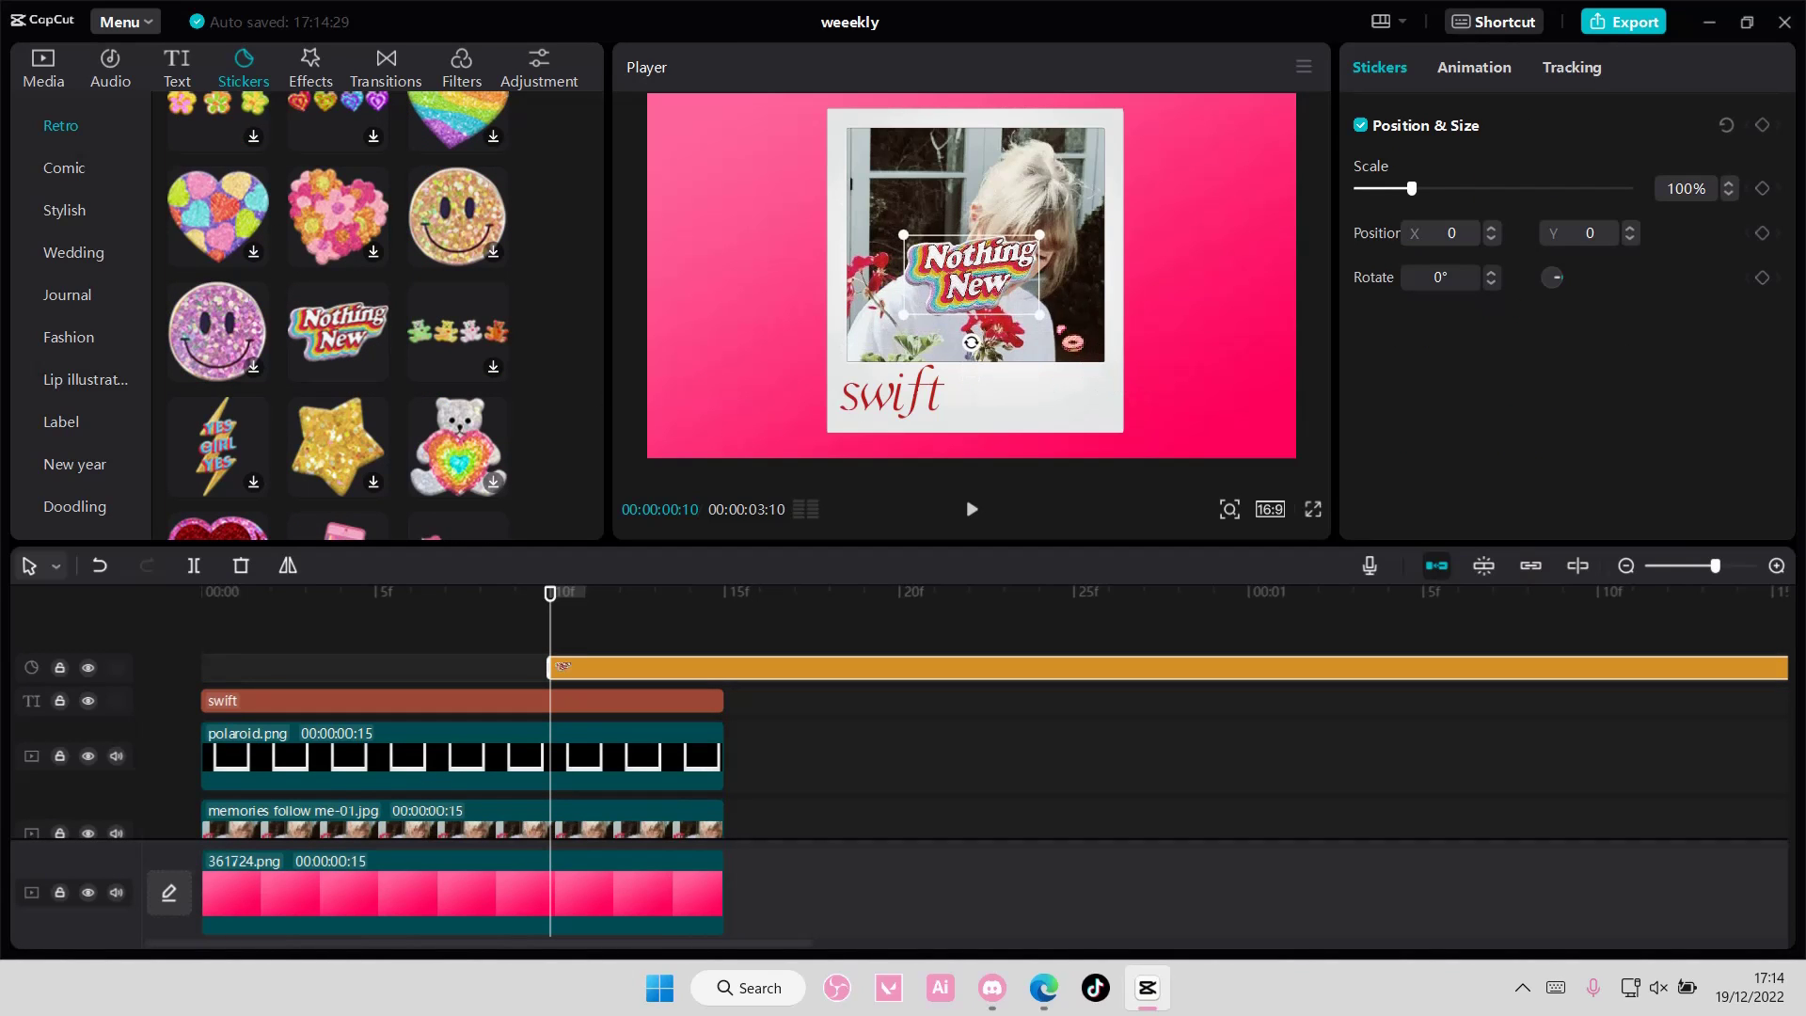
drag(1051, 322, 1112, 398)
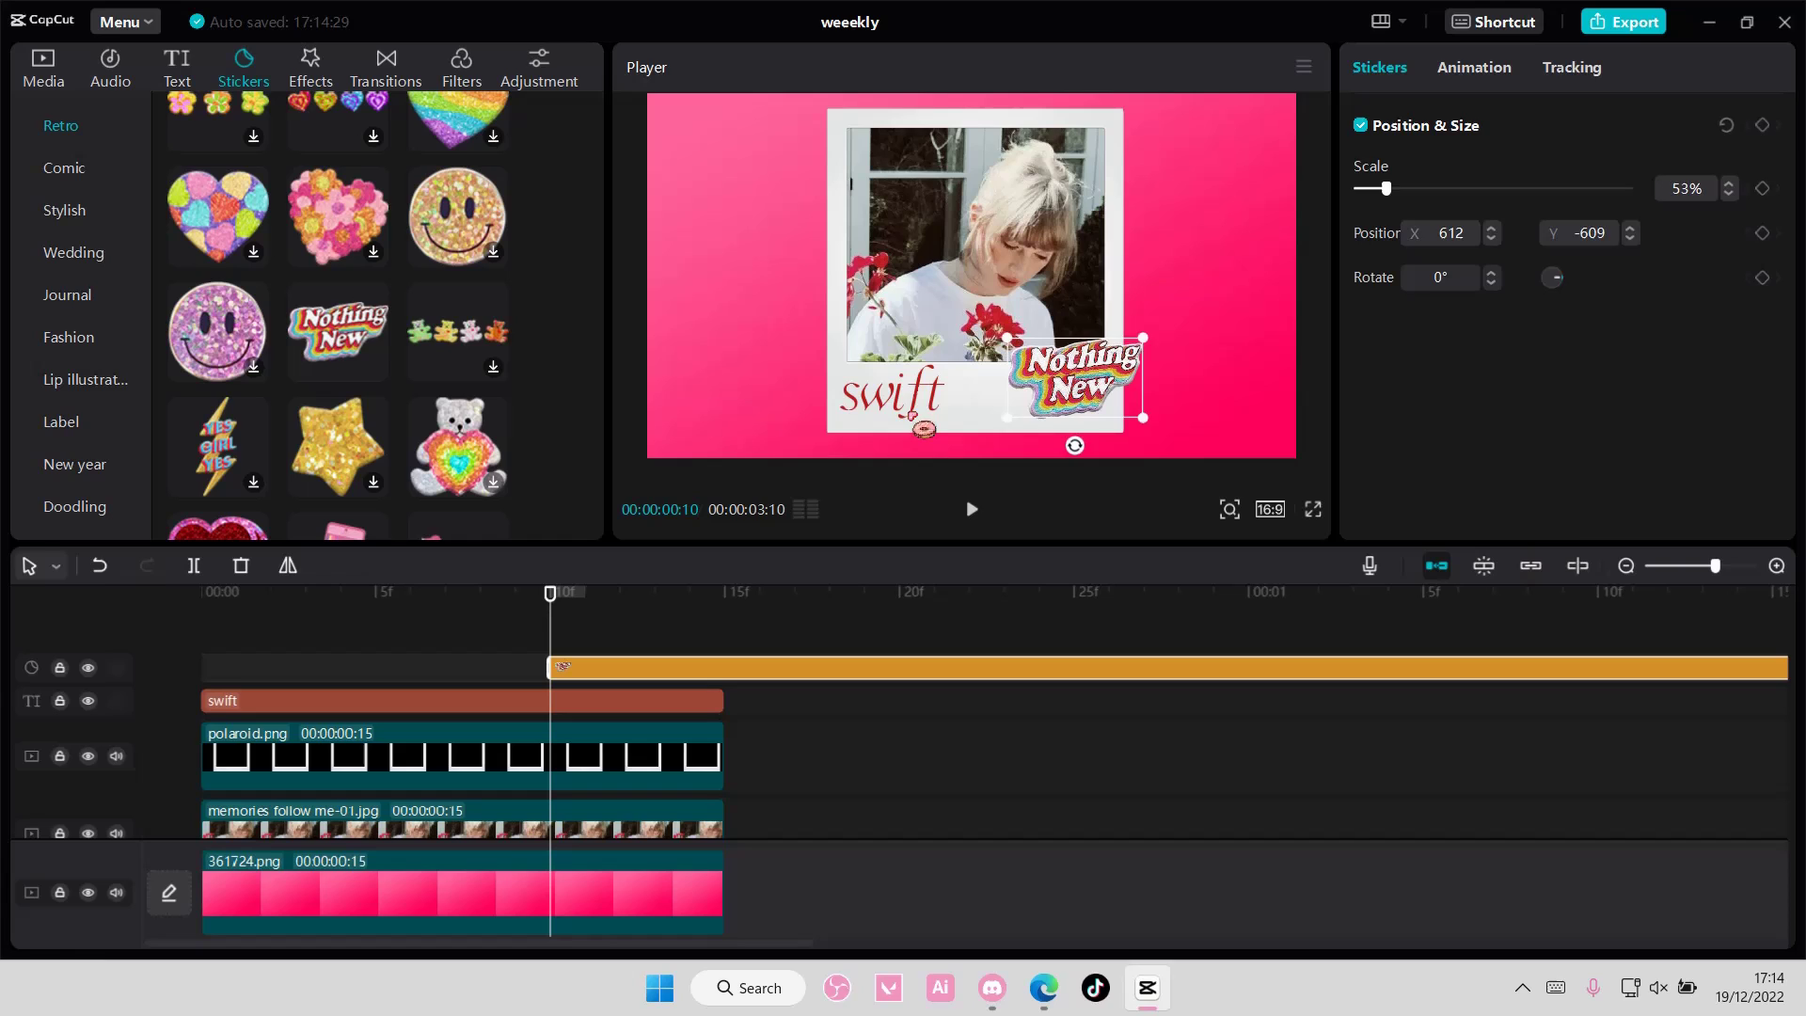
click(920, 424)
key(Delete)
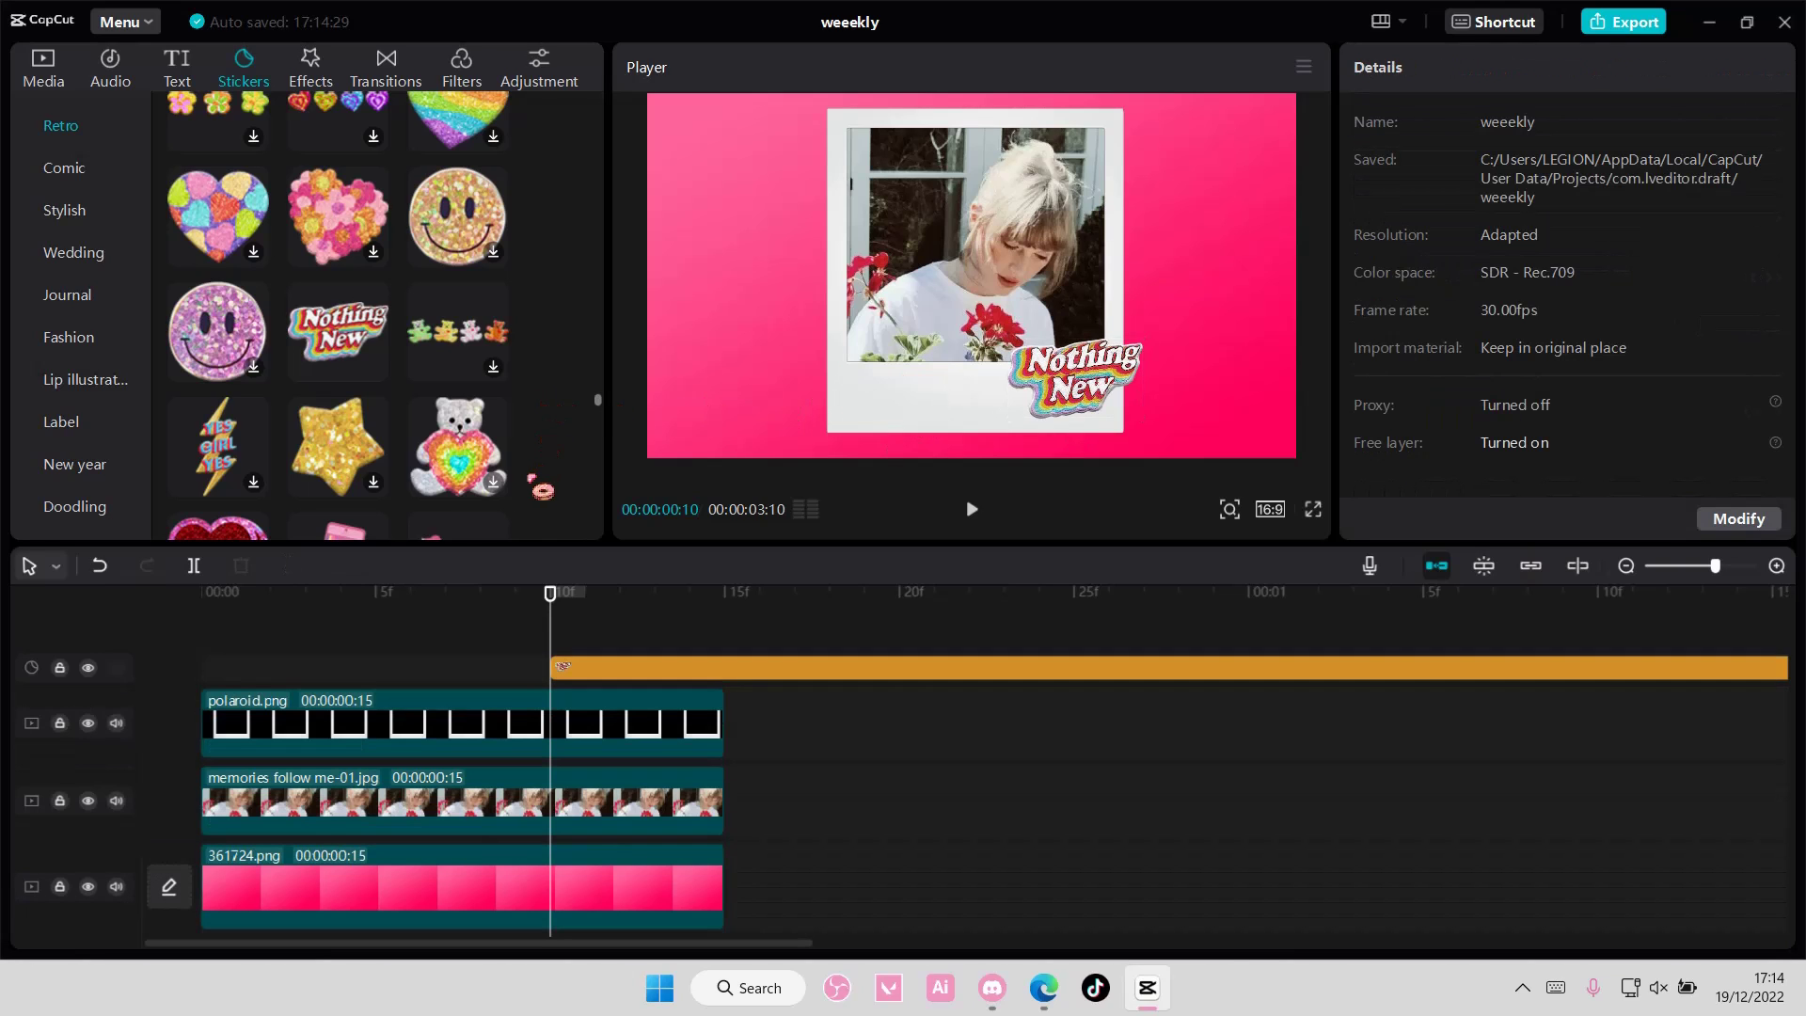
- Add a shrunken teddy bear sticker on the left; try and discard a pink hearts sticker
mouse_move(457, 446)
click(492, 482)
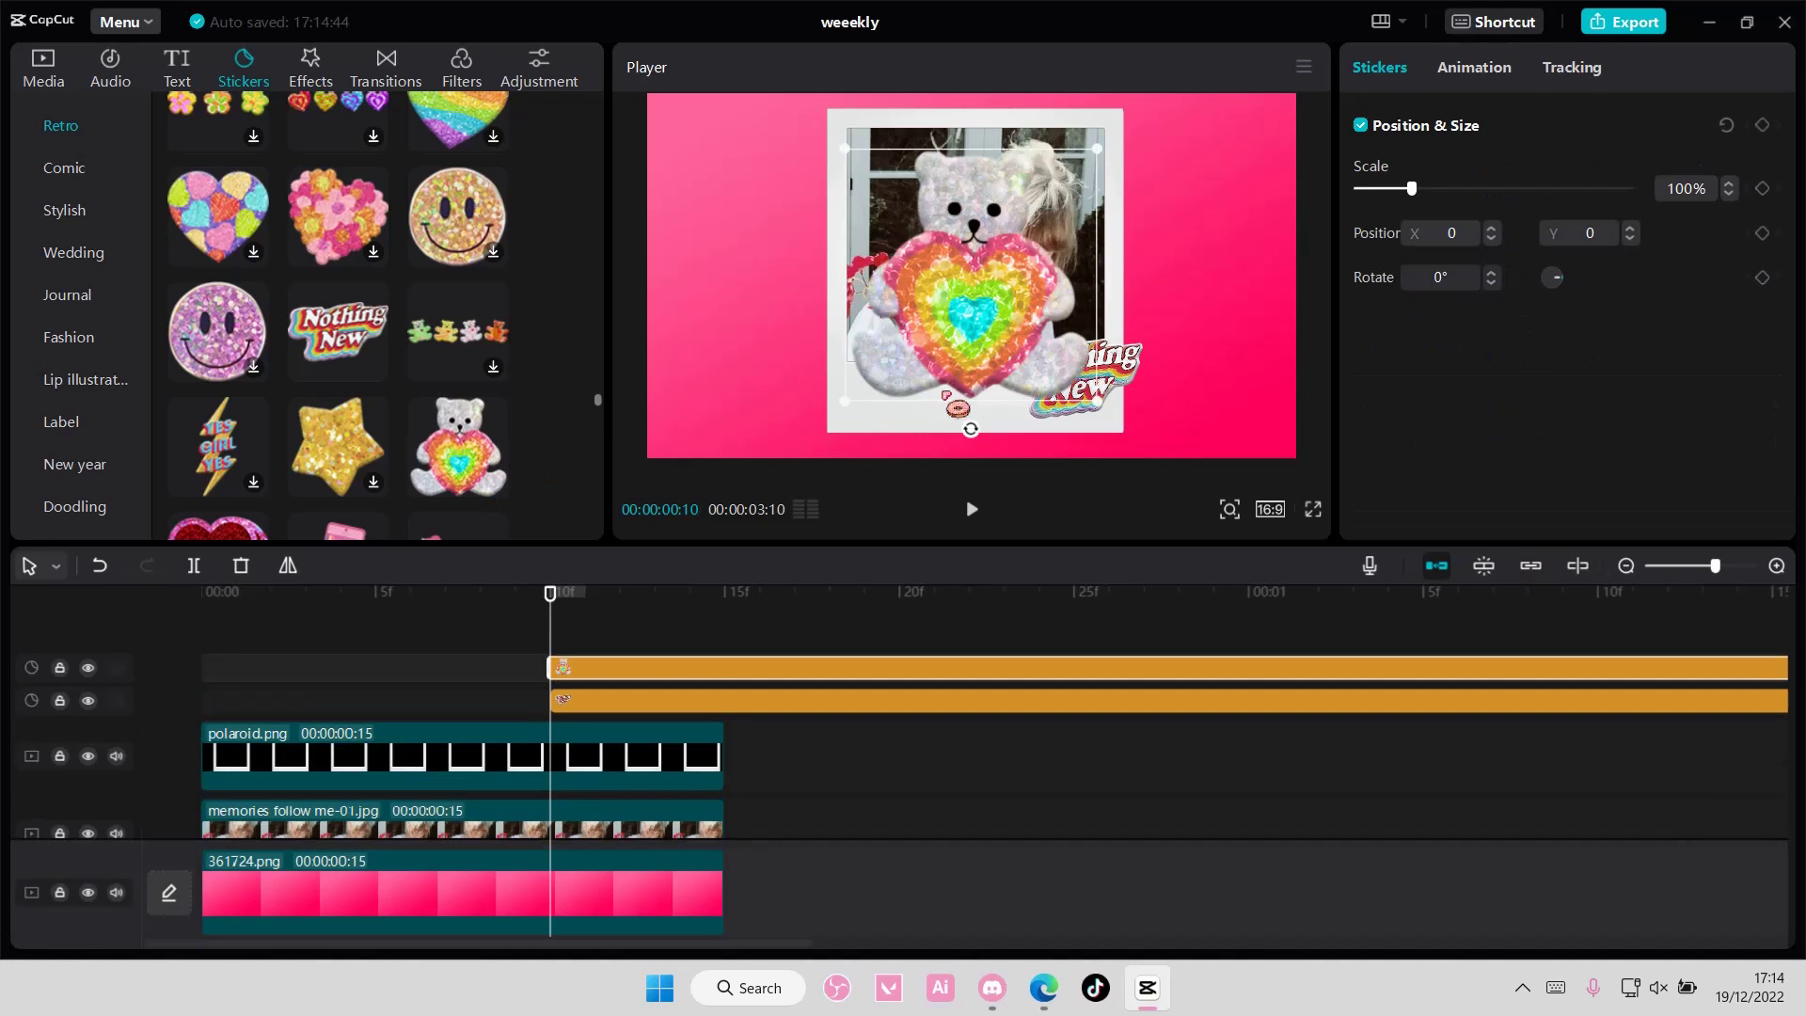
drag(1089, 409, 914, 389)
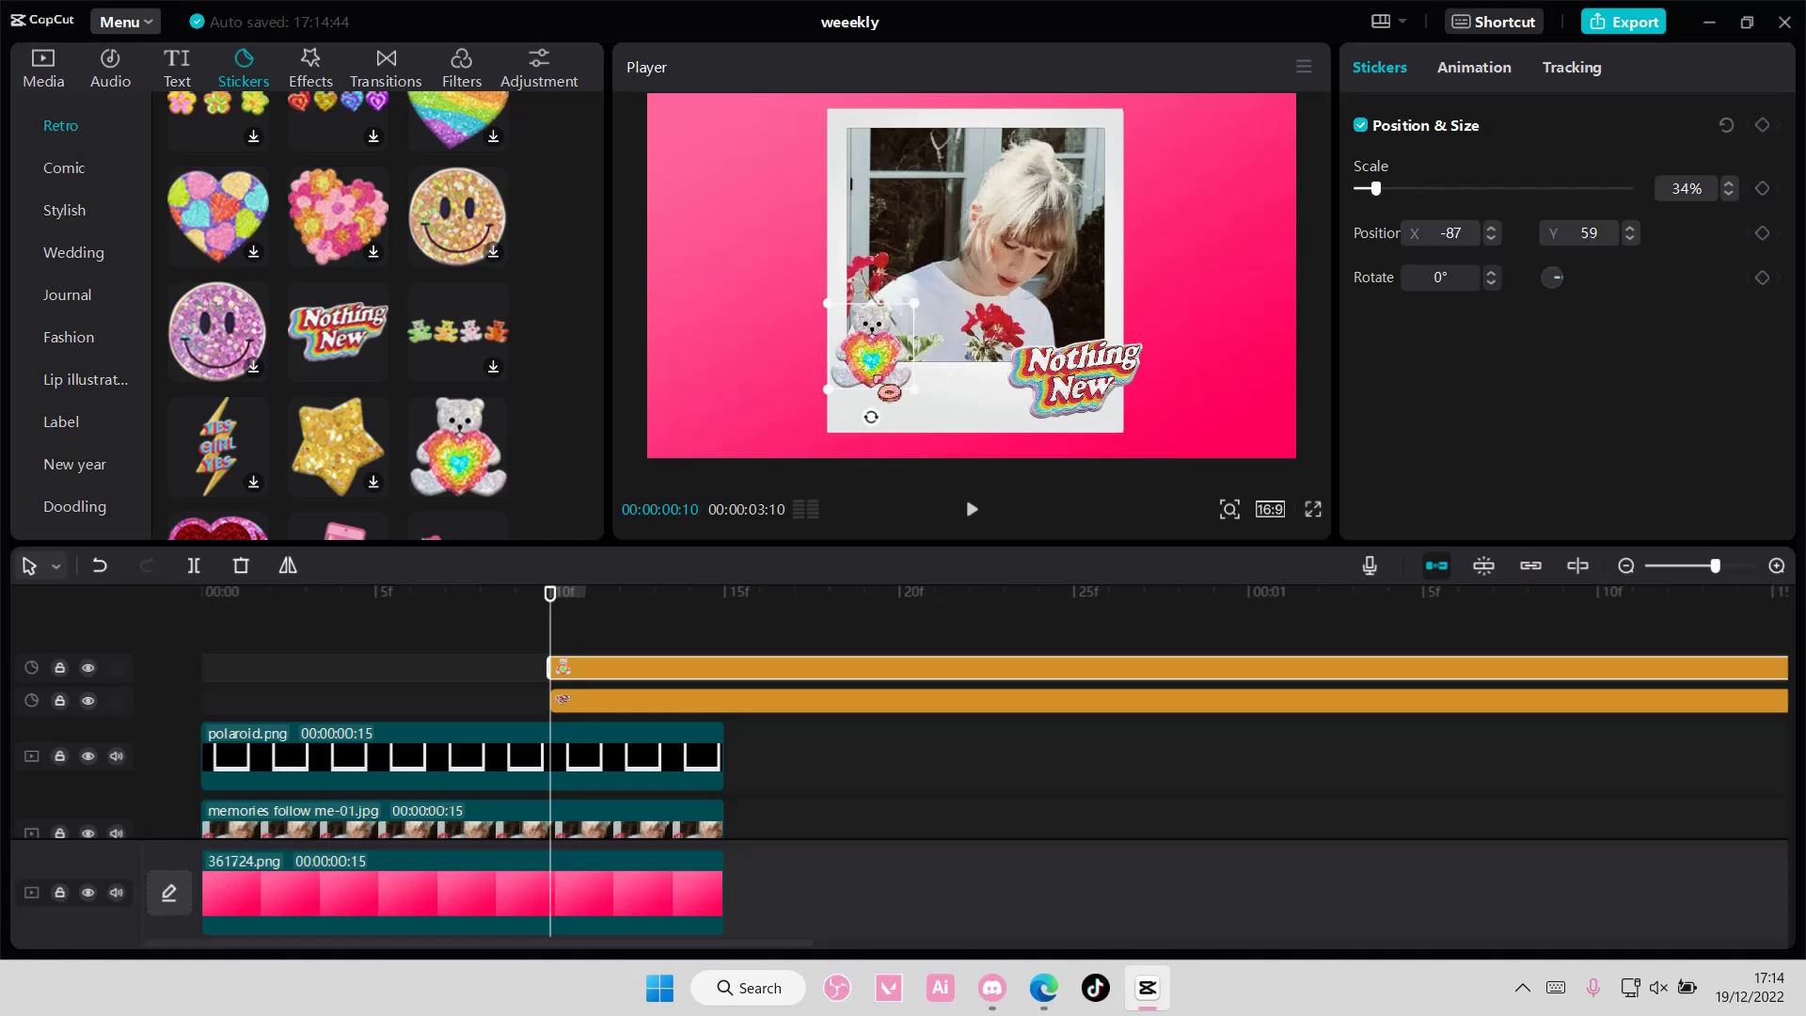
drag(890, 412, 889, 427)
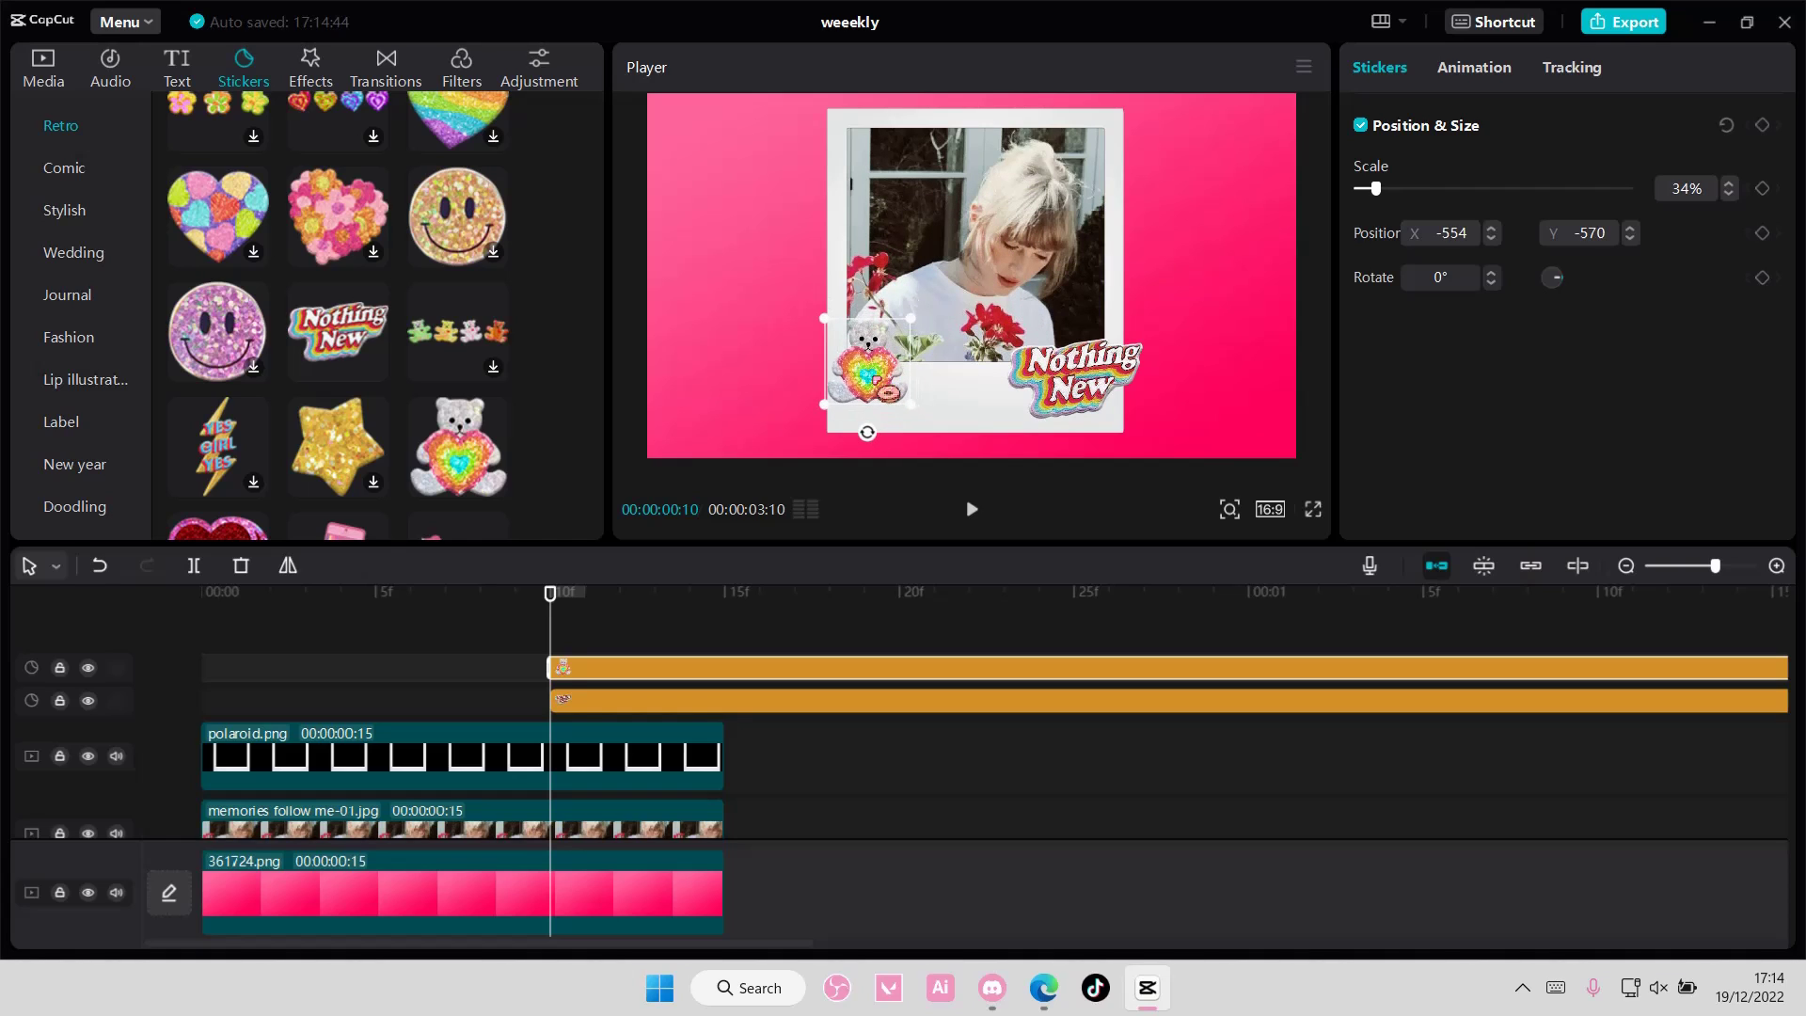
scroll(529, 375, down, 3)
click(494, 401)
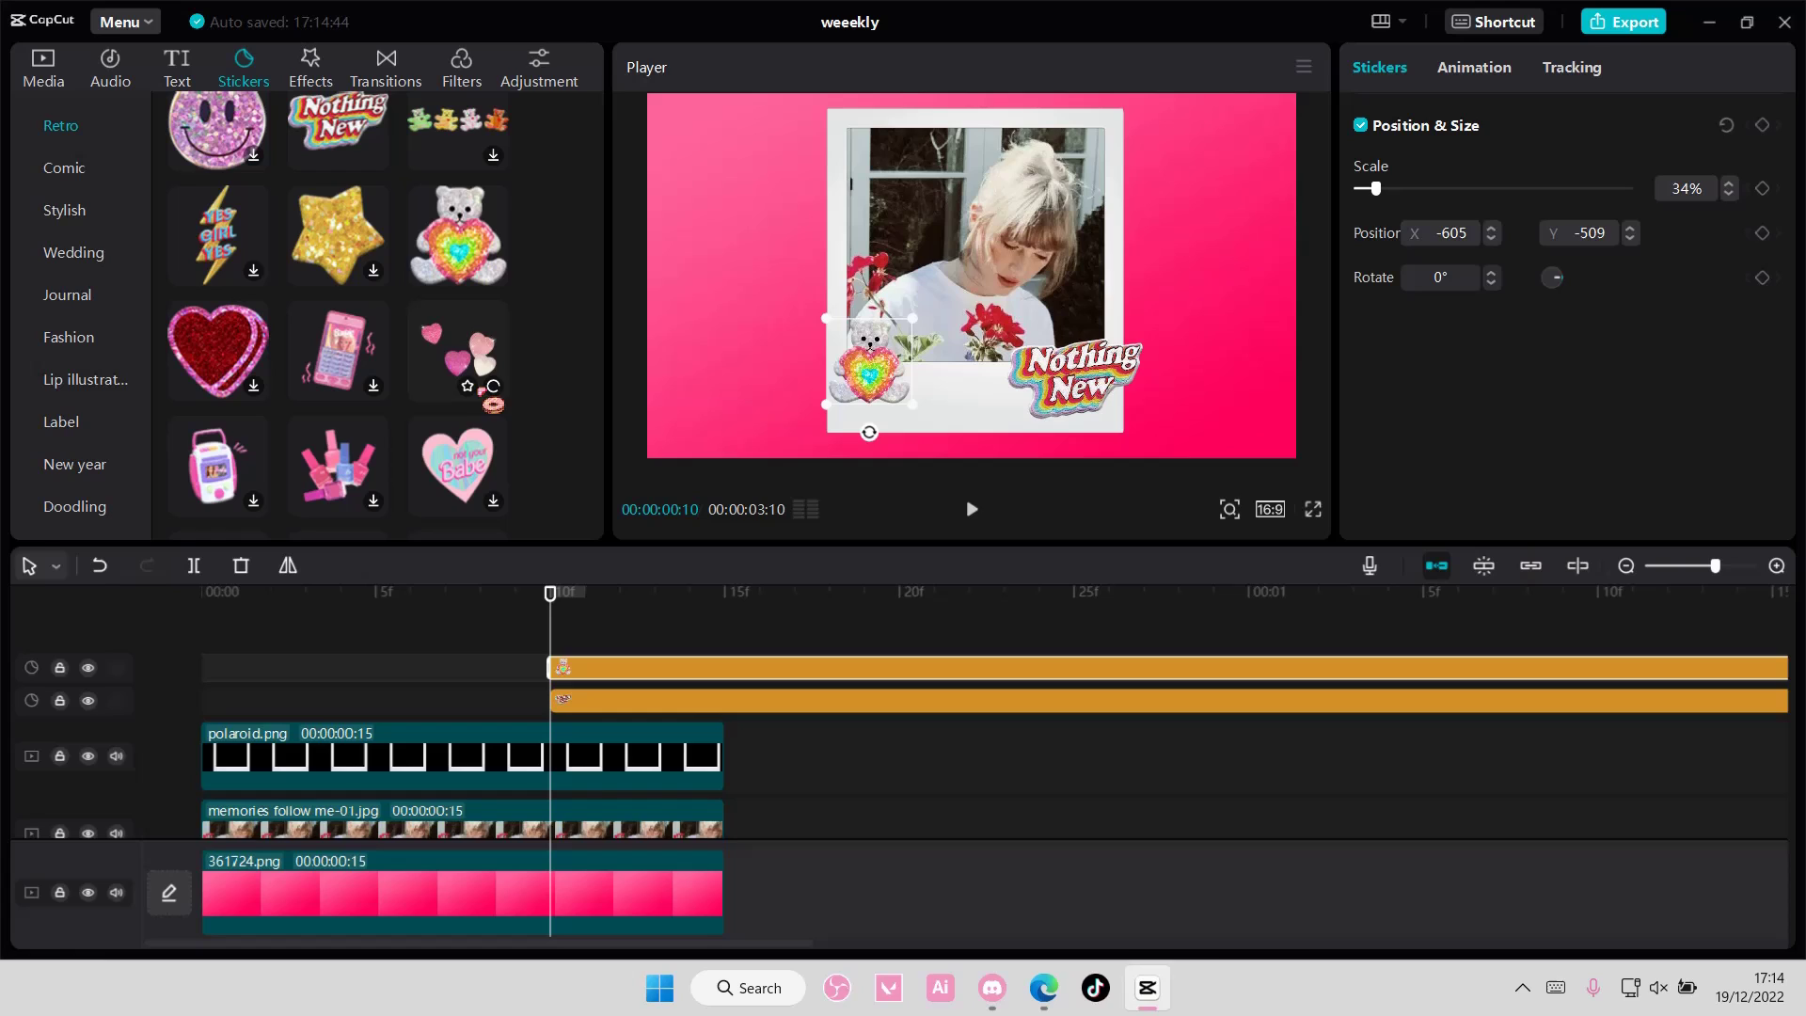
click(492, 385)
mouse_move(1099, 365)
mouse_down()
mouse_move(1022, 307)
mouse_move(1196, 311)
mouse_up()
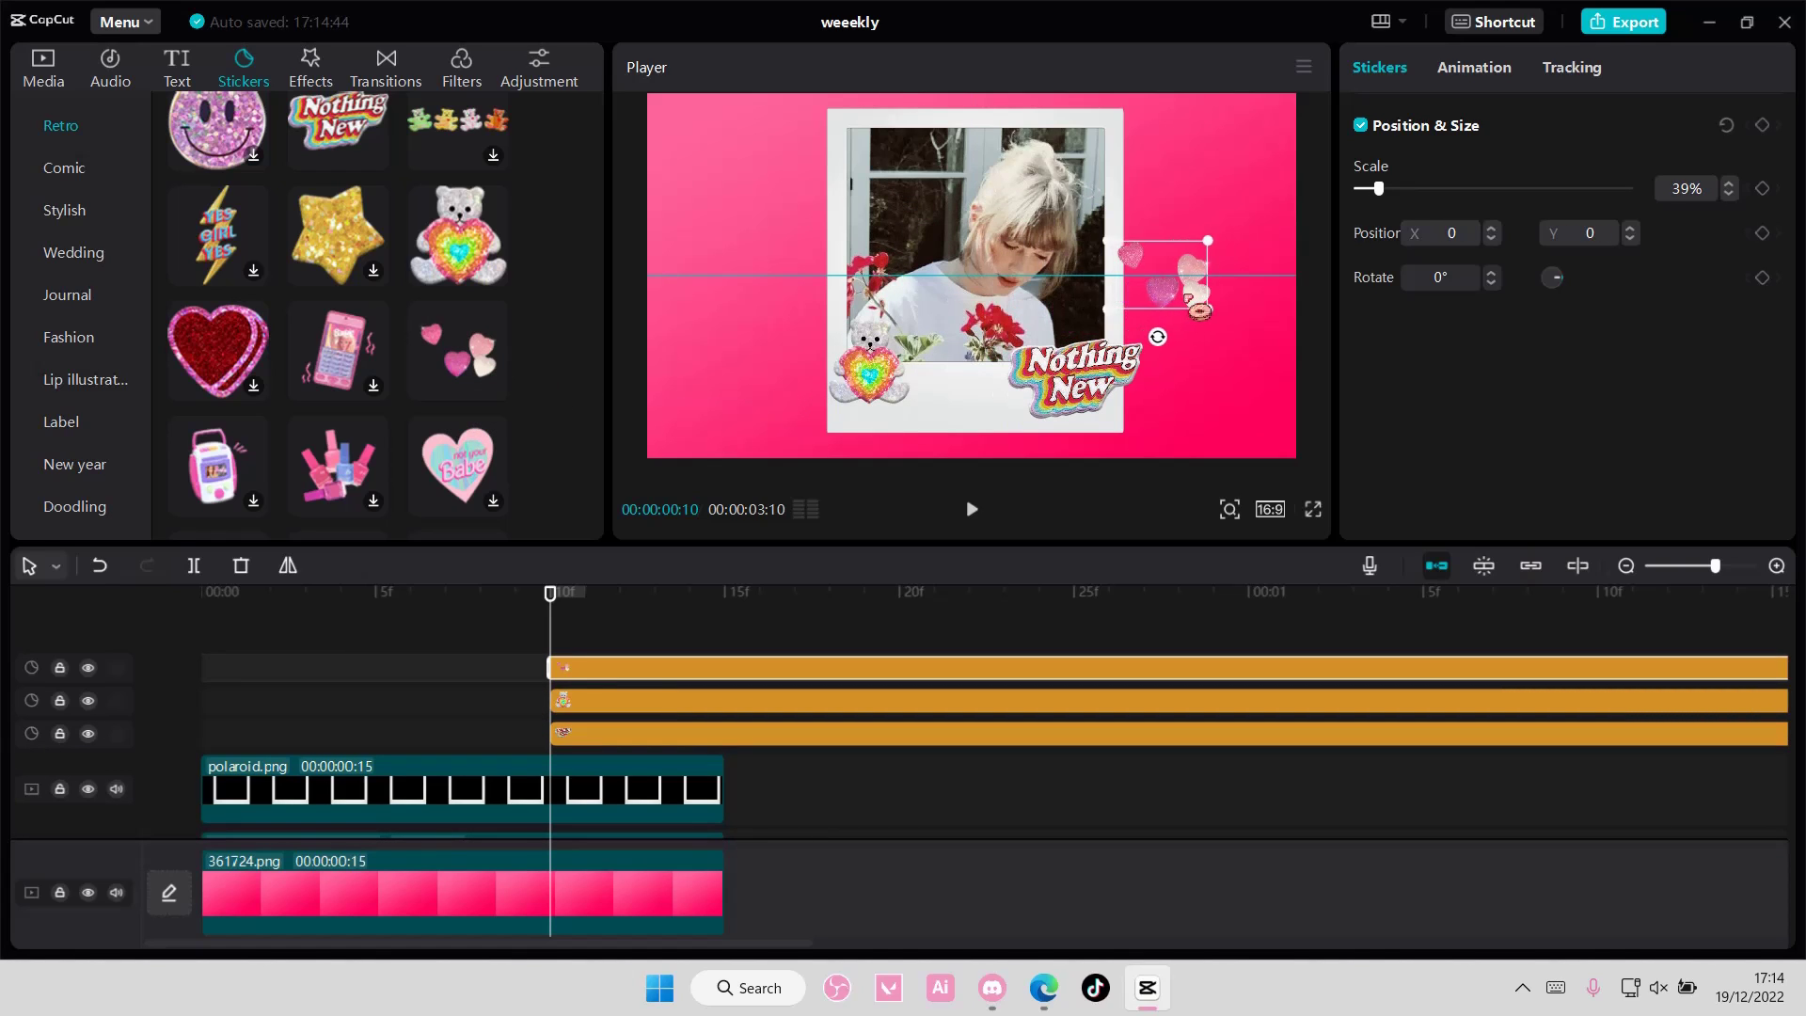
key(Delete)
scroll(332, 368, down, 2)
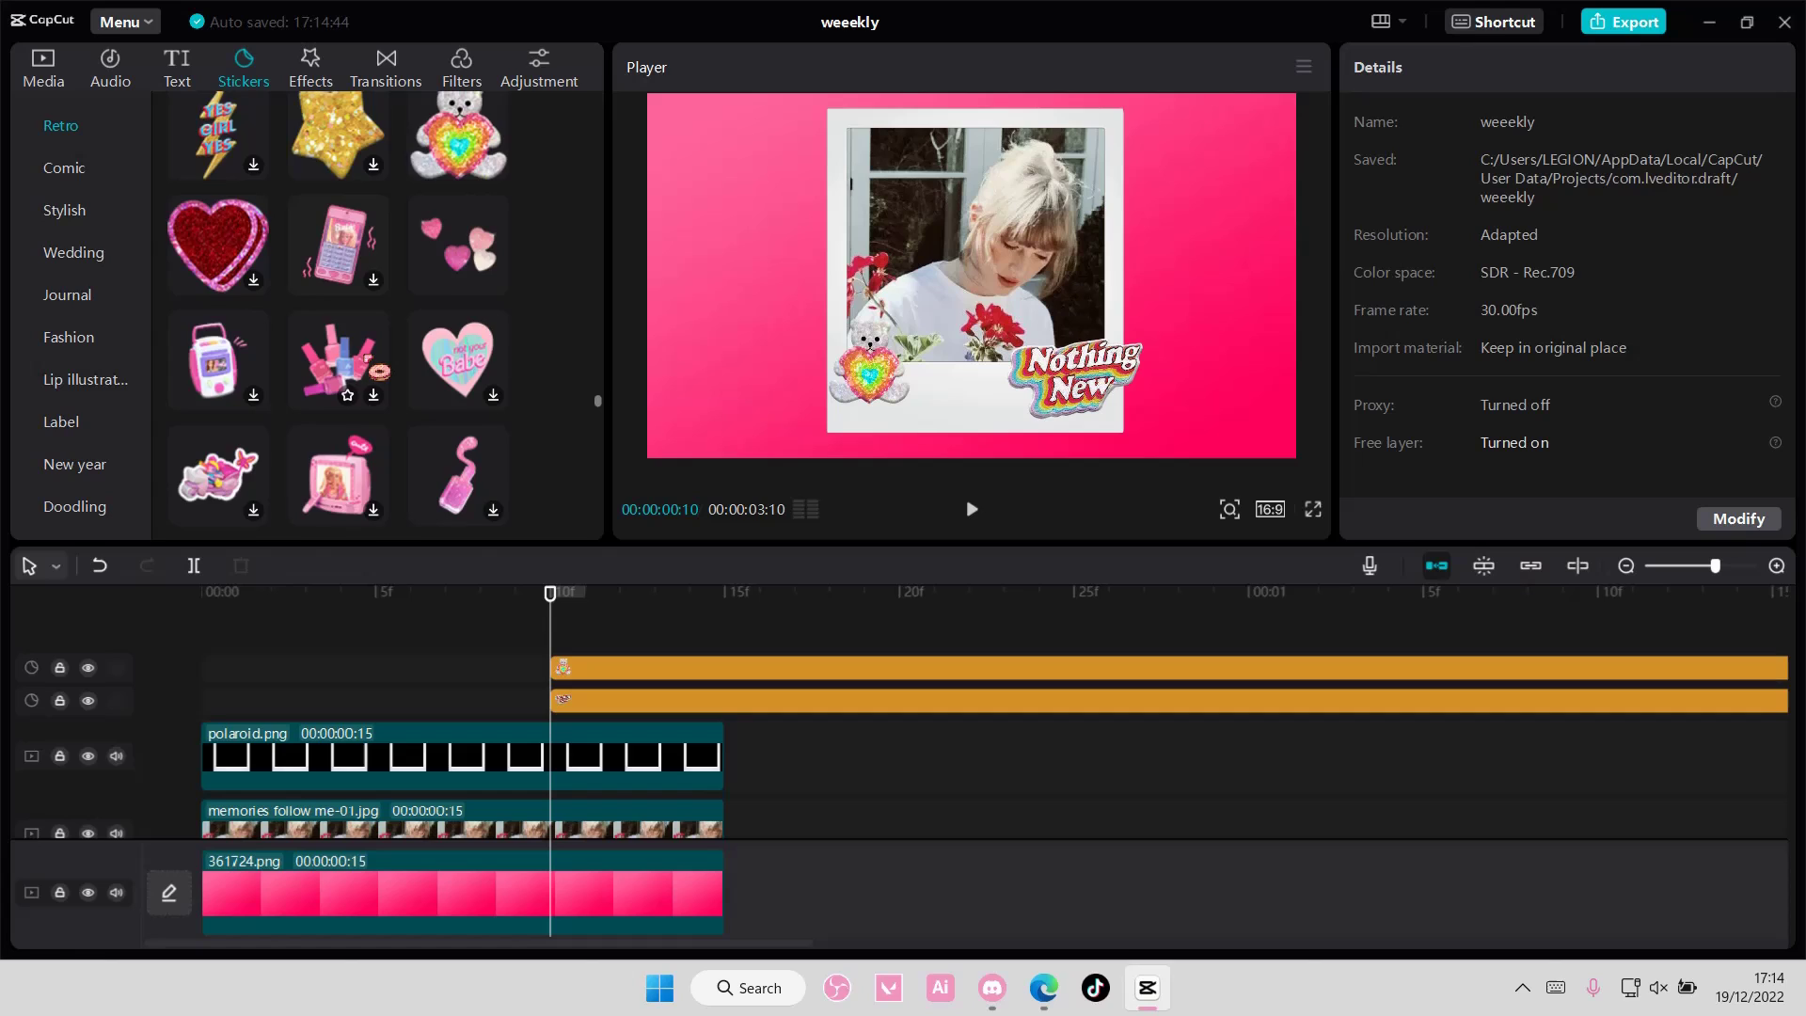
scroll(326, 380, down, 1)
- Start both stickers at the beginning and trim them at the photo clips' end
mouse_move(995, 614)
mouse_down()
mouse_move(889, 692)
mouse_move(406, 664)
mouse_up()
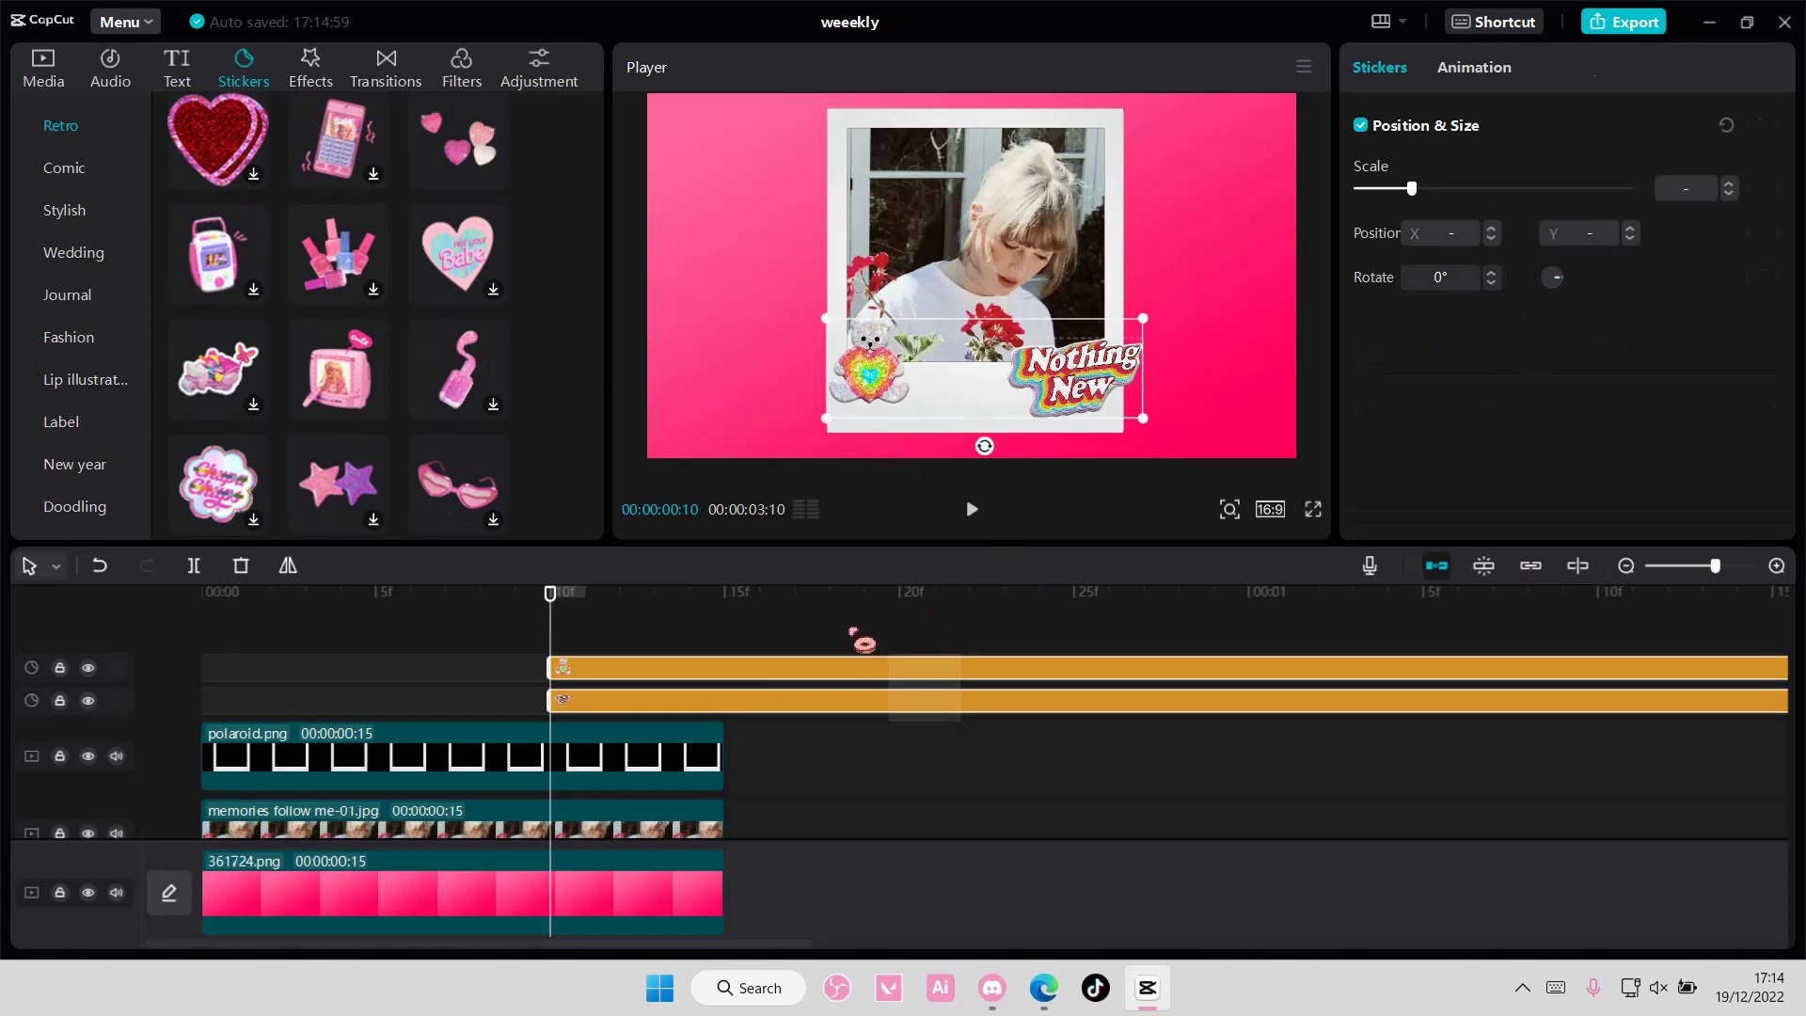
drag(713, 629, 749, 633)
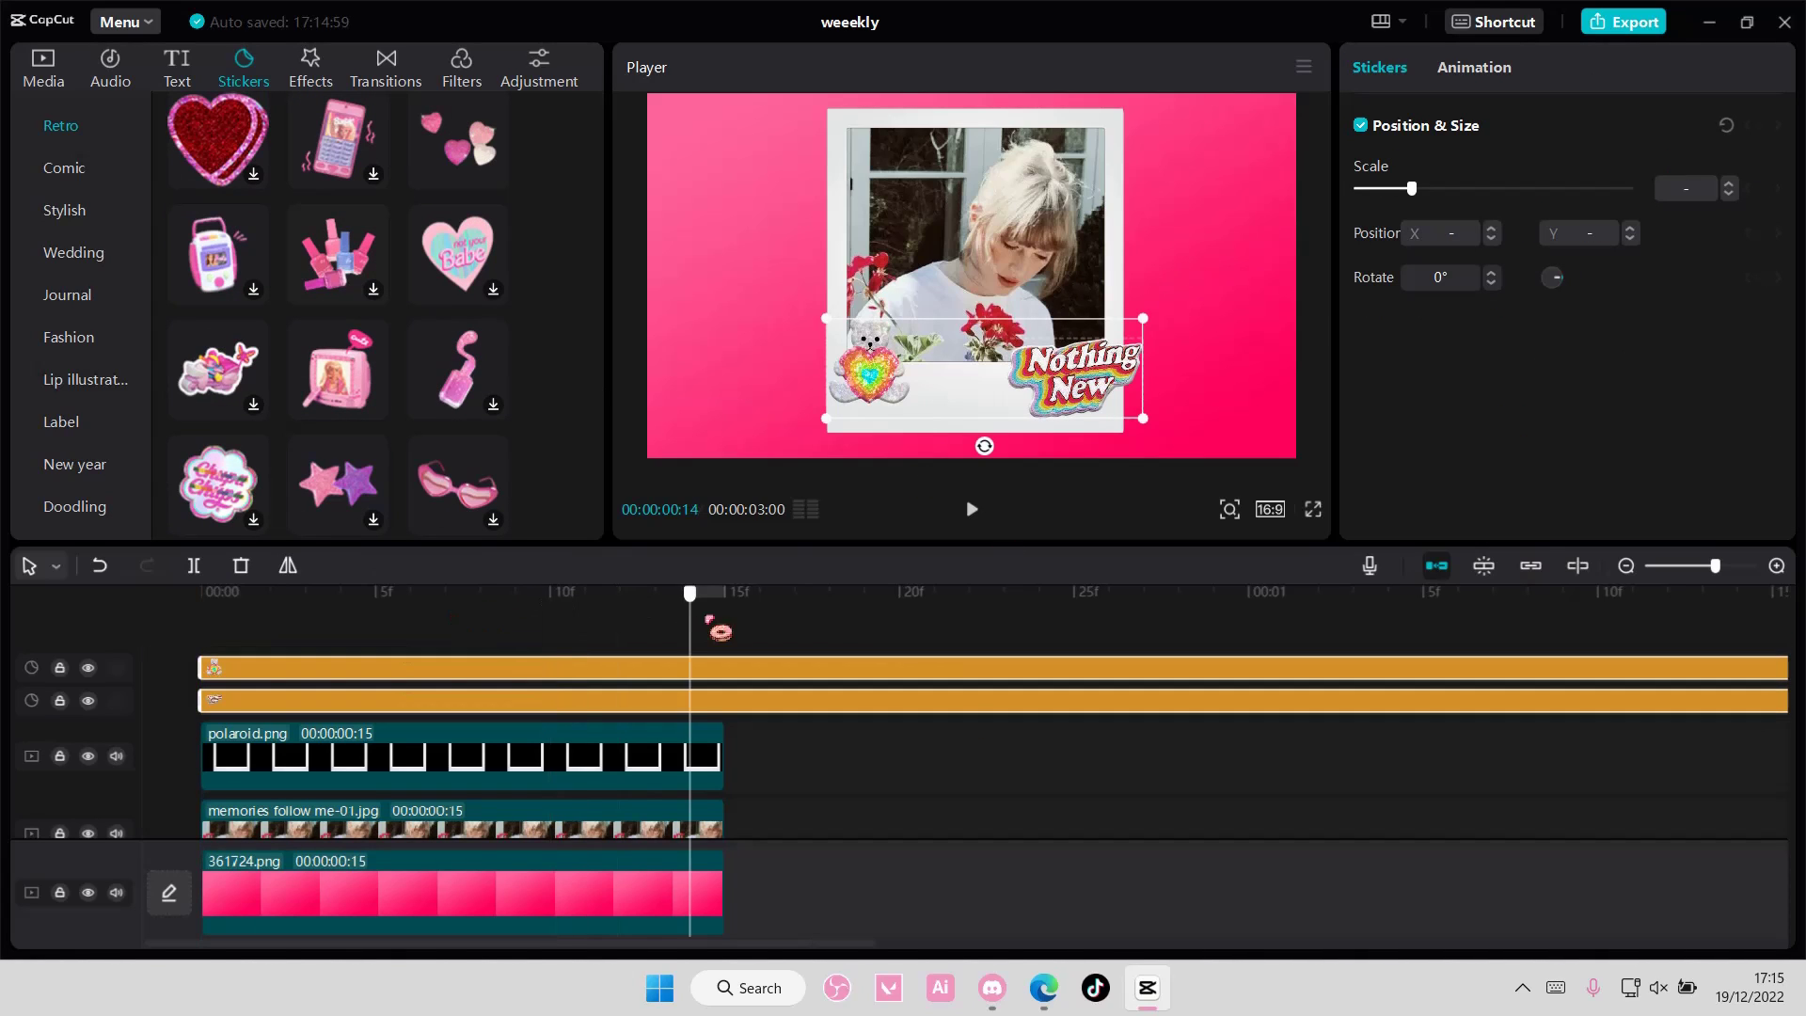
key(ctrl+b)
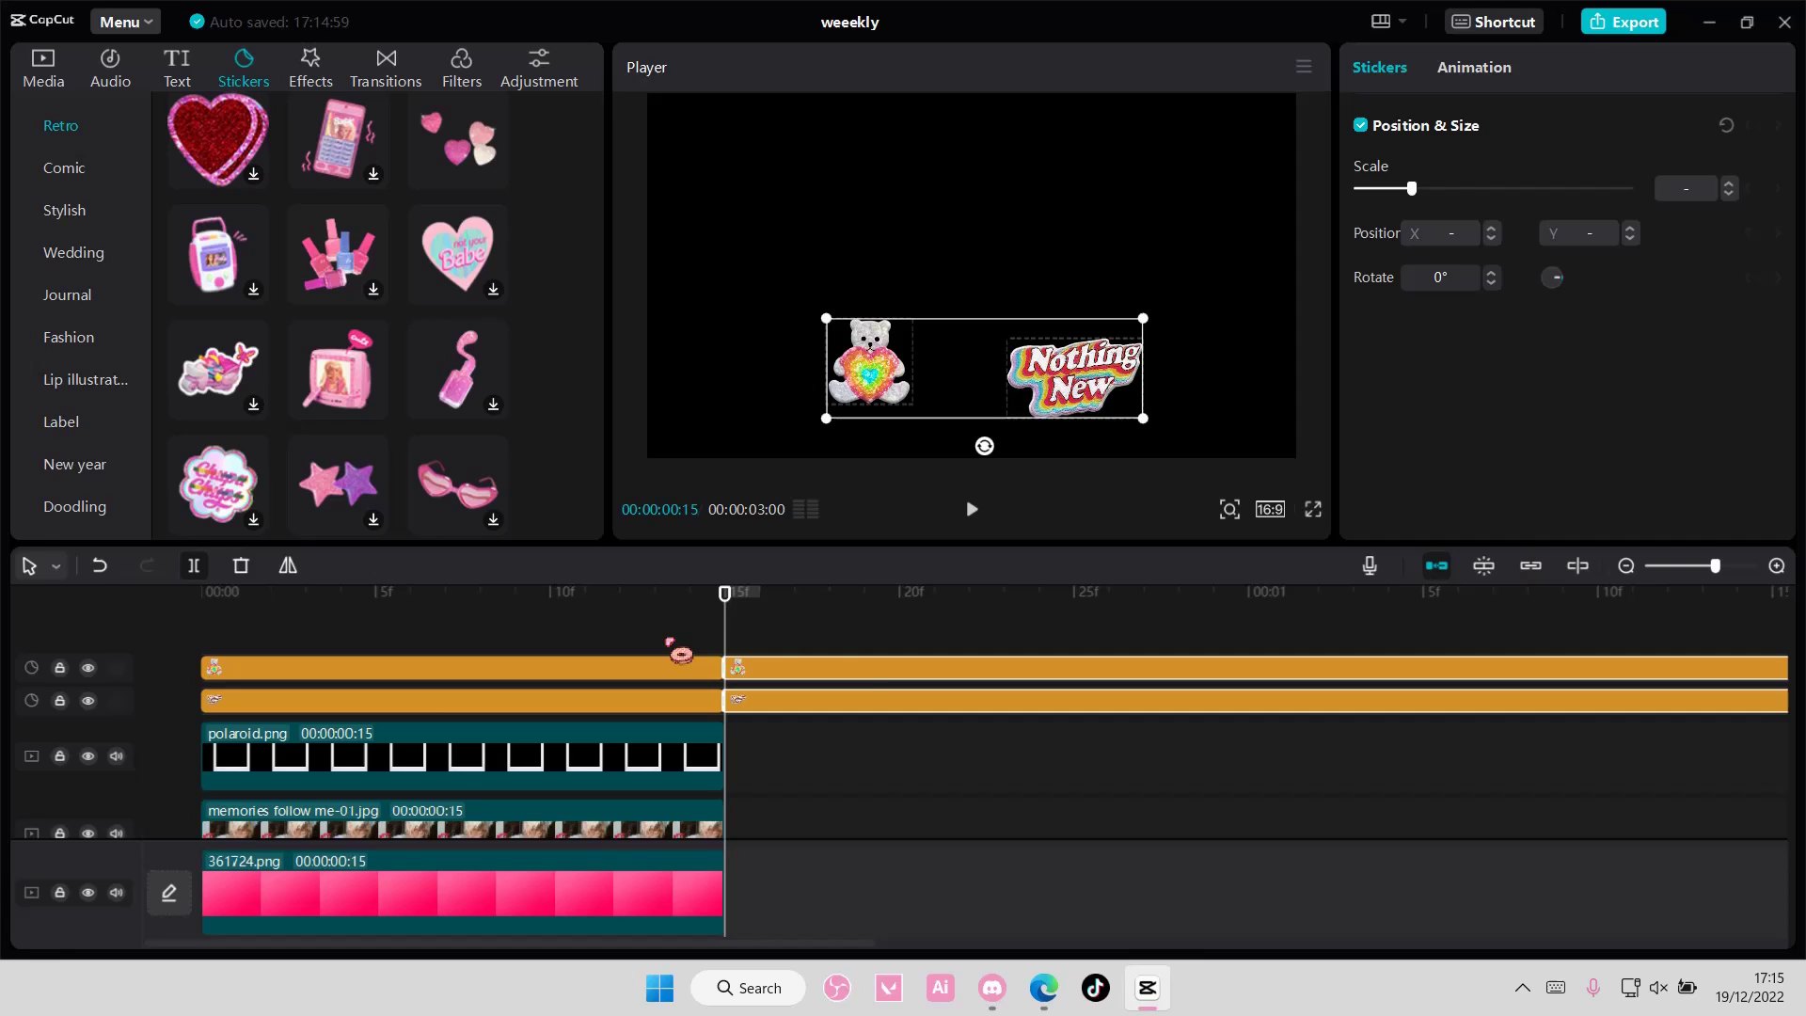
key(Delete)
drag(729, 624, 200, 620)
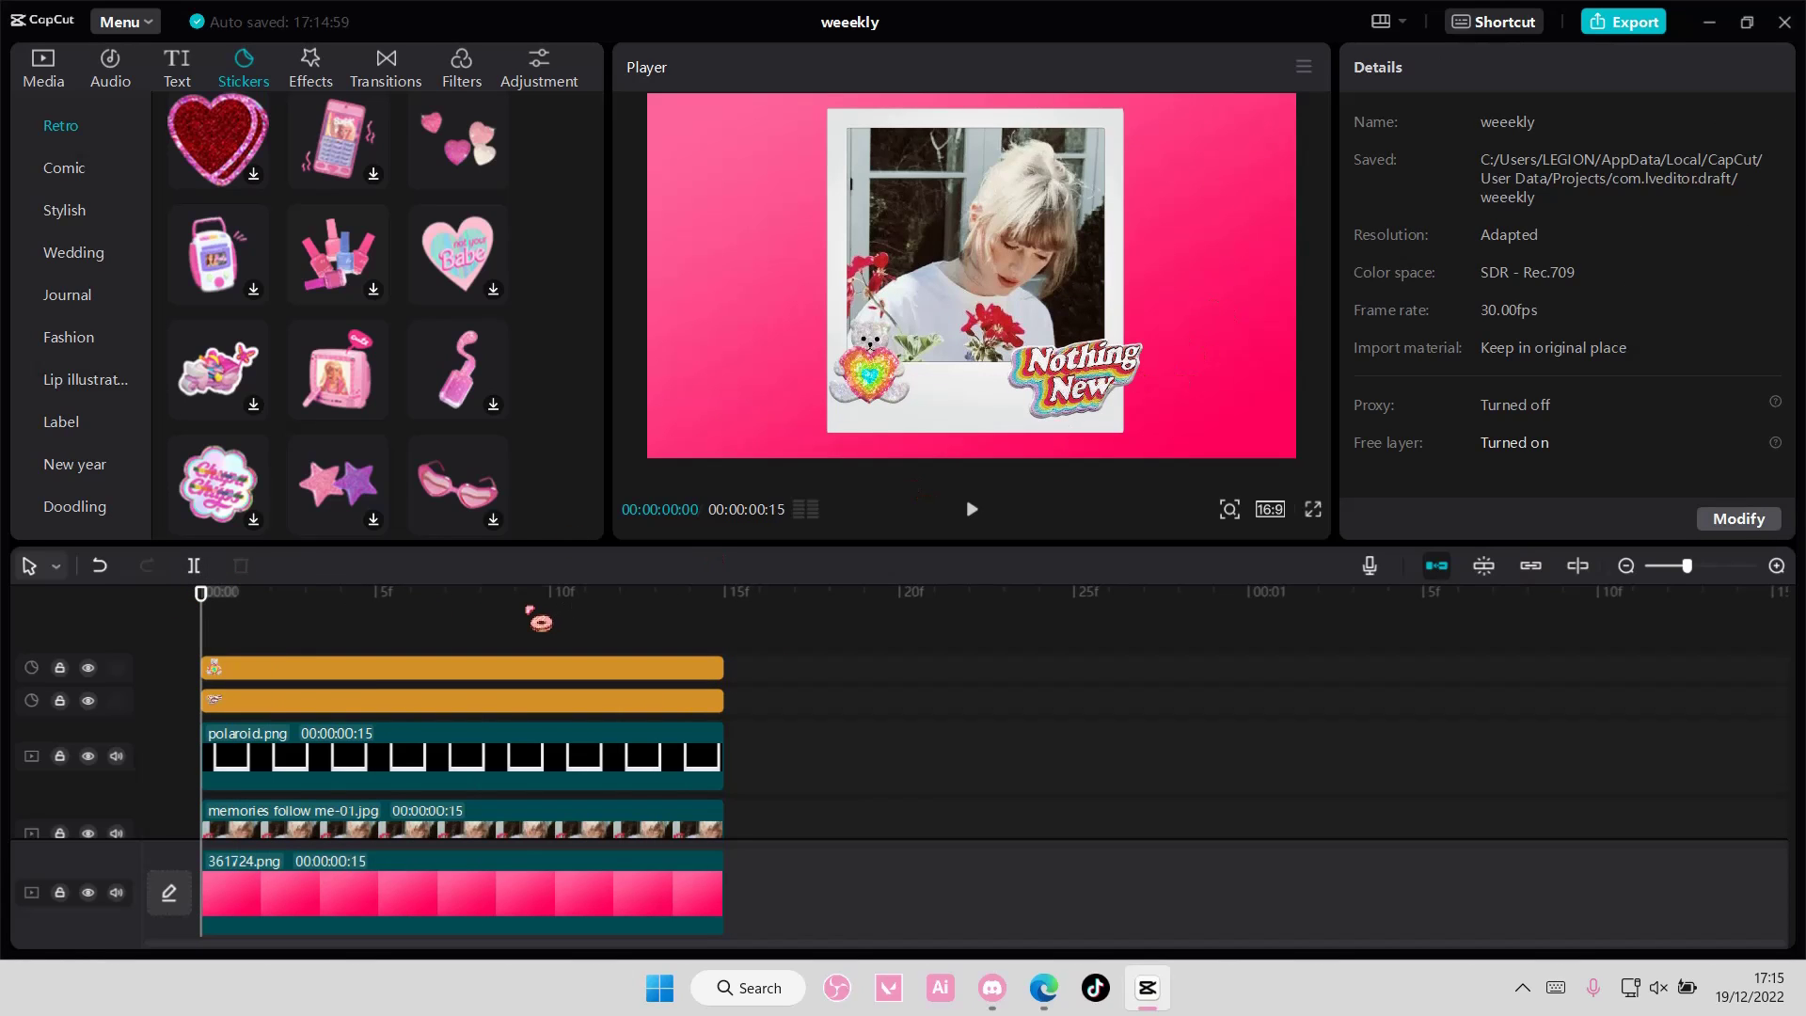
- Export a still of frame 8, naming the file pictureee
click(517, 610)
key(Left)
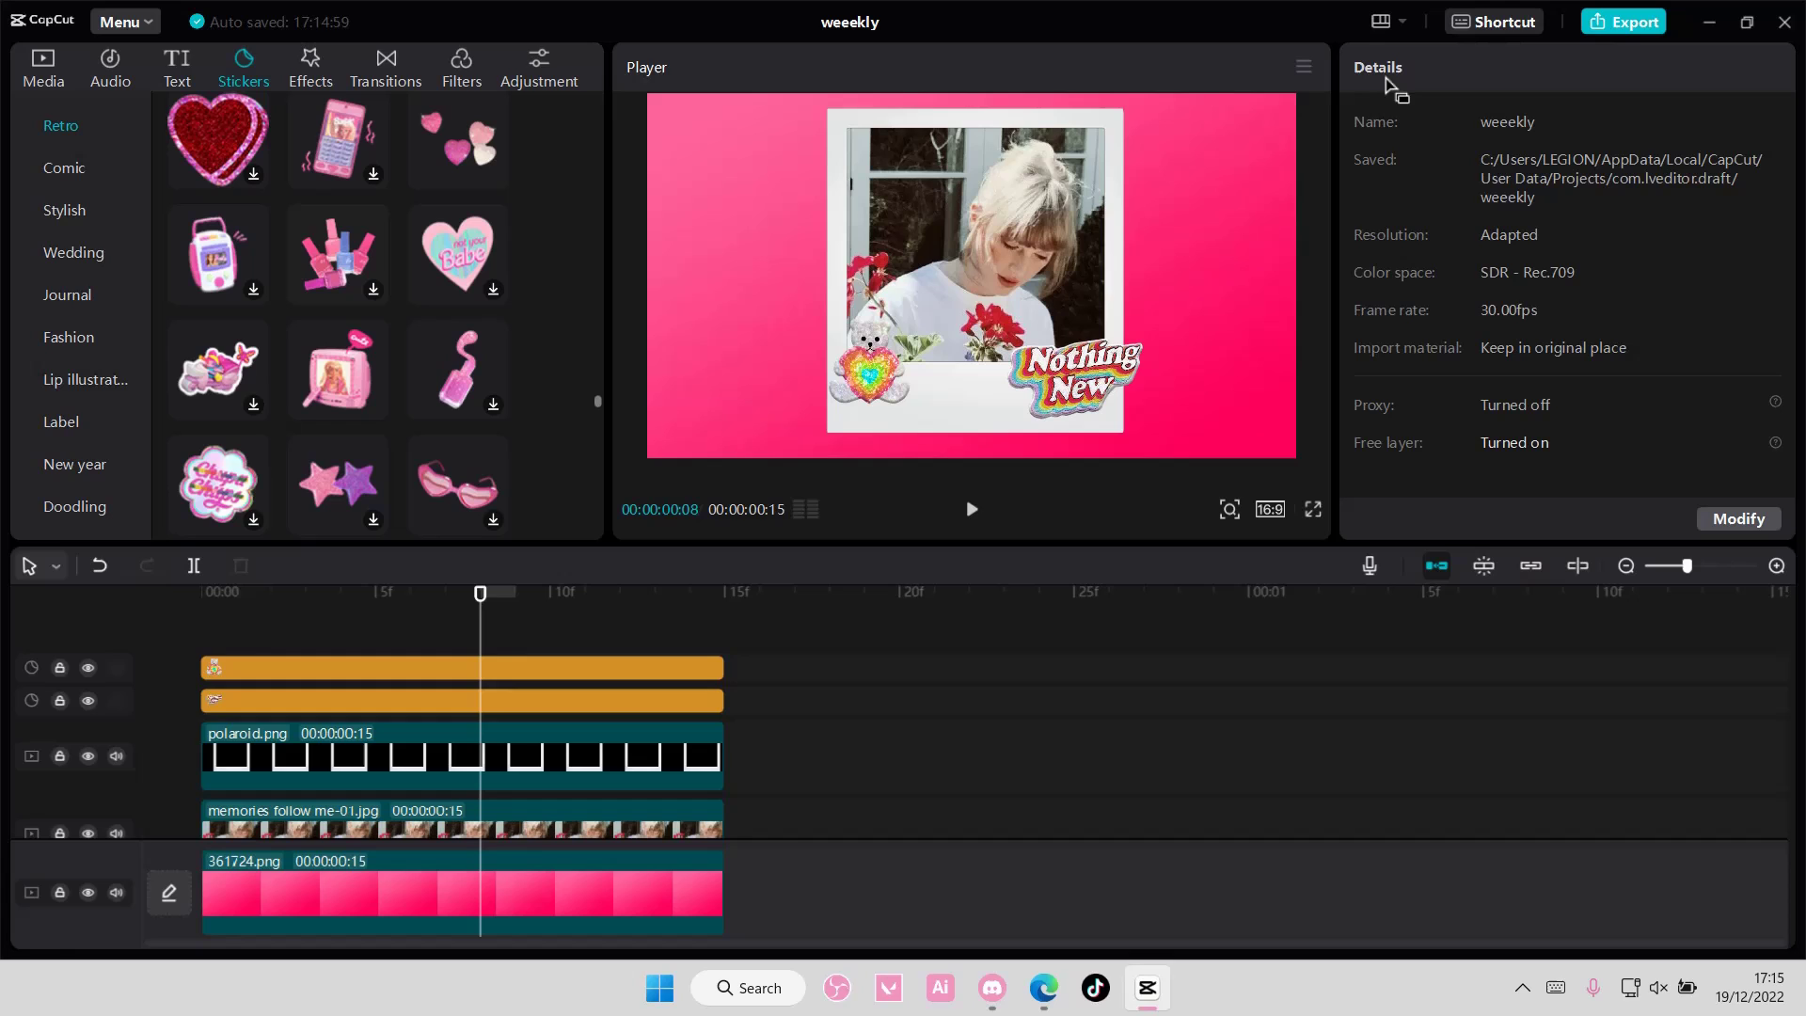
click(1305, 71)
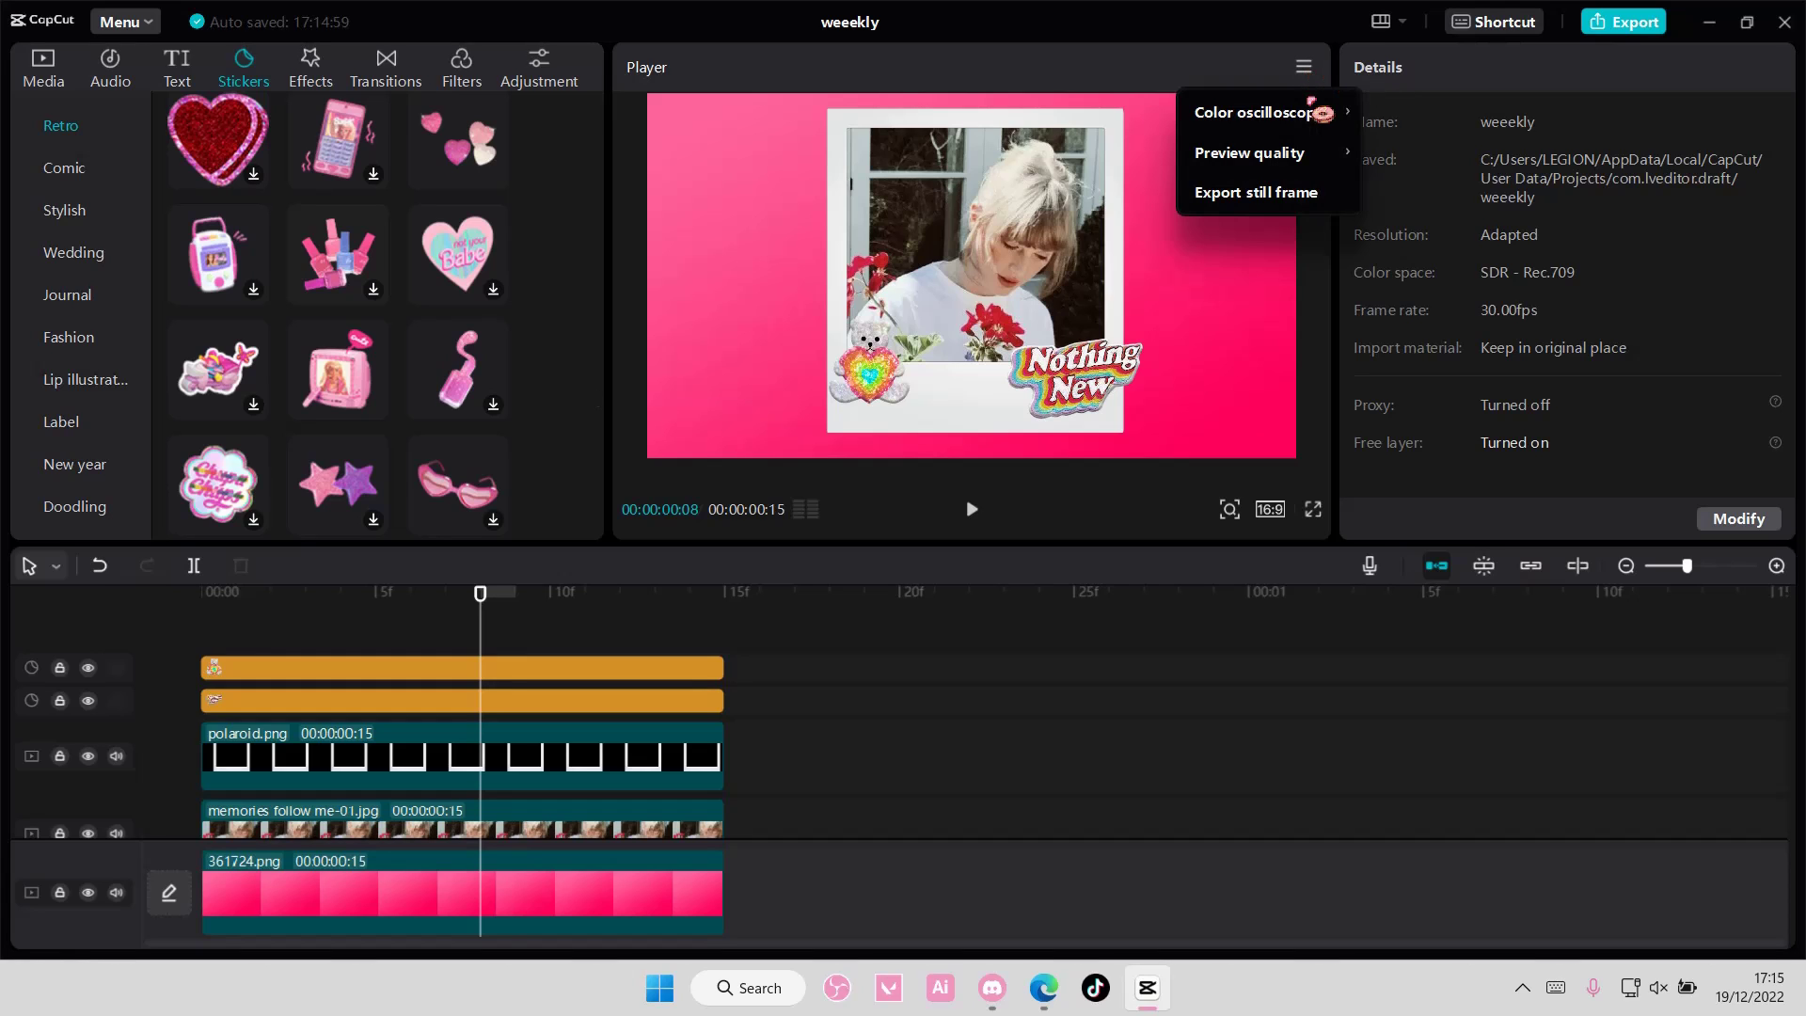
click(1300, 201)
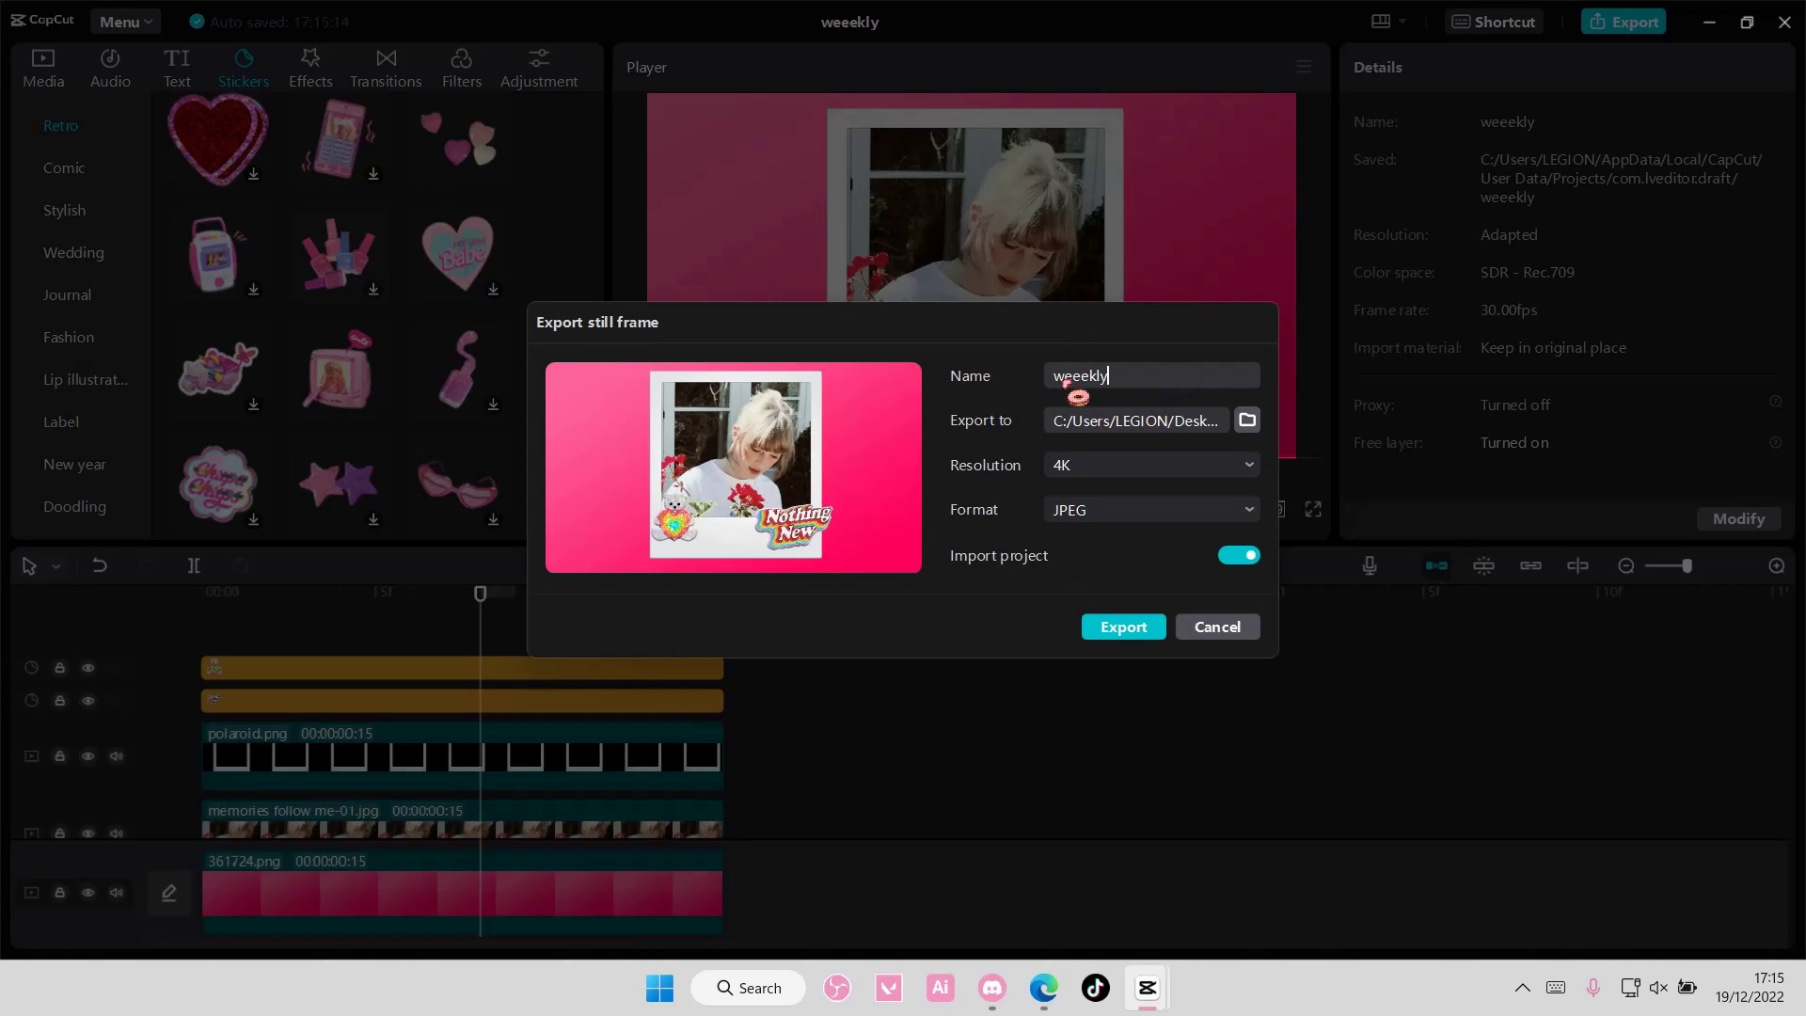
key(ctrl+a)
text(pi)
- Save the still to the Desktop as a 4K JPEG and complete the export
click(1248, 422)
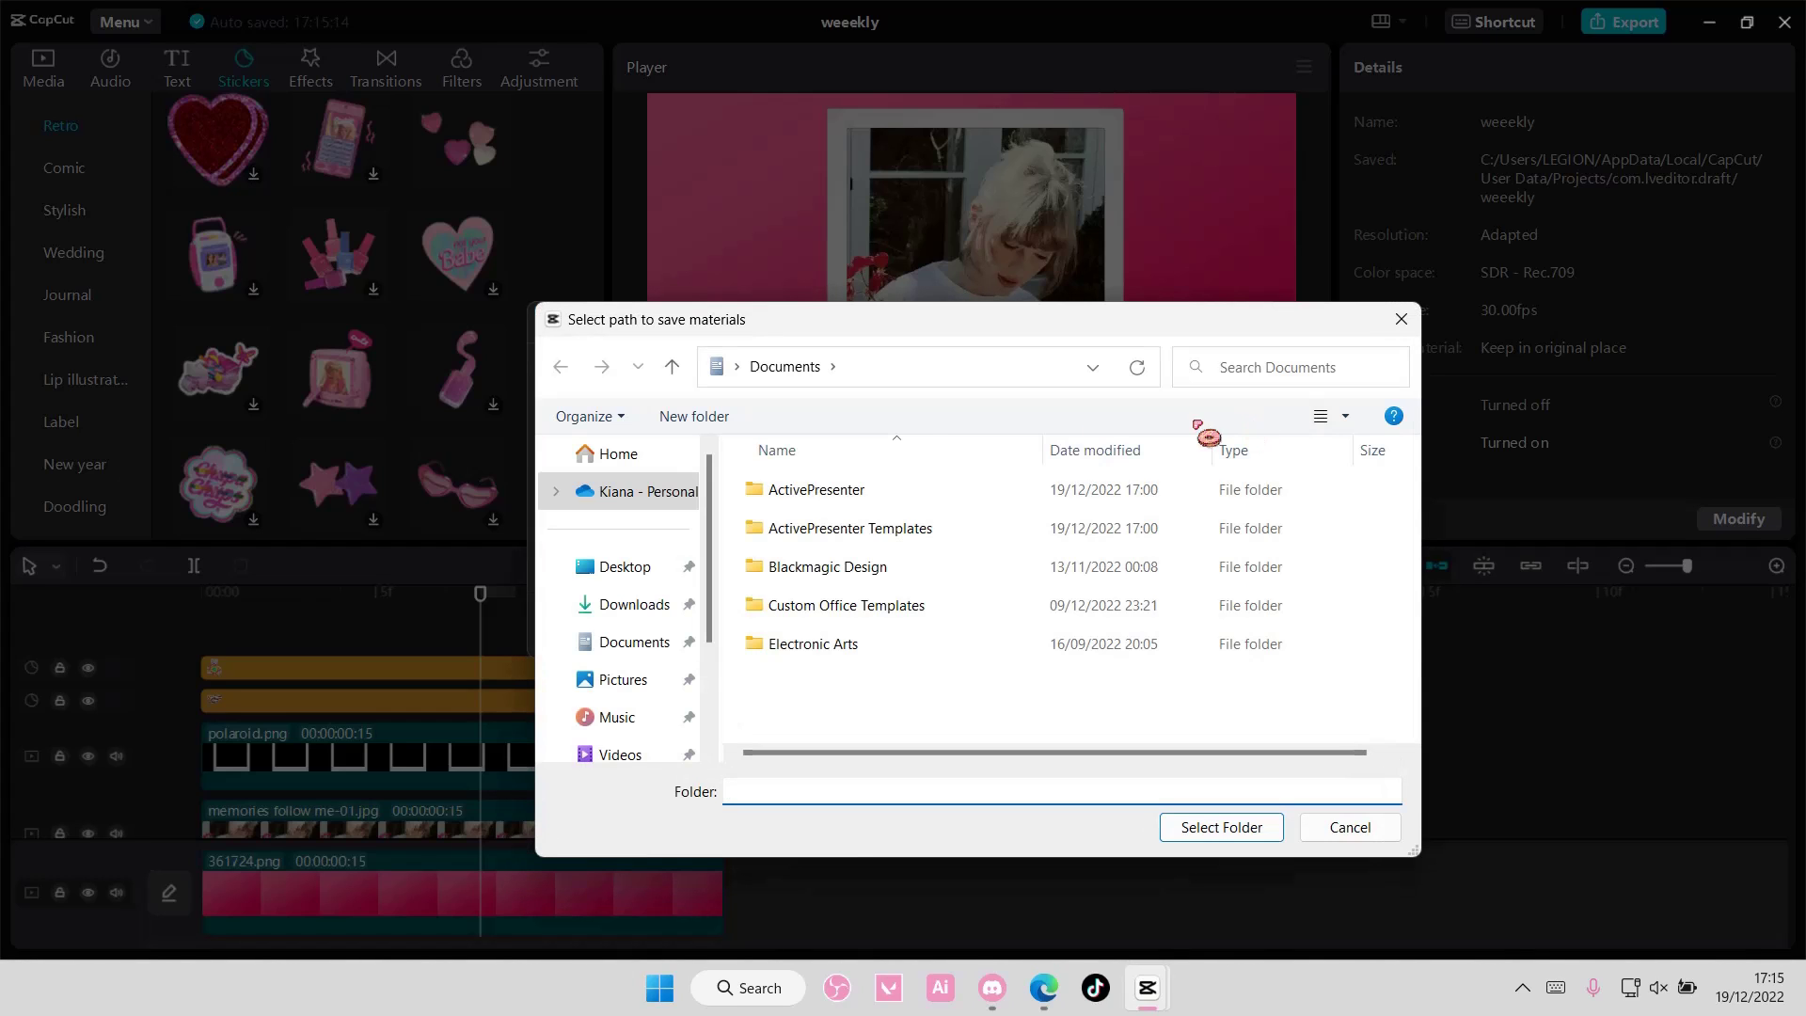
click(631, 572)
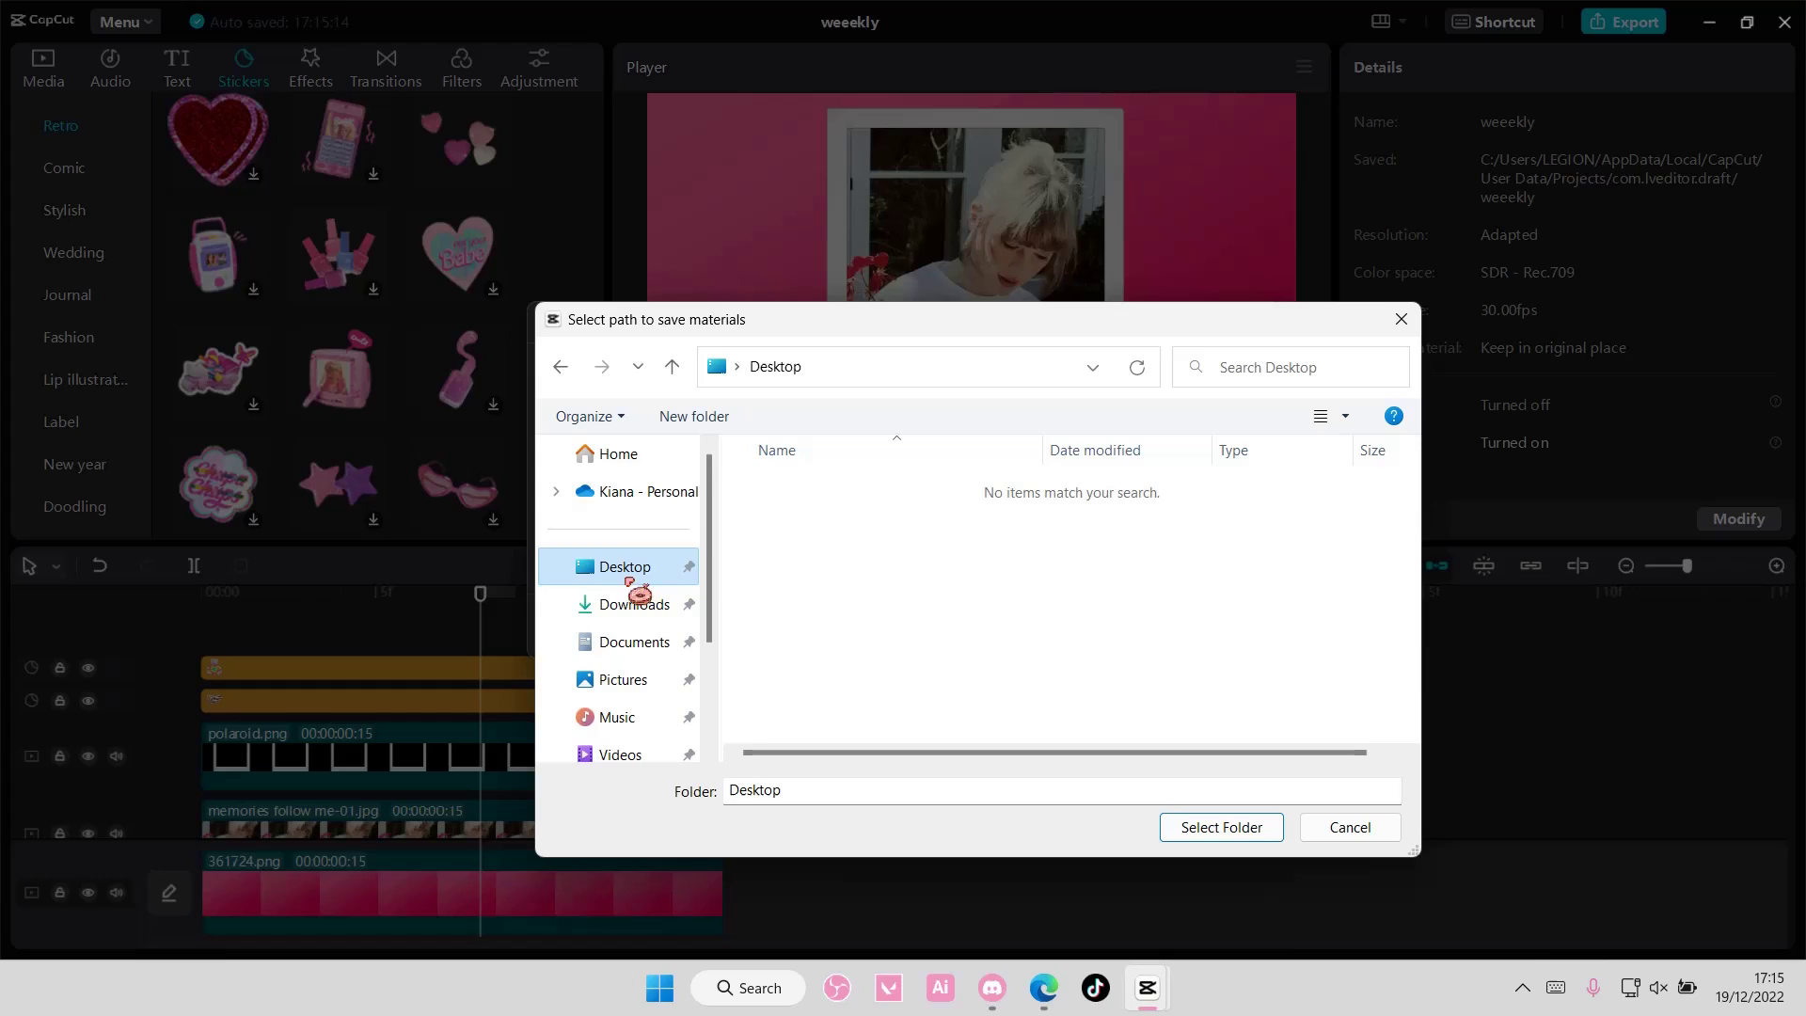
click(1223, 827)
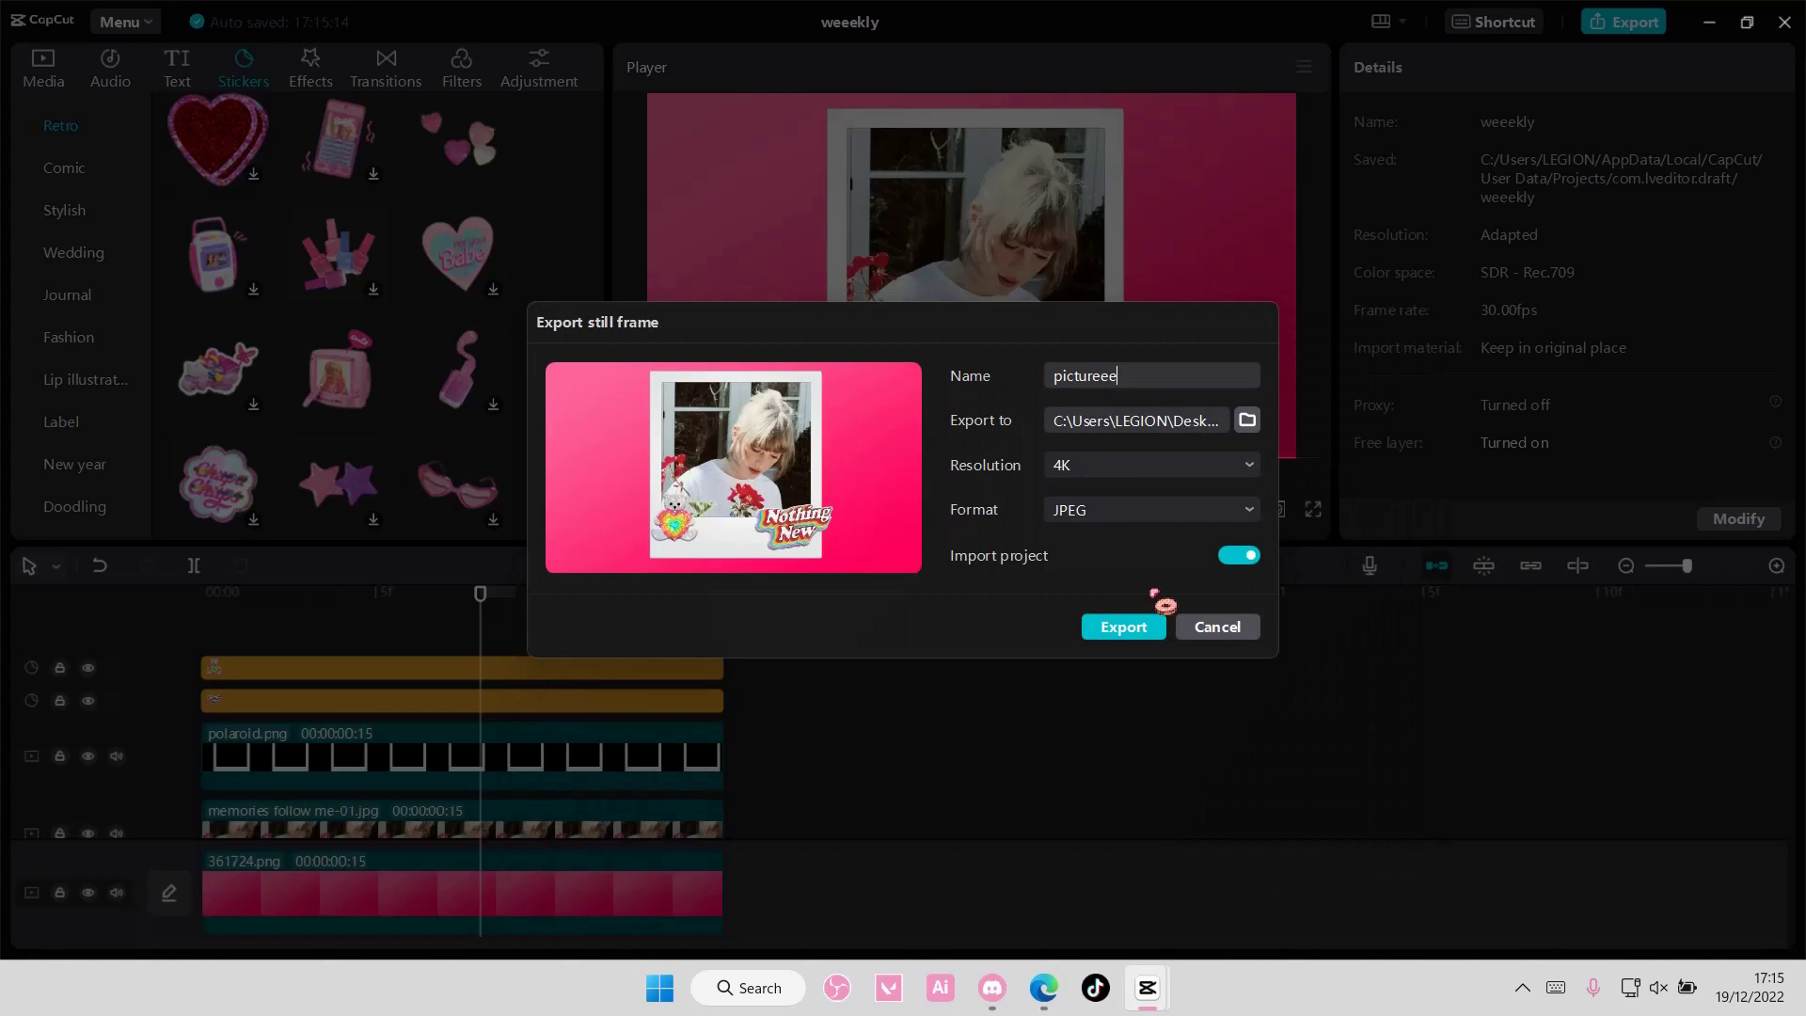
click(1102, 479)
click(1114, 508)
click(1154, 622)
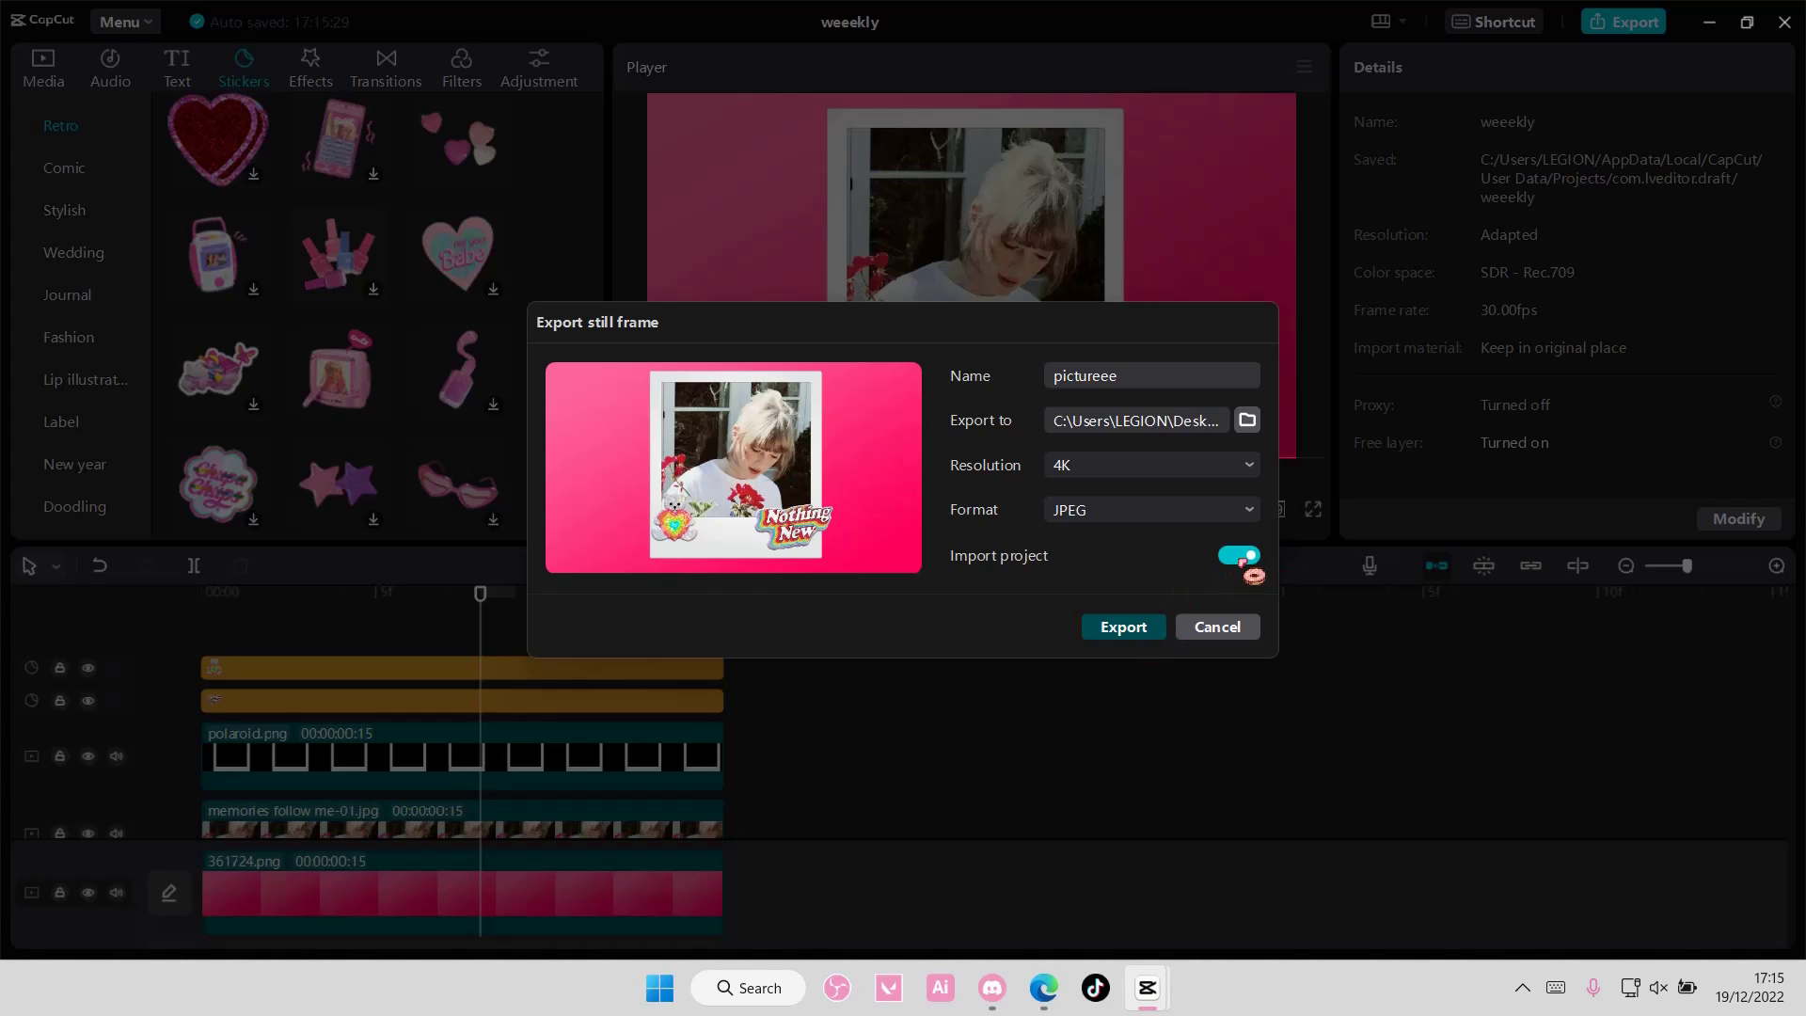
click(1132, 631)
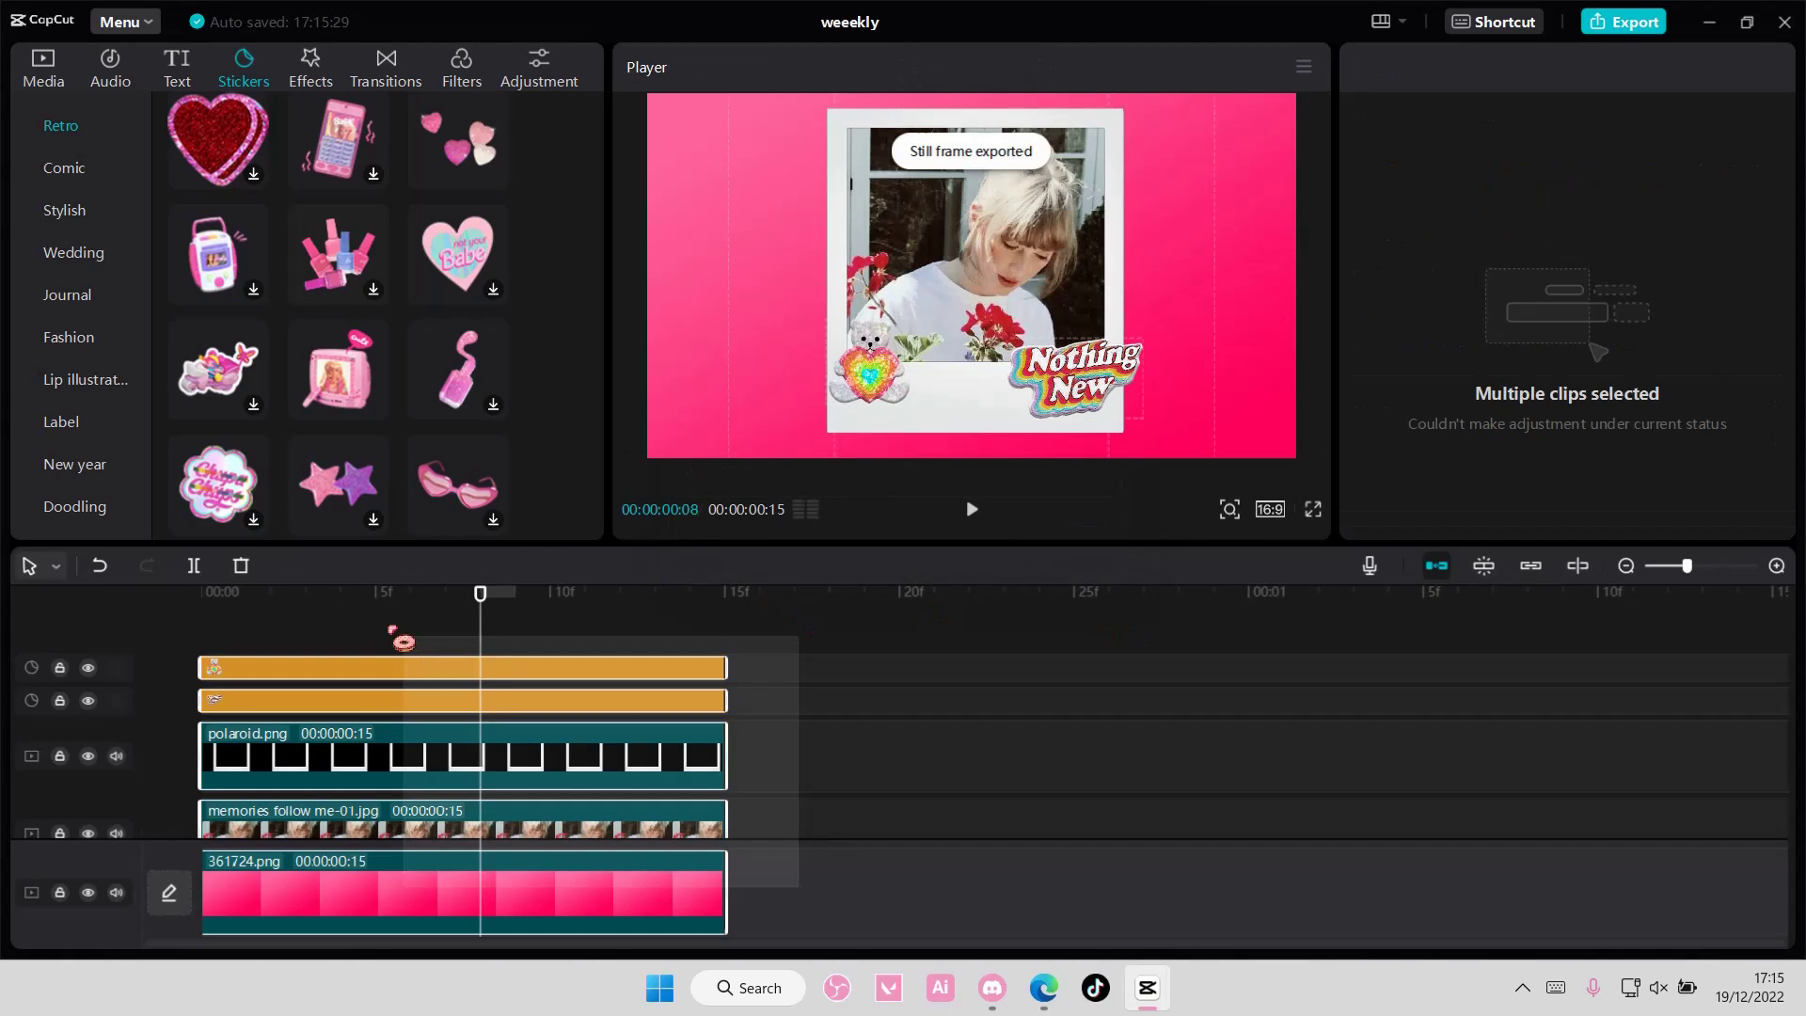